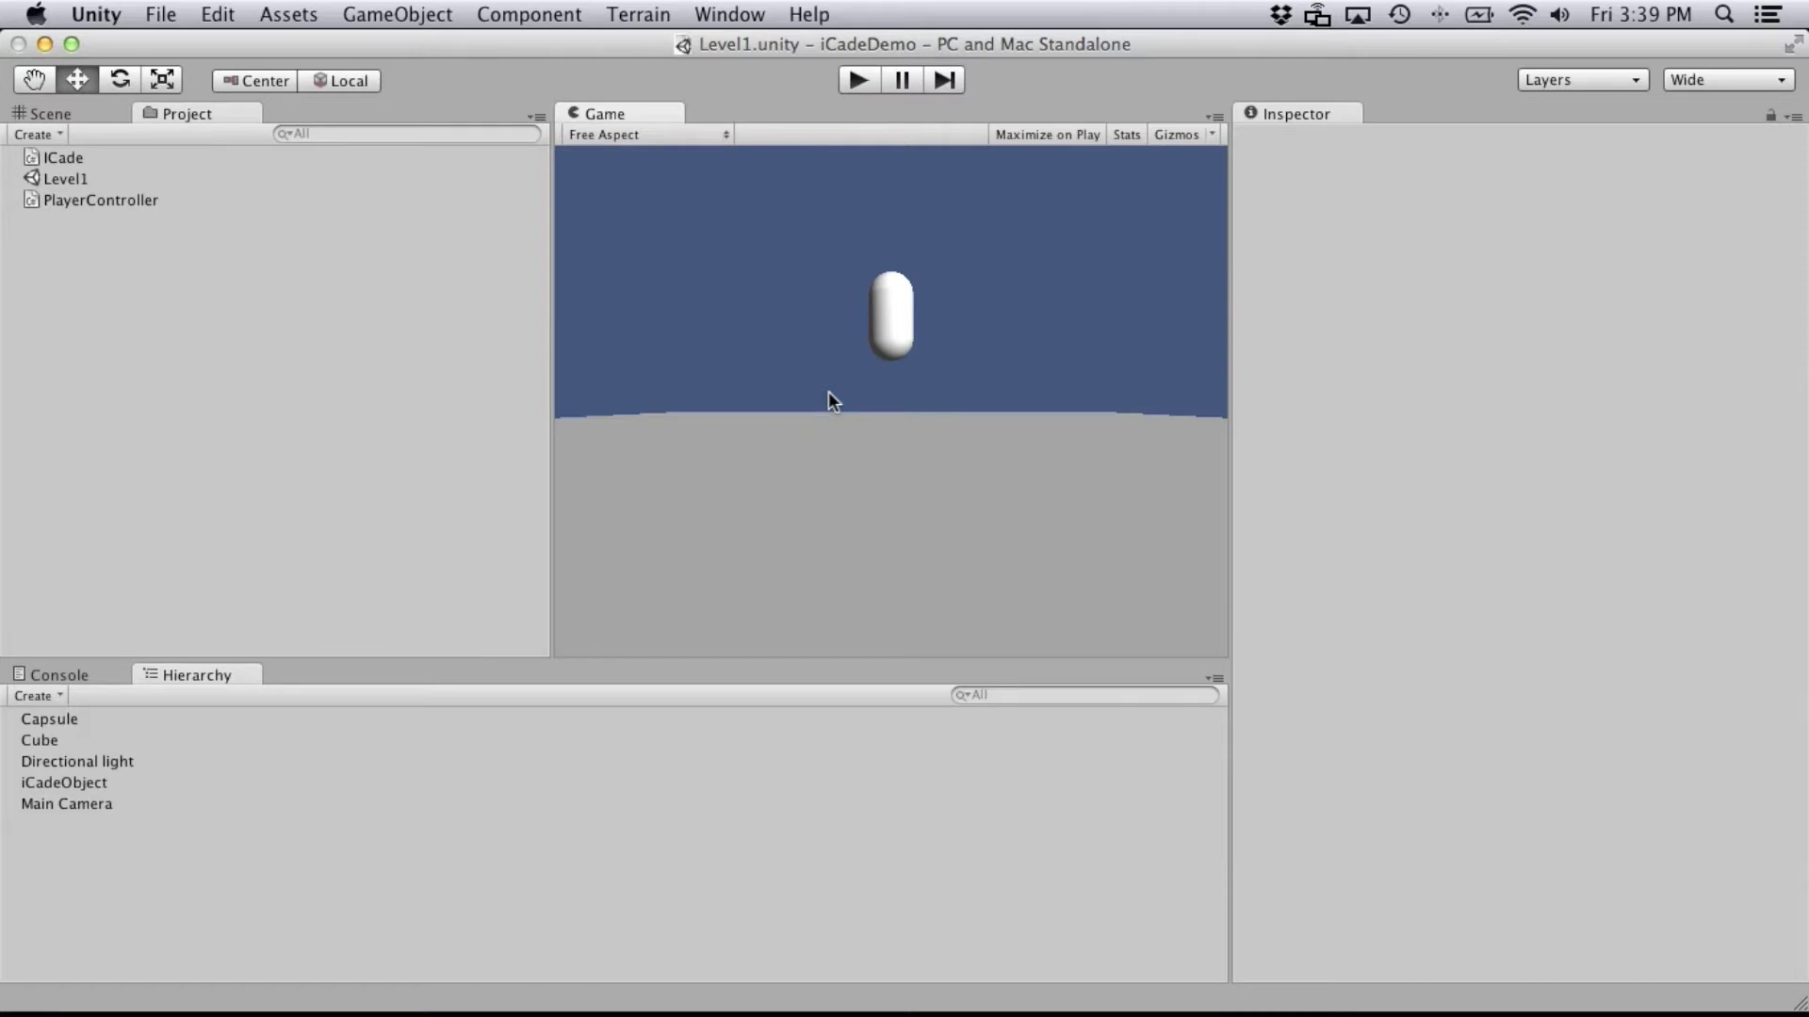
# Step: Look over the Assets menu and the 3D scene view, then return to the Project assets
pyautogui.click(318, 10)
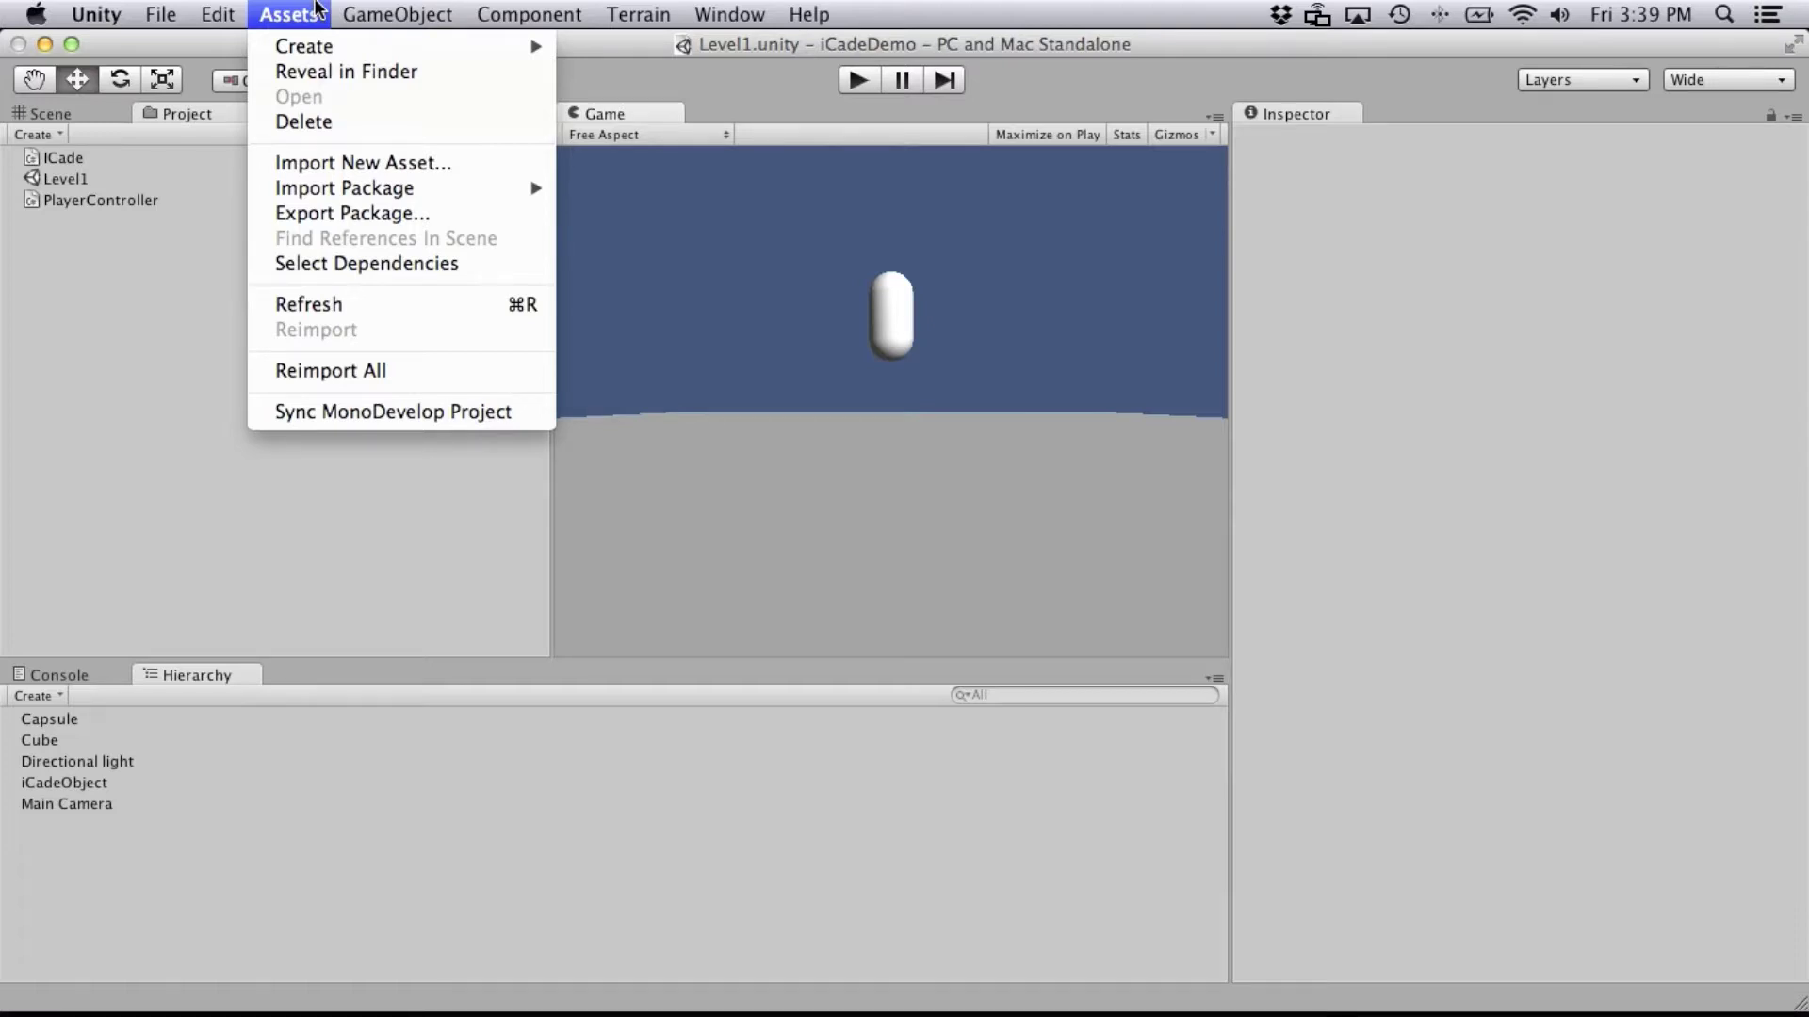
pyautogui.click(317, 12)
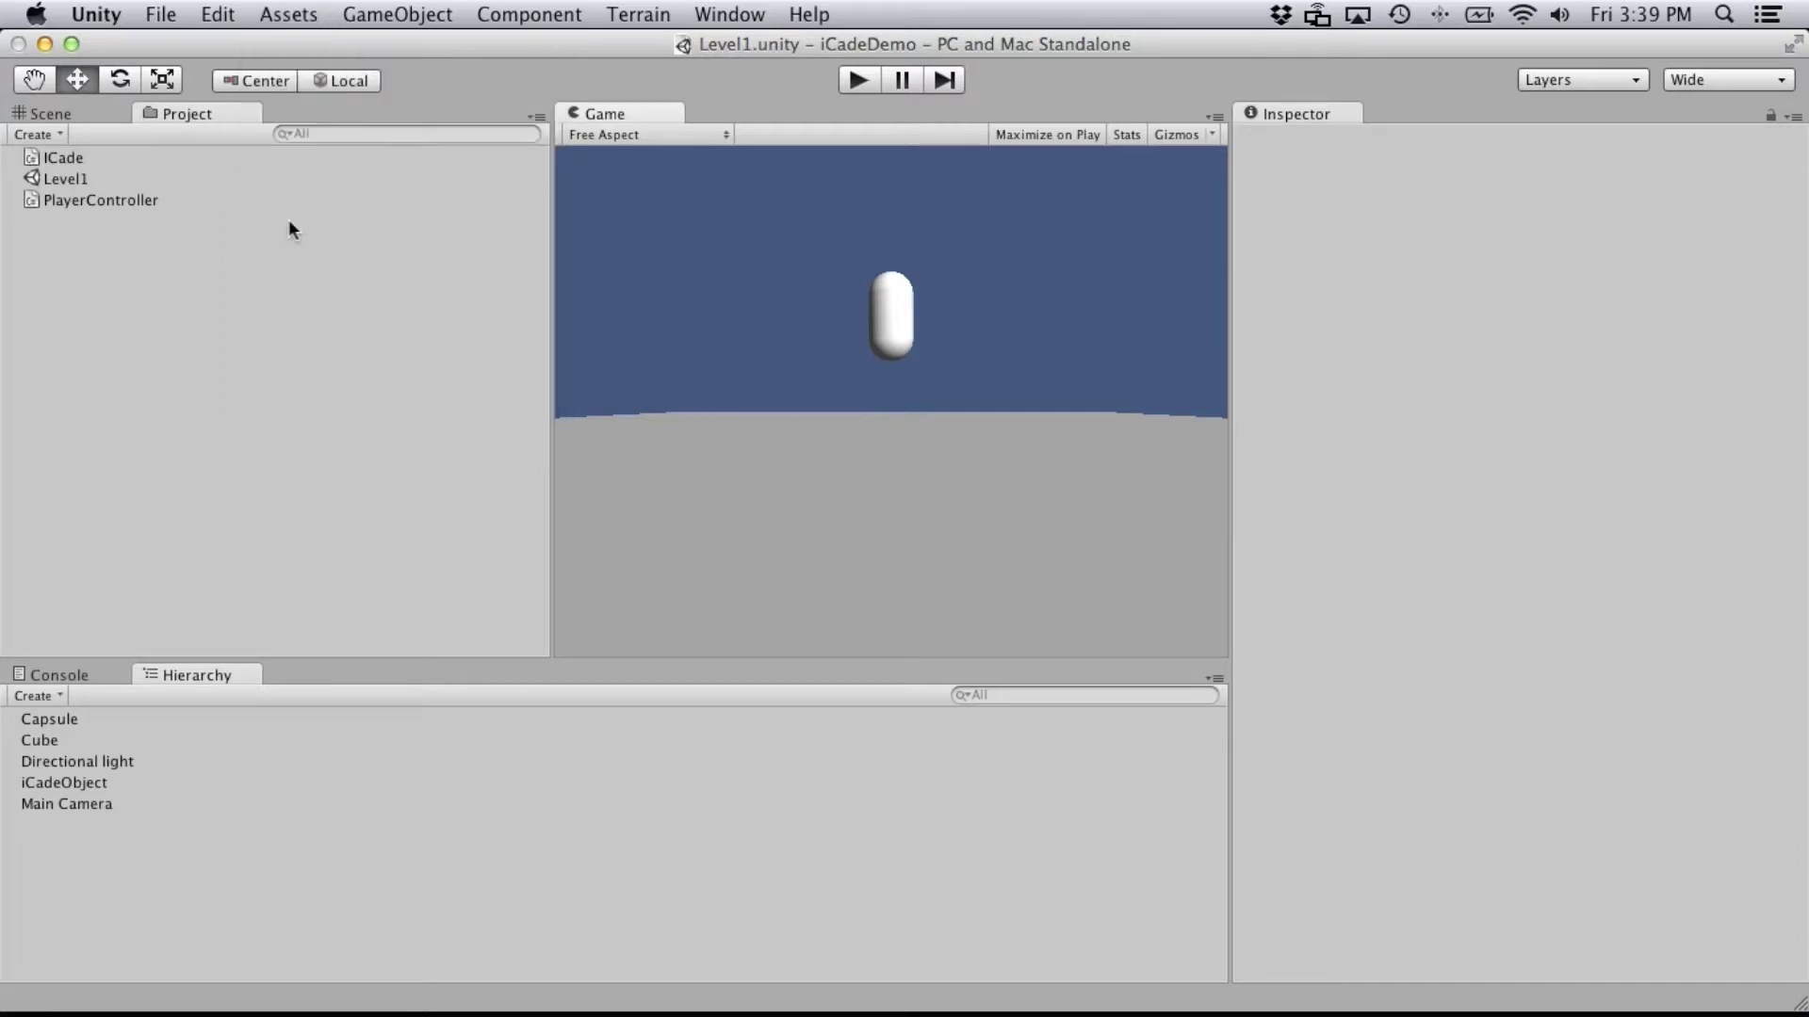
pyautogui.click(78, 110)
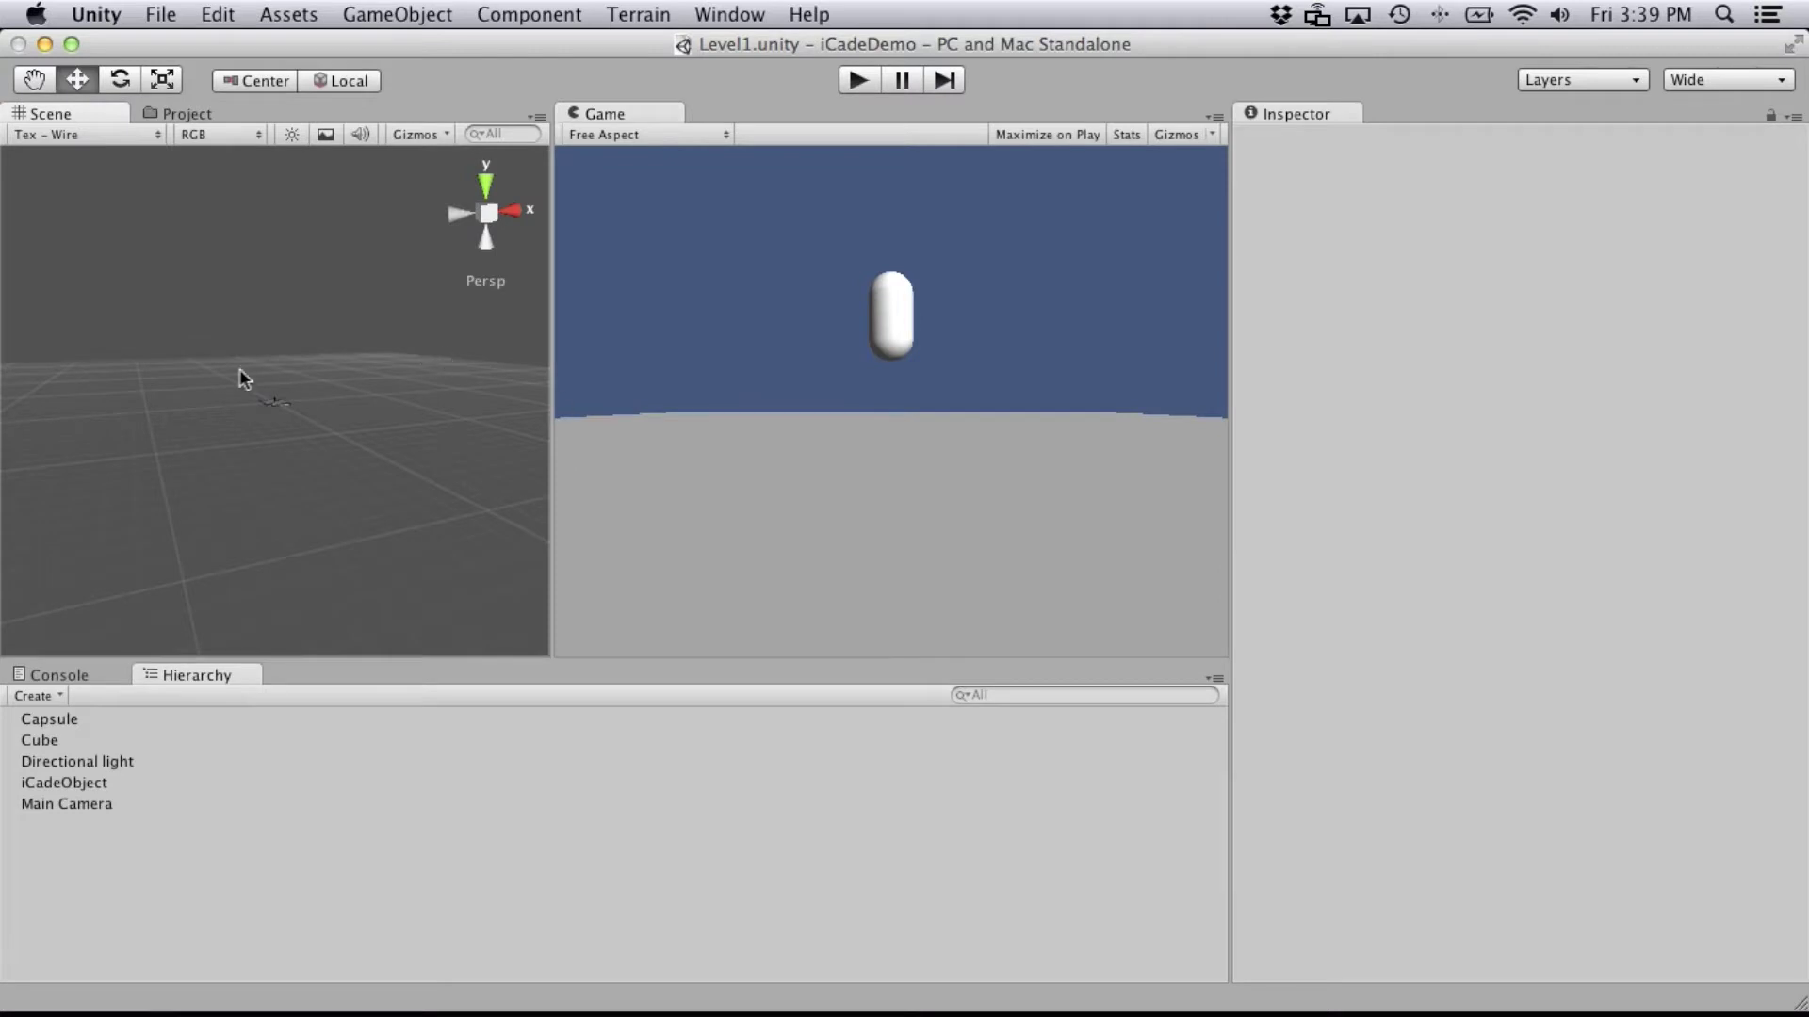
pyautogui.scroll(5, 294, 427)
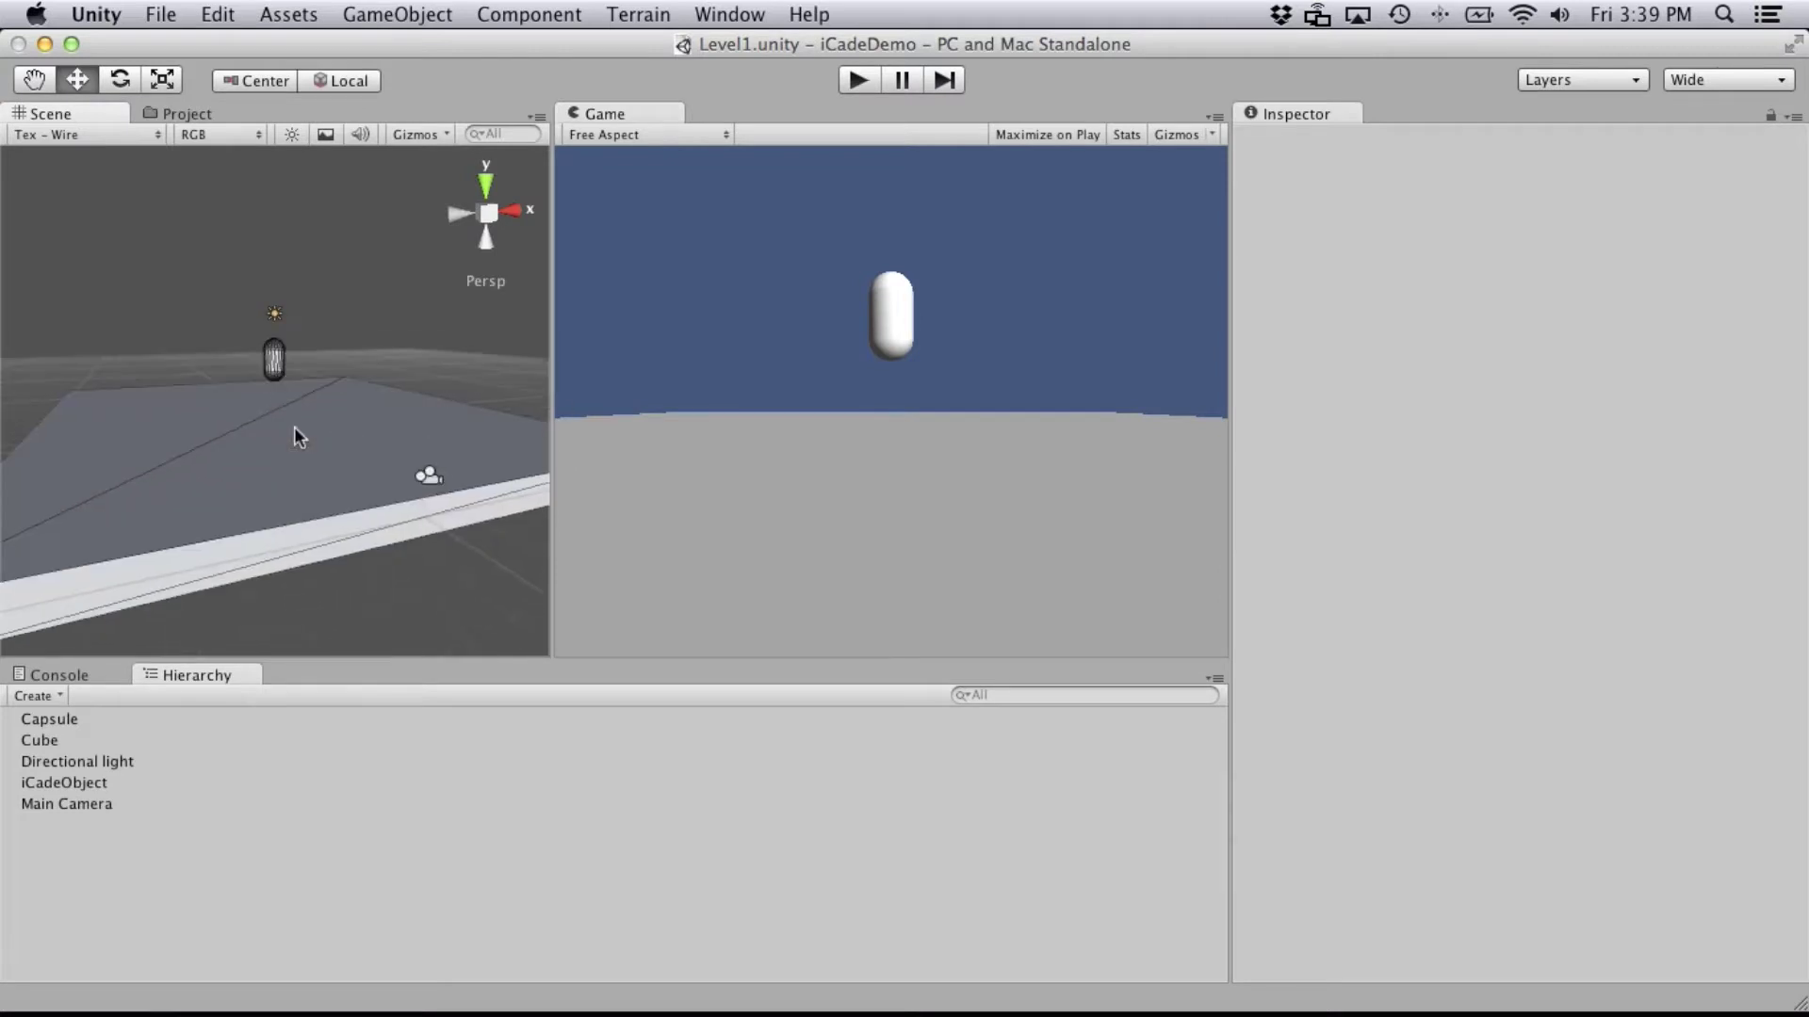
pyautogui.scroll(2, 294, 428)
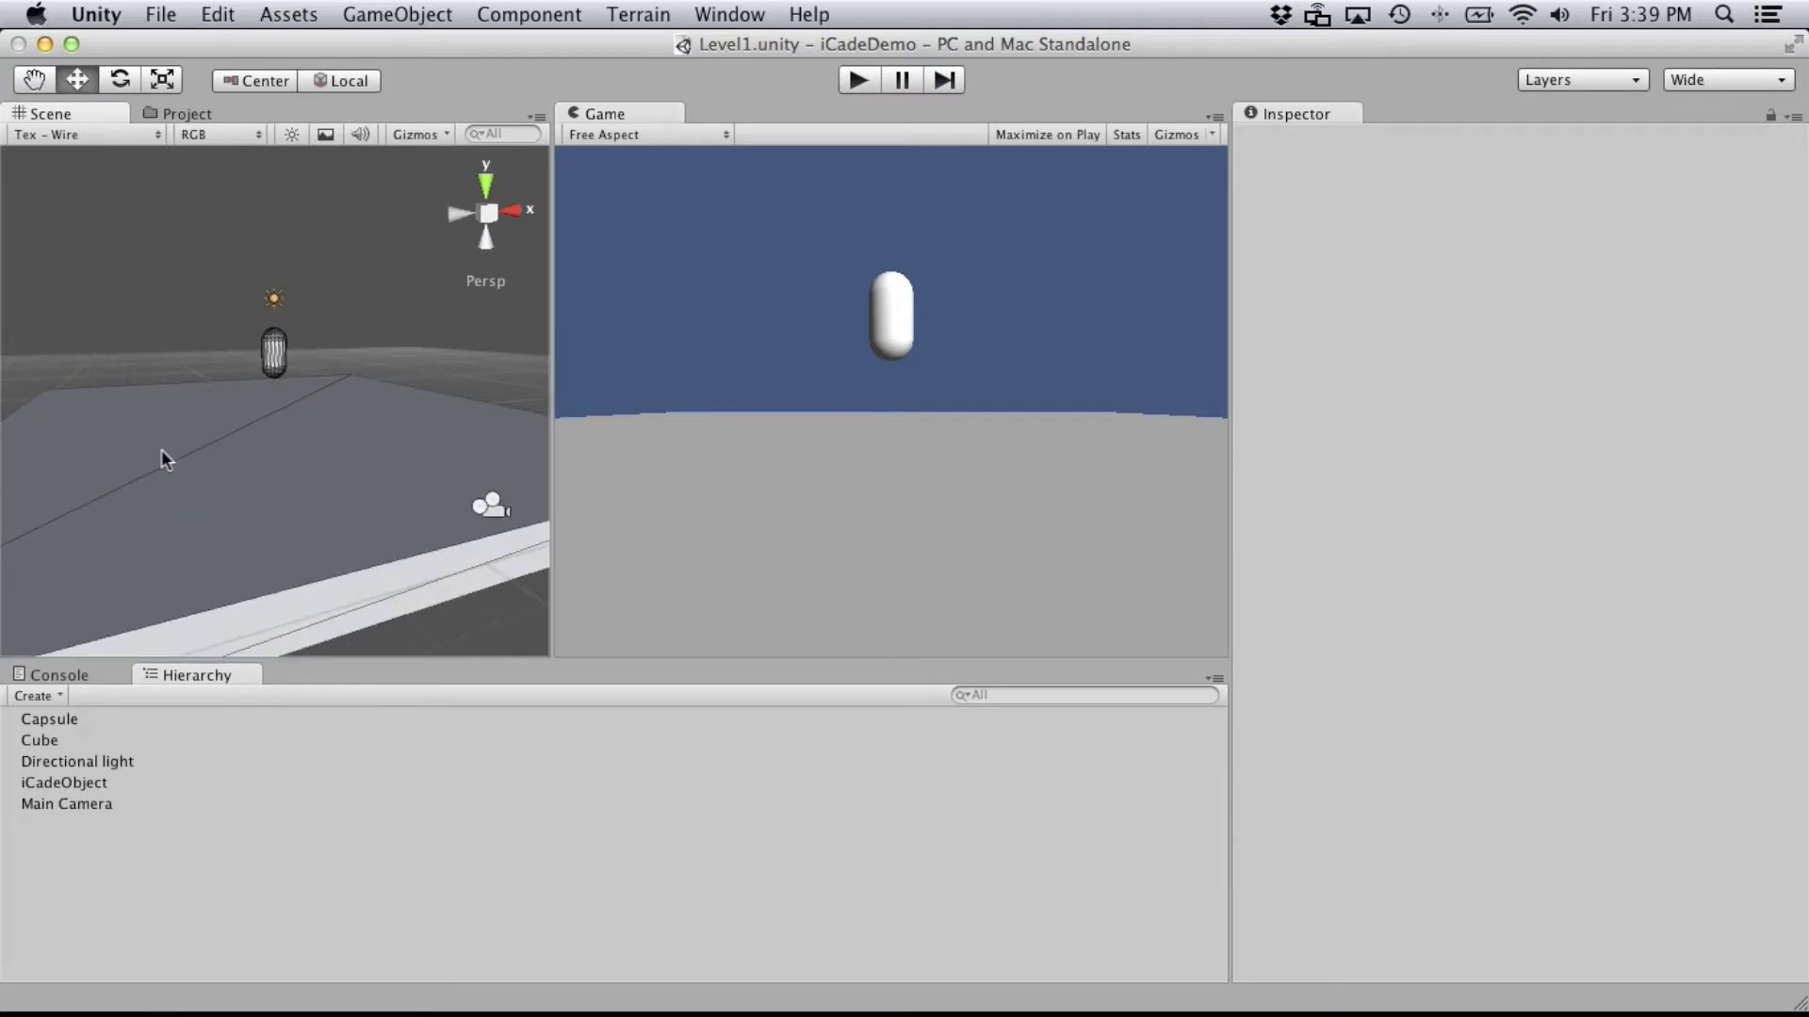
pyautogui.click(193, 114)
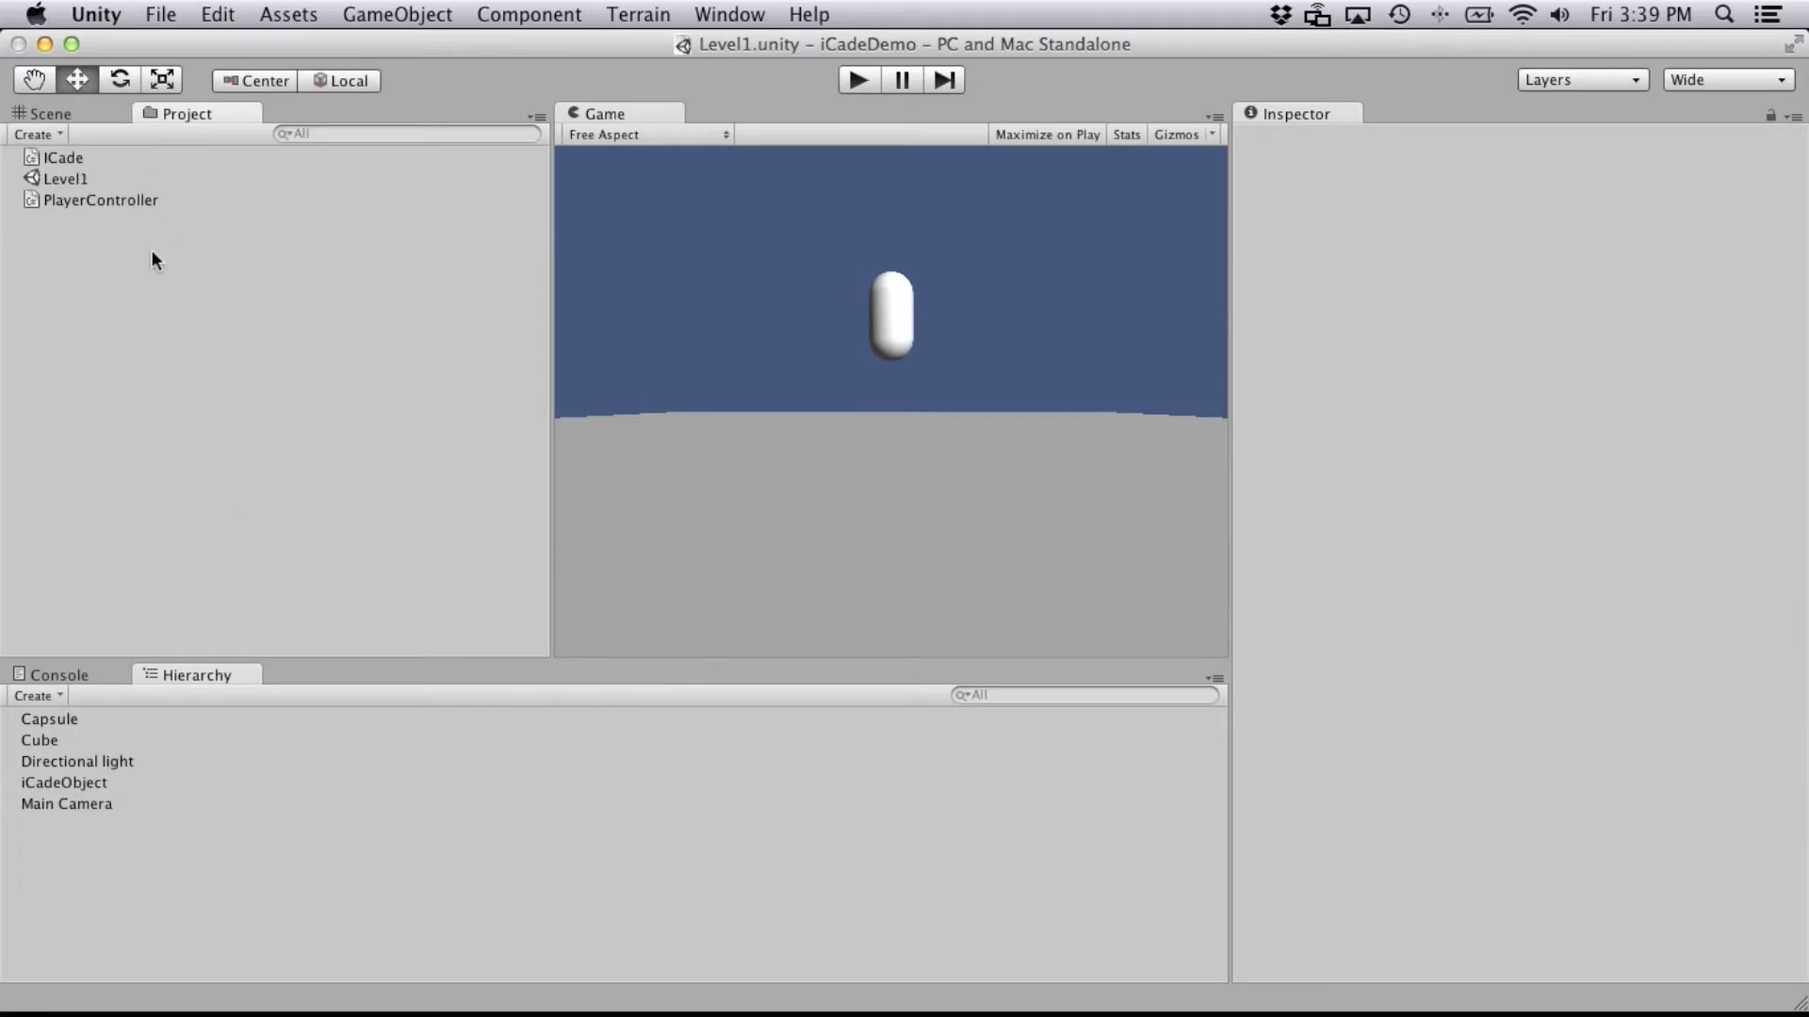
# Step: Create a new material in the Project panel named Default 2
pyautogui.rightClick(76, 267)
pyautogui.moveTo(152, 274)
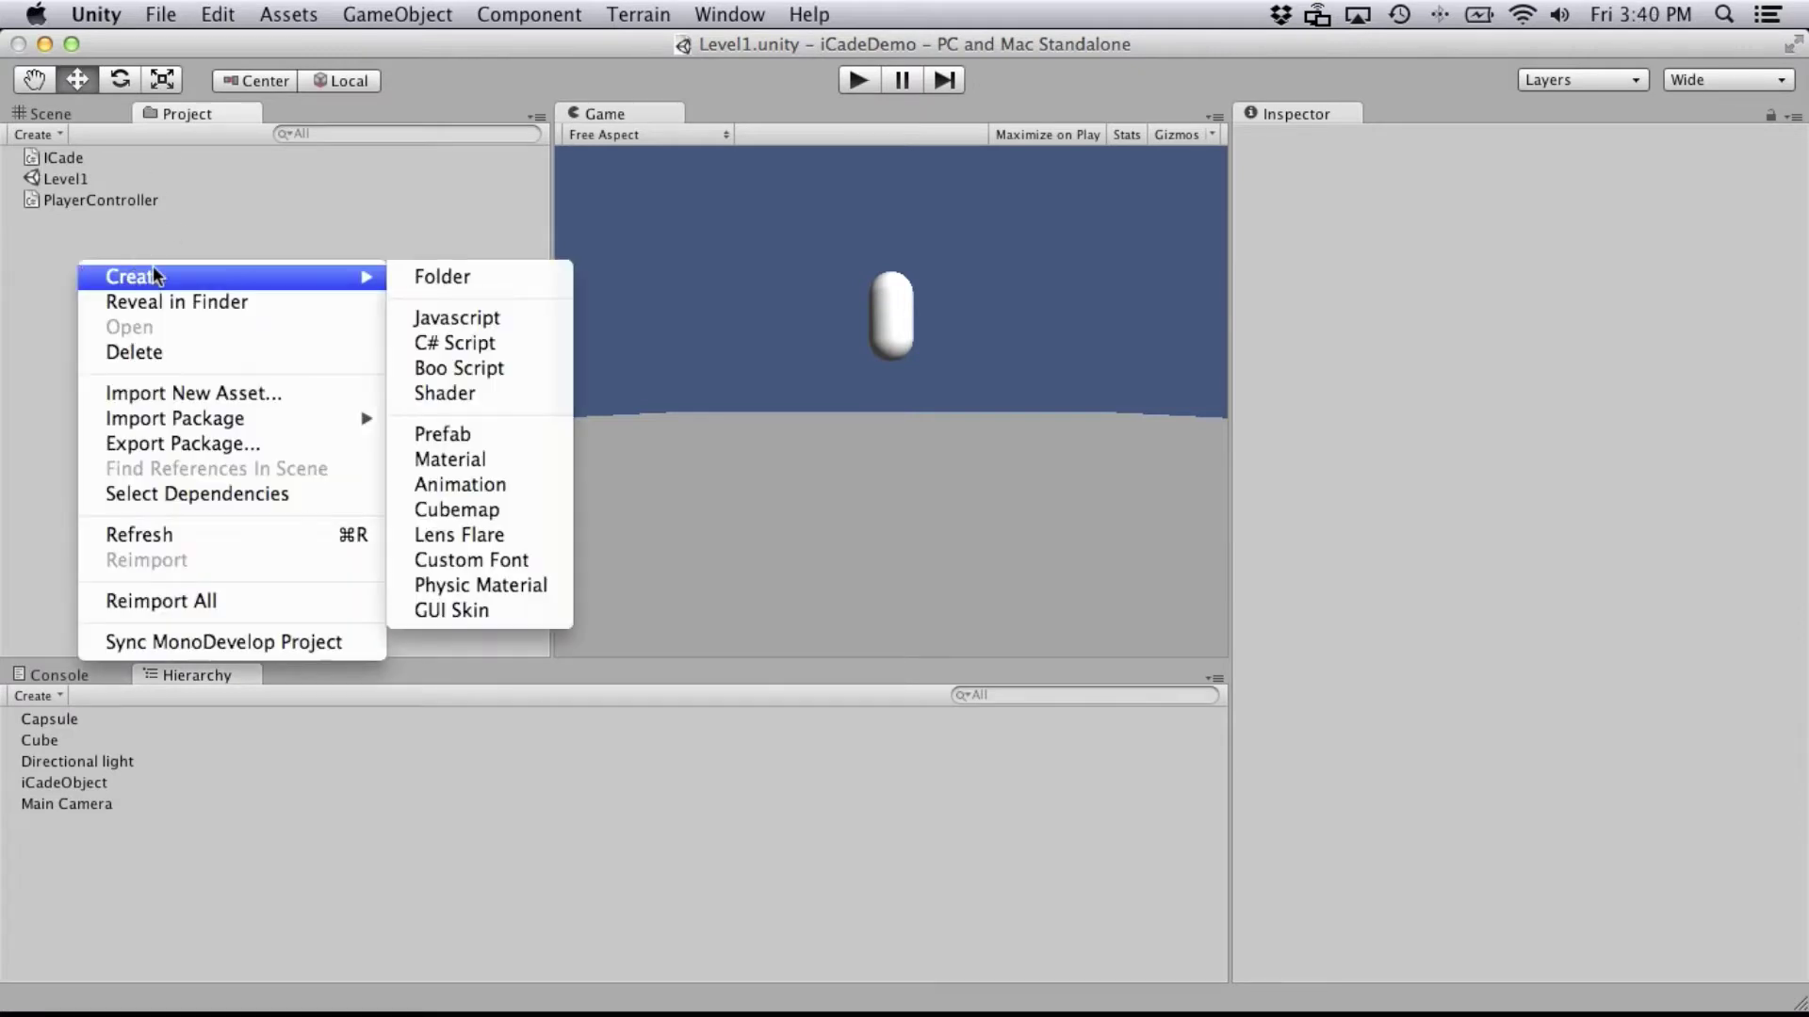
pyautogui.click(469, 460)
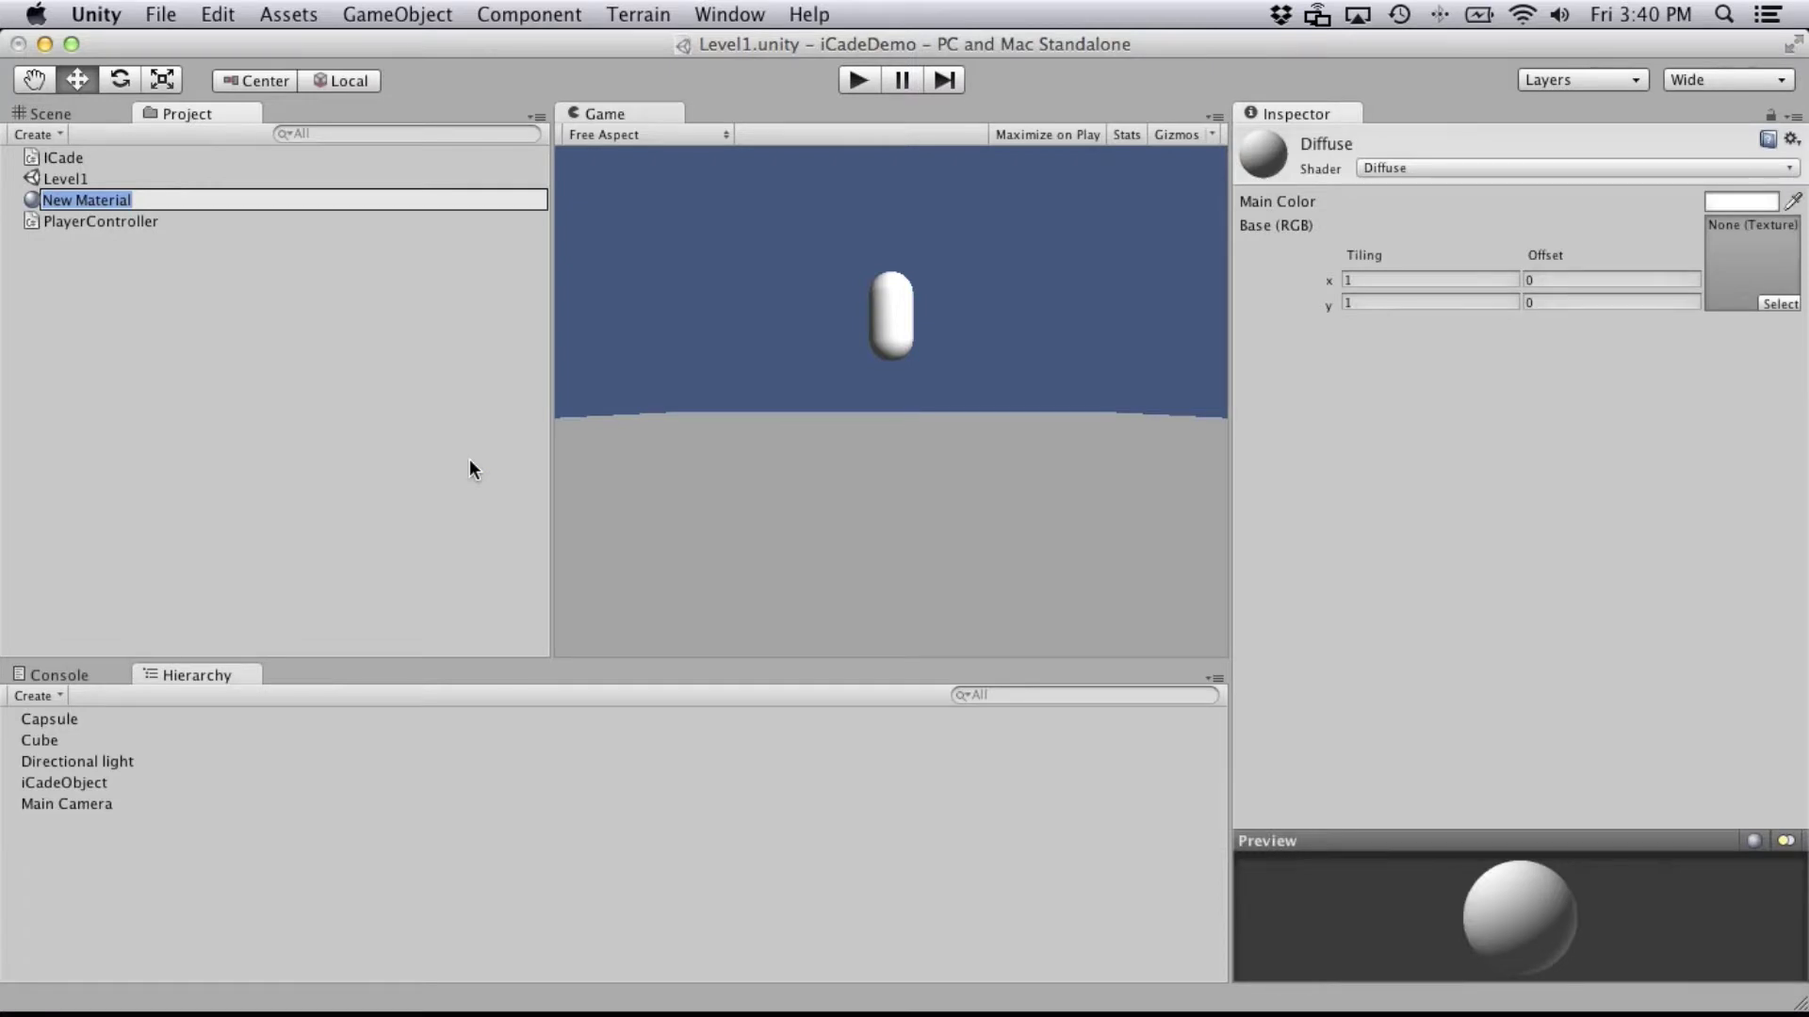
pyautogui.write('Default 2')
pyautogui.press('Return')
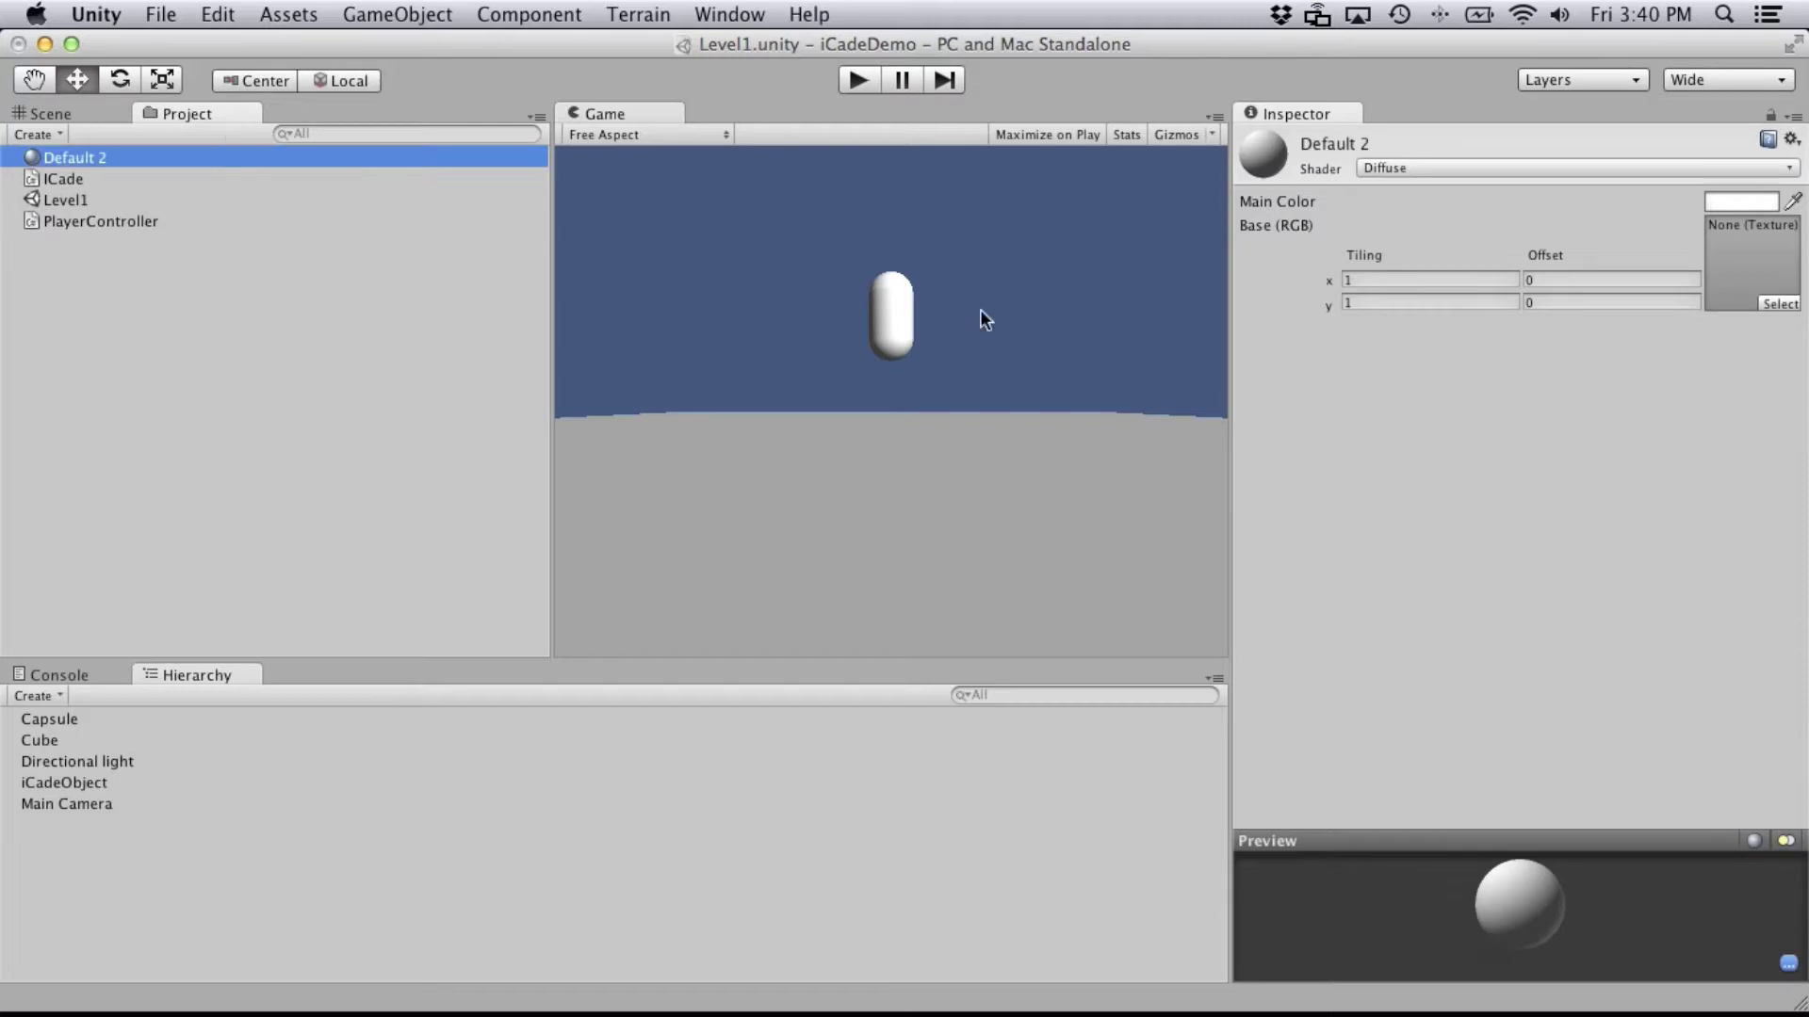
# Step: Set the Default 2 material's shader to Mobile/Diffuse
pyautogui.click(1451, 166)
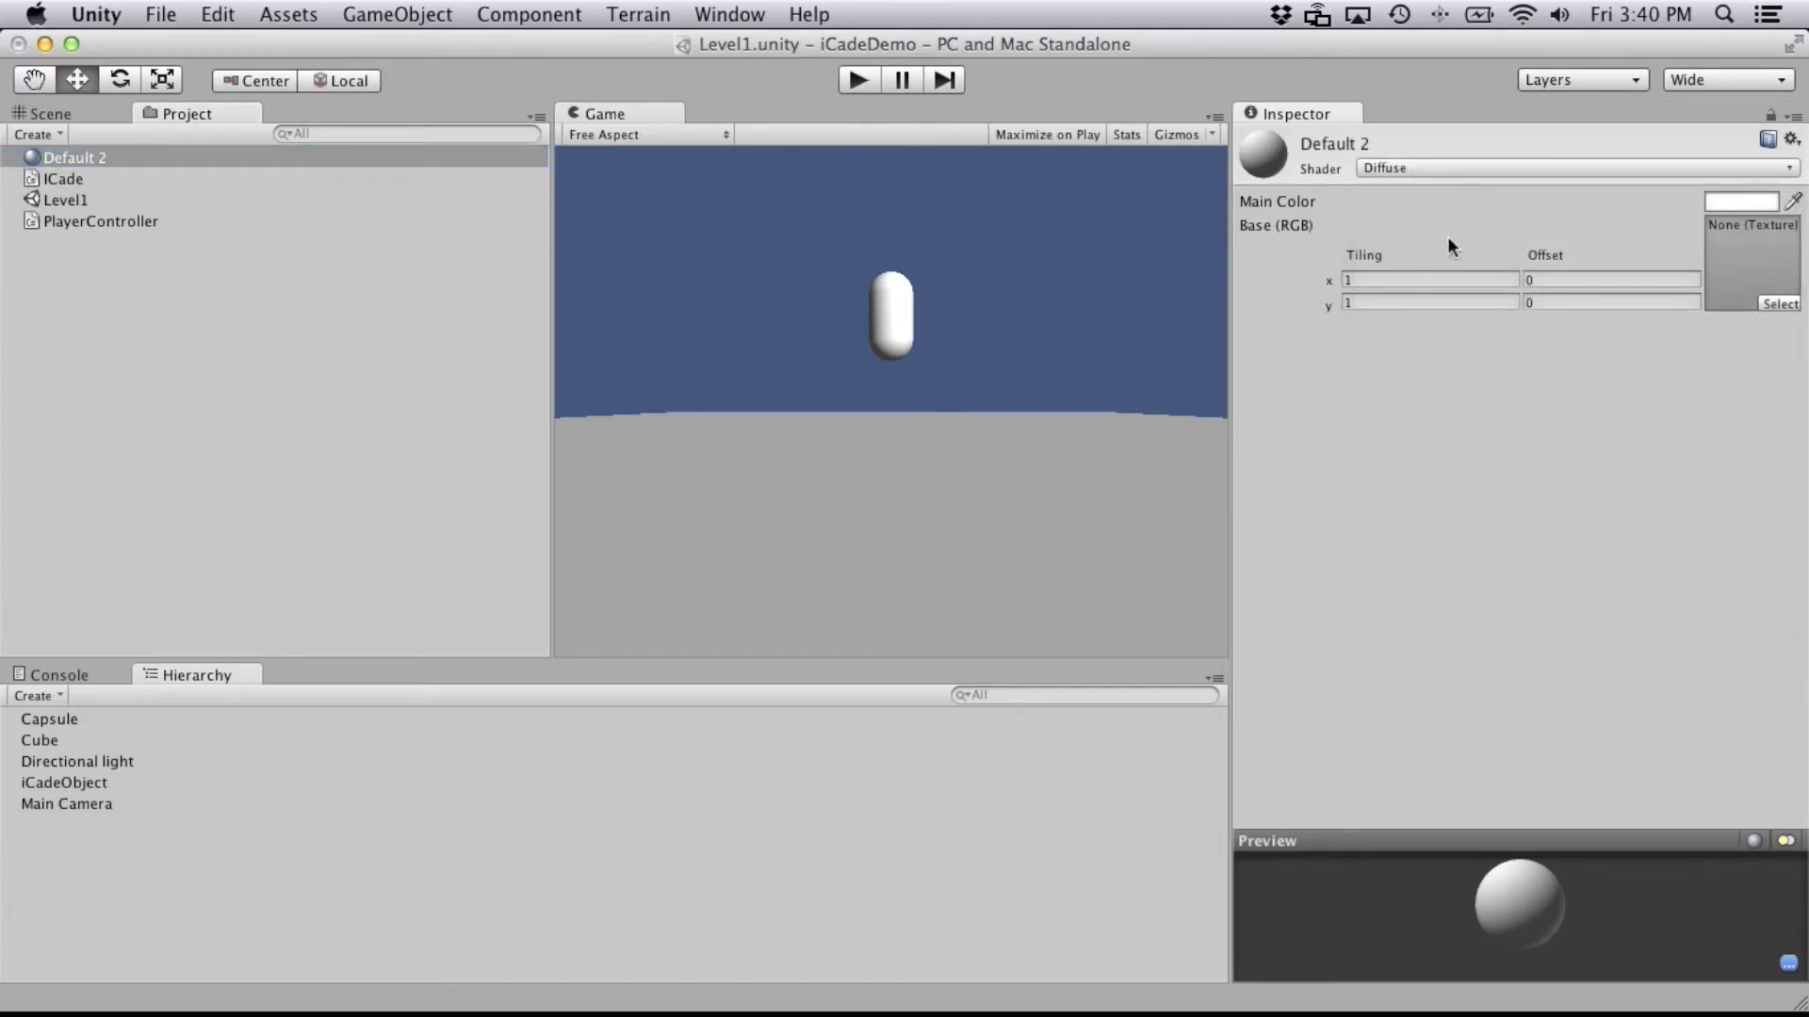
pyautogui.click(1433, 167)
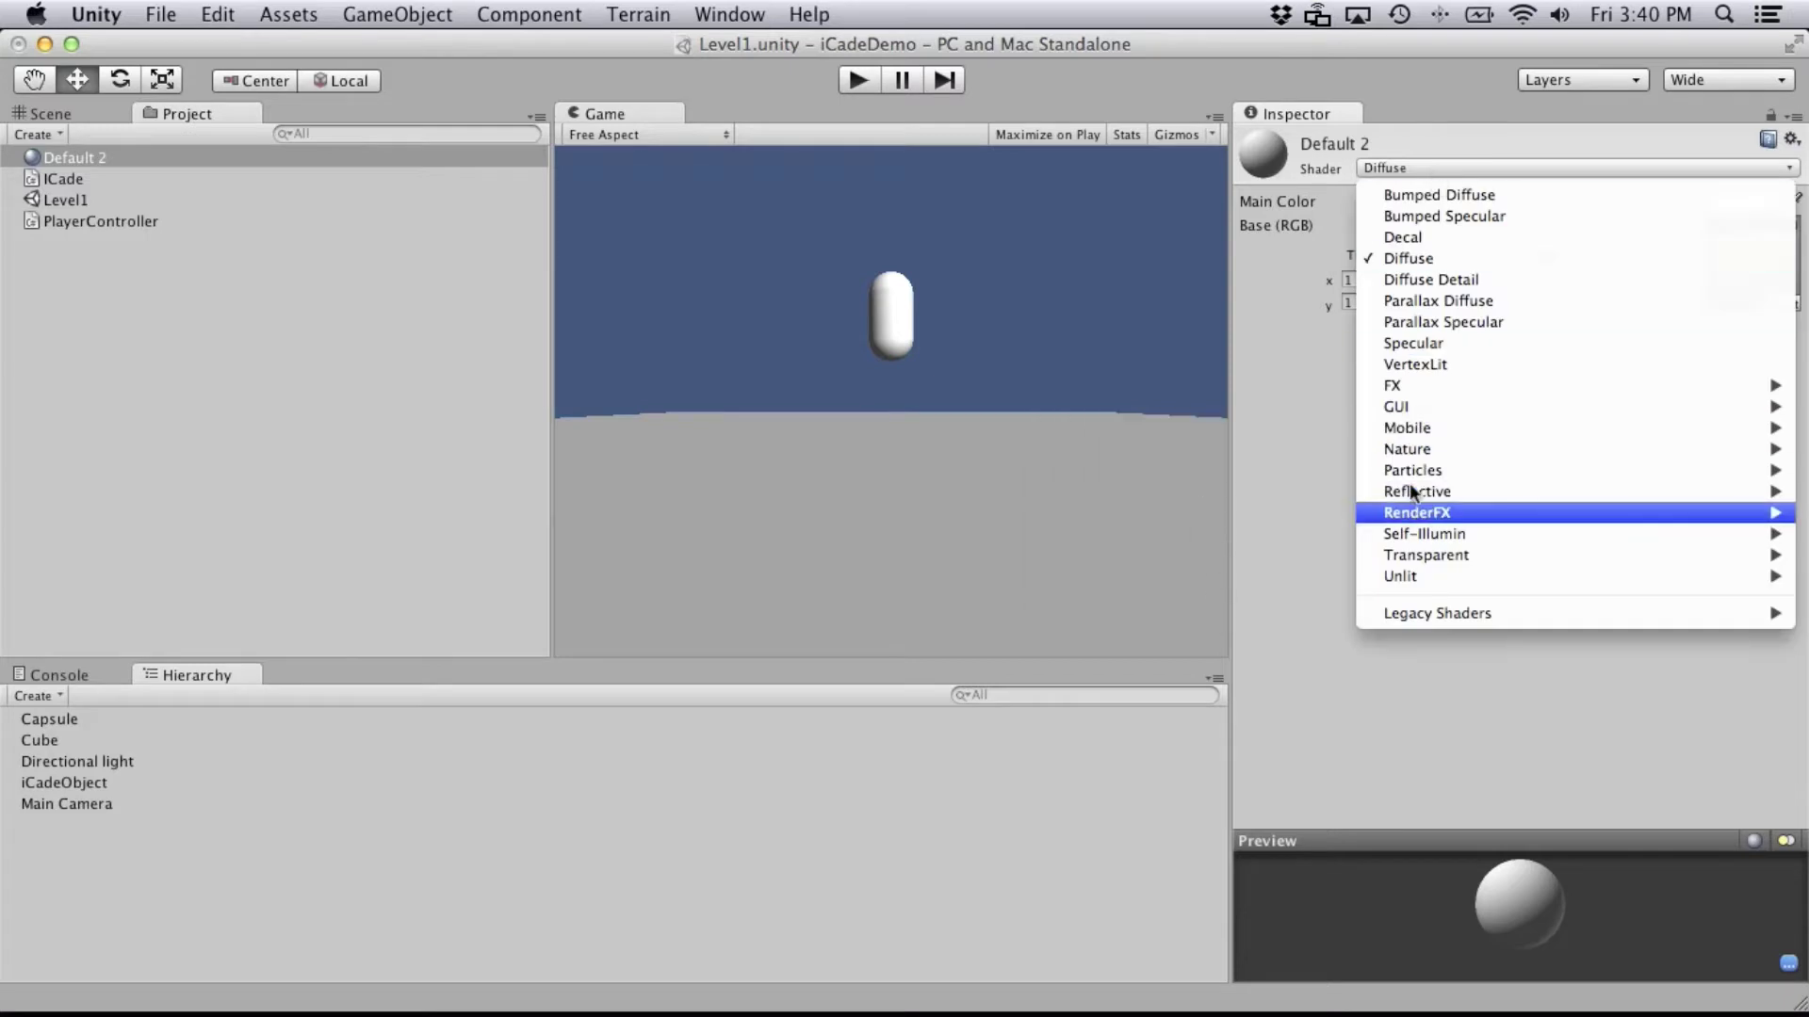
pyautogui.moveTo(1405, 430)
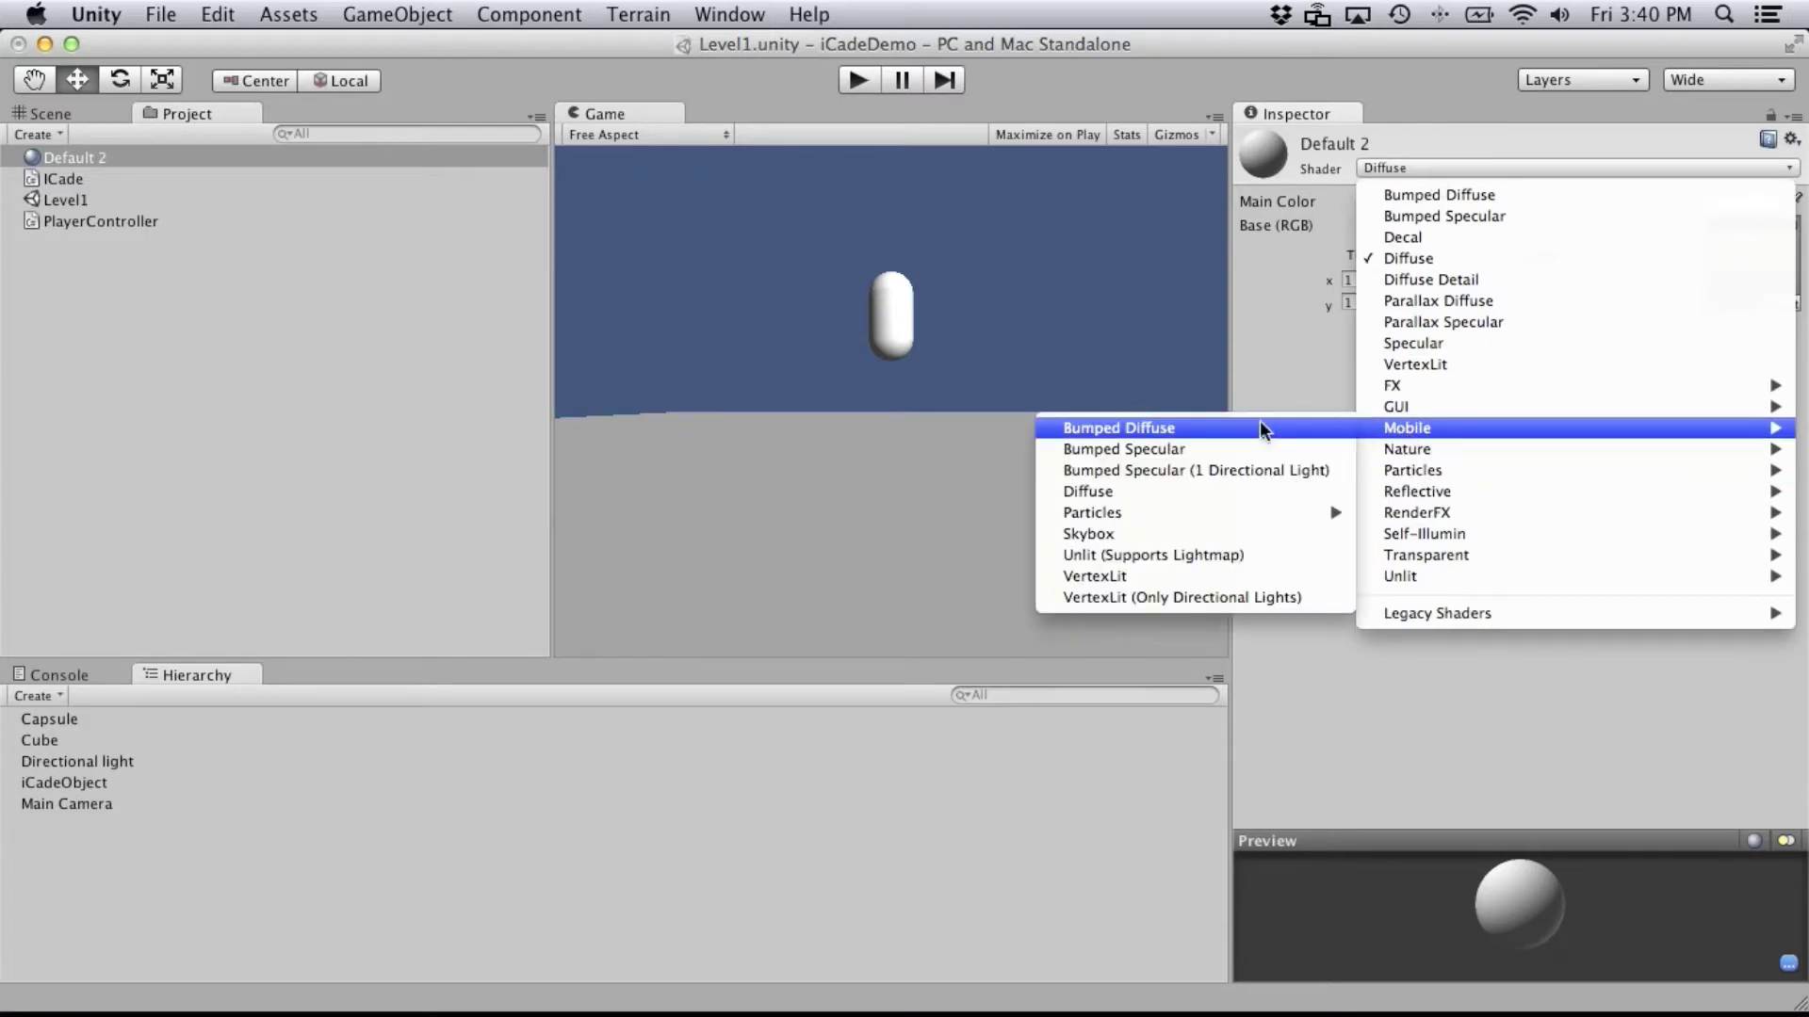
pyautogui.click(1172, 490)
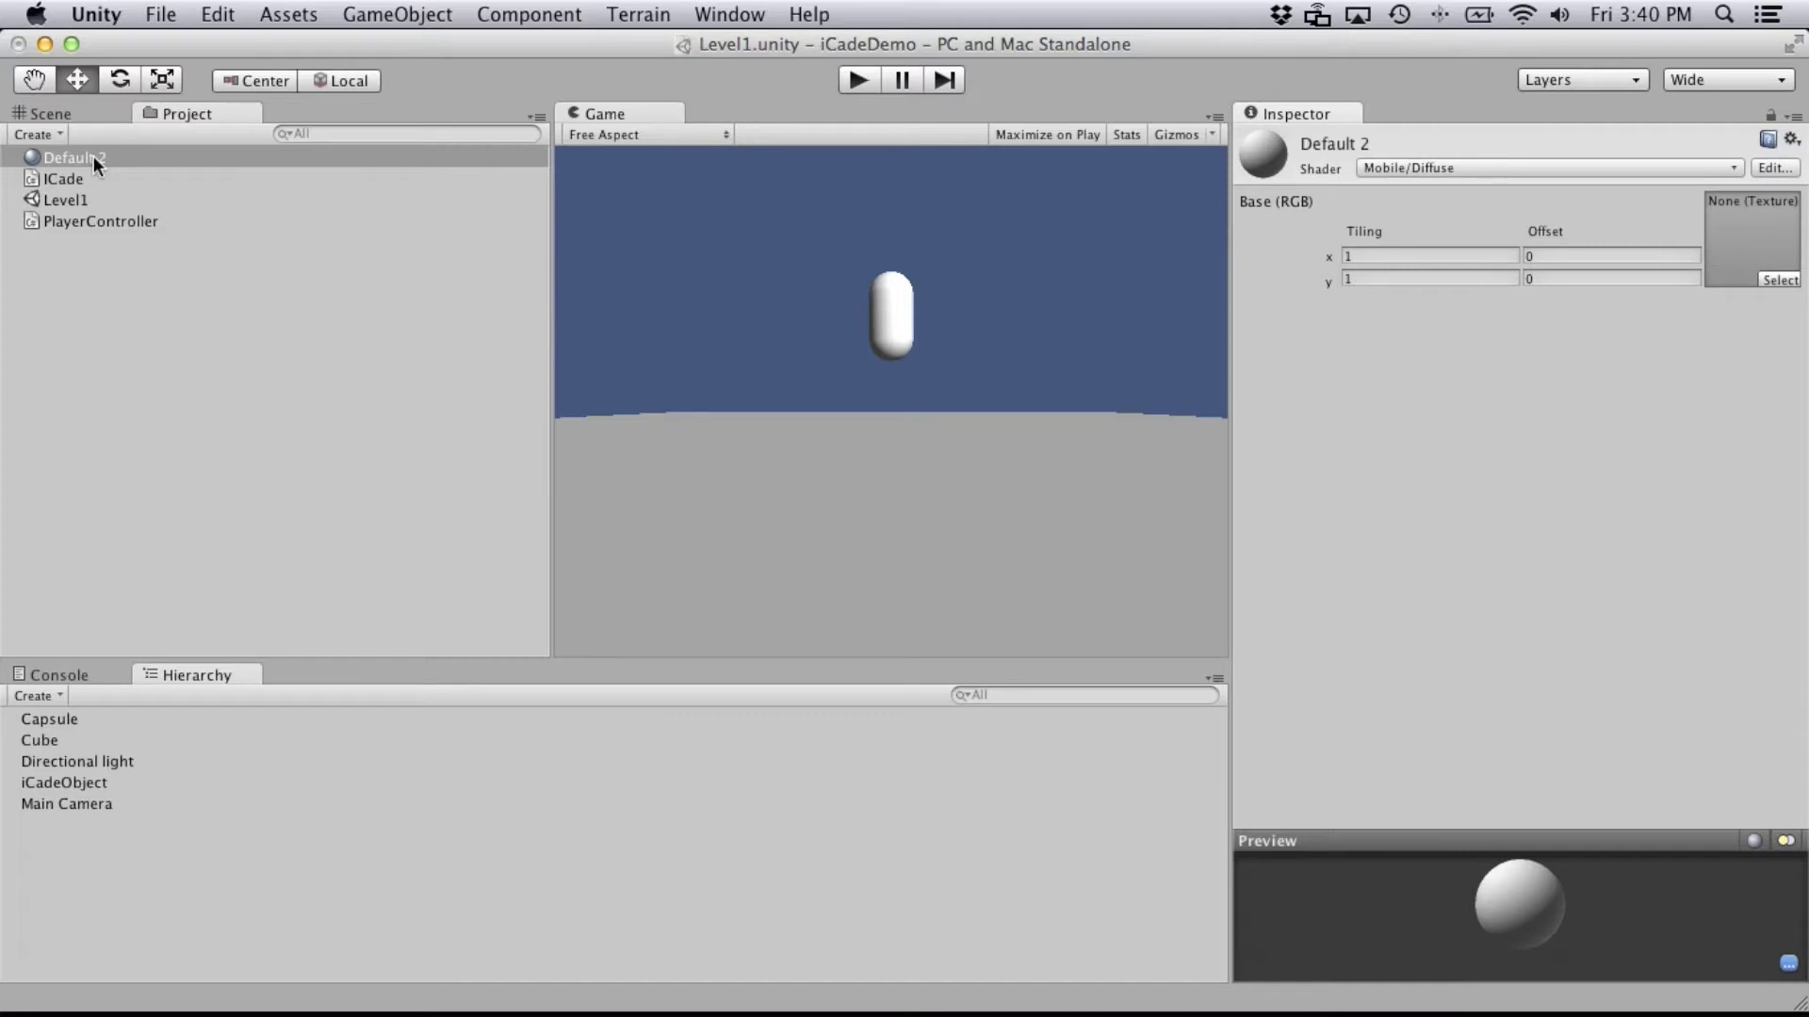
# Step: Drag the Default 2 material onto the Cube in the Hierarchy
pyautogui.moveTo(93, 155); pyautogui.dragTo(94, 721)
pyautogui.moveTo(112, 243); pyautogui.dragTo(85, 740)
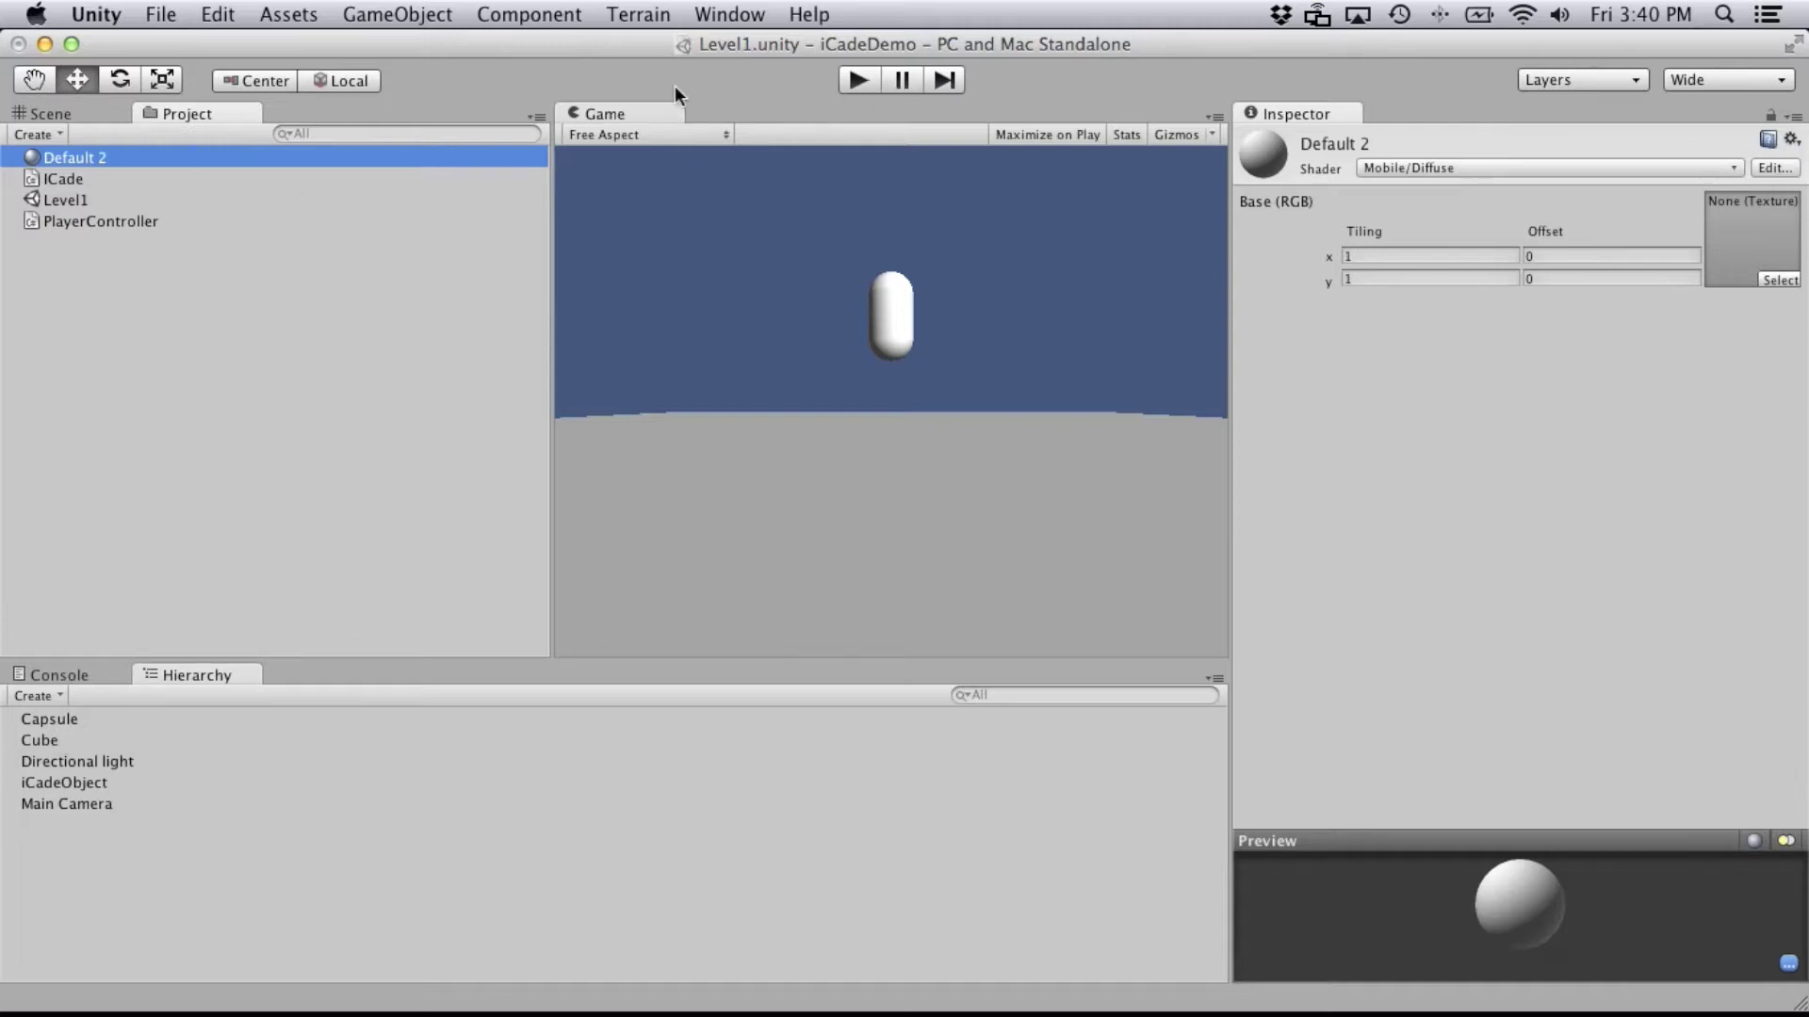
pyautogui.click(278, 9)
pyautogui.moveTo(214, 11)
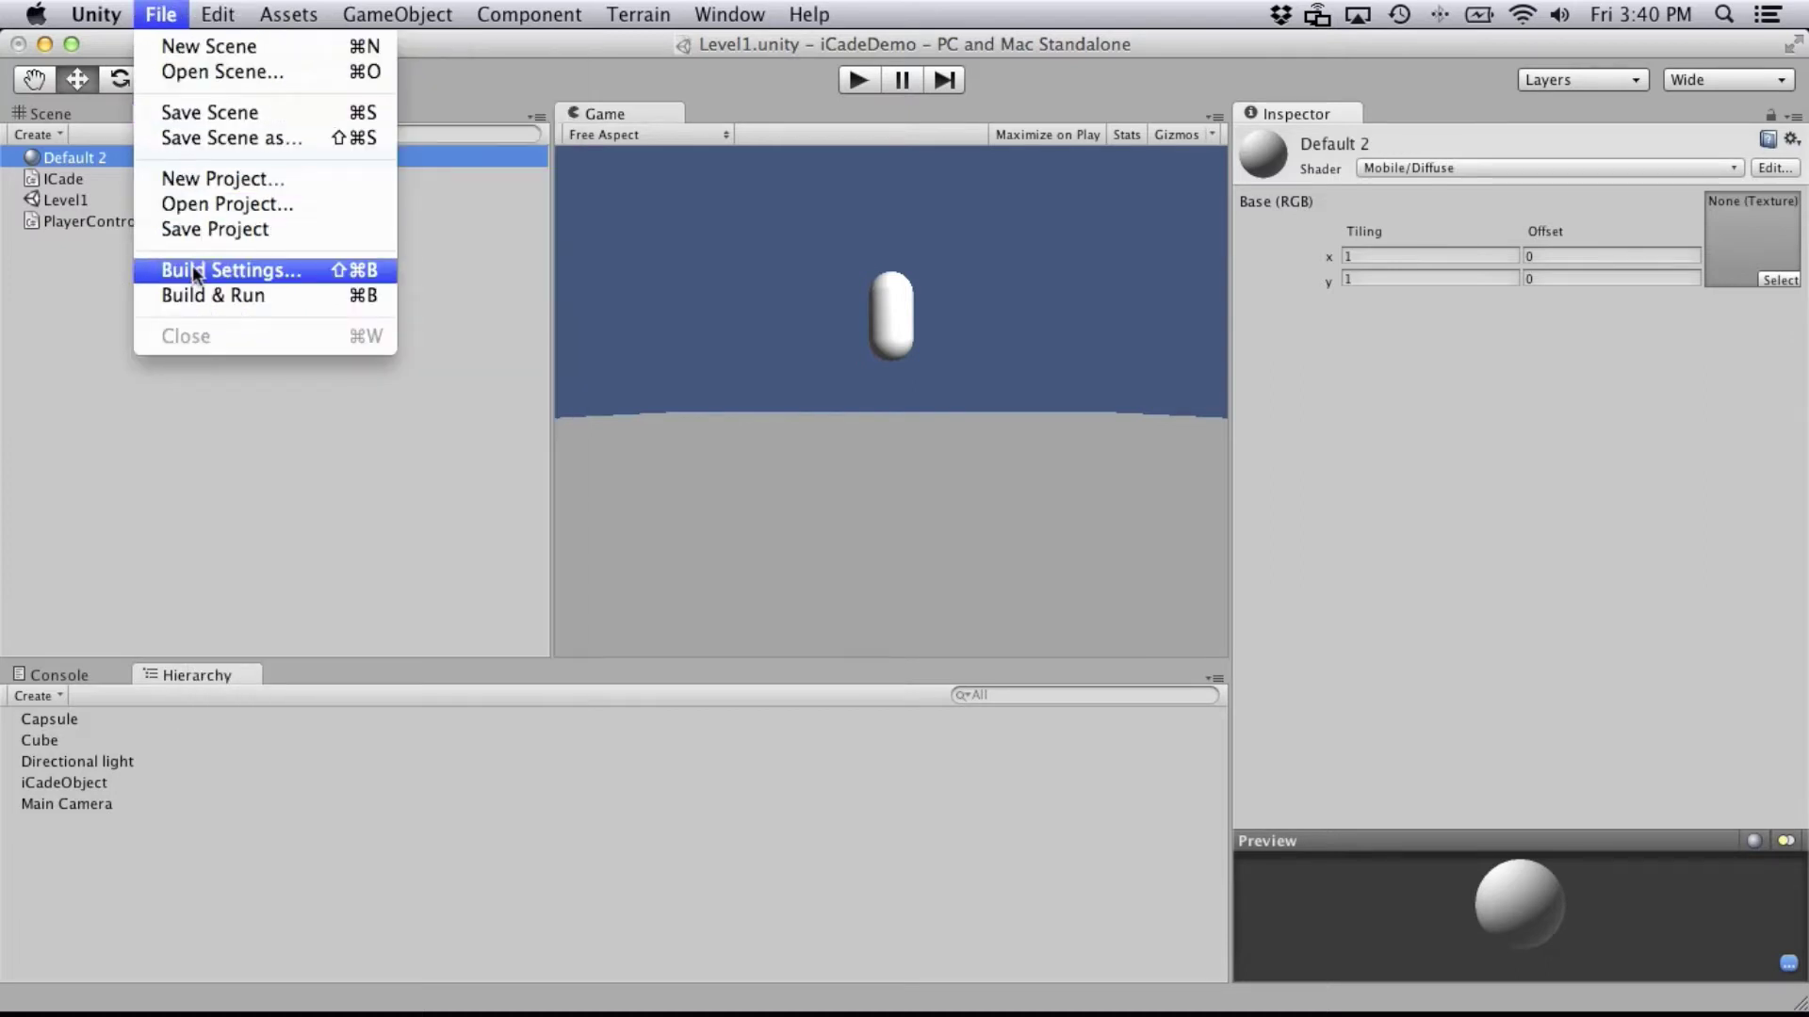
# Step: In Build Settings, switch the platform to iOS and bring up the iOS Player Settings
pyautogui.click(194, 270)
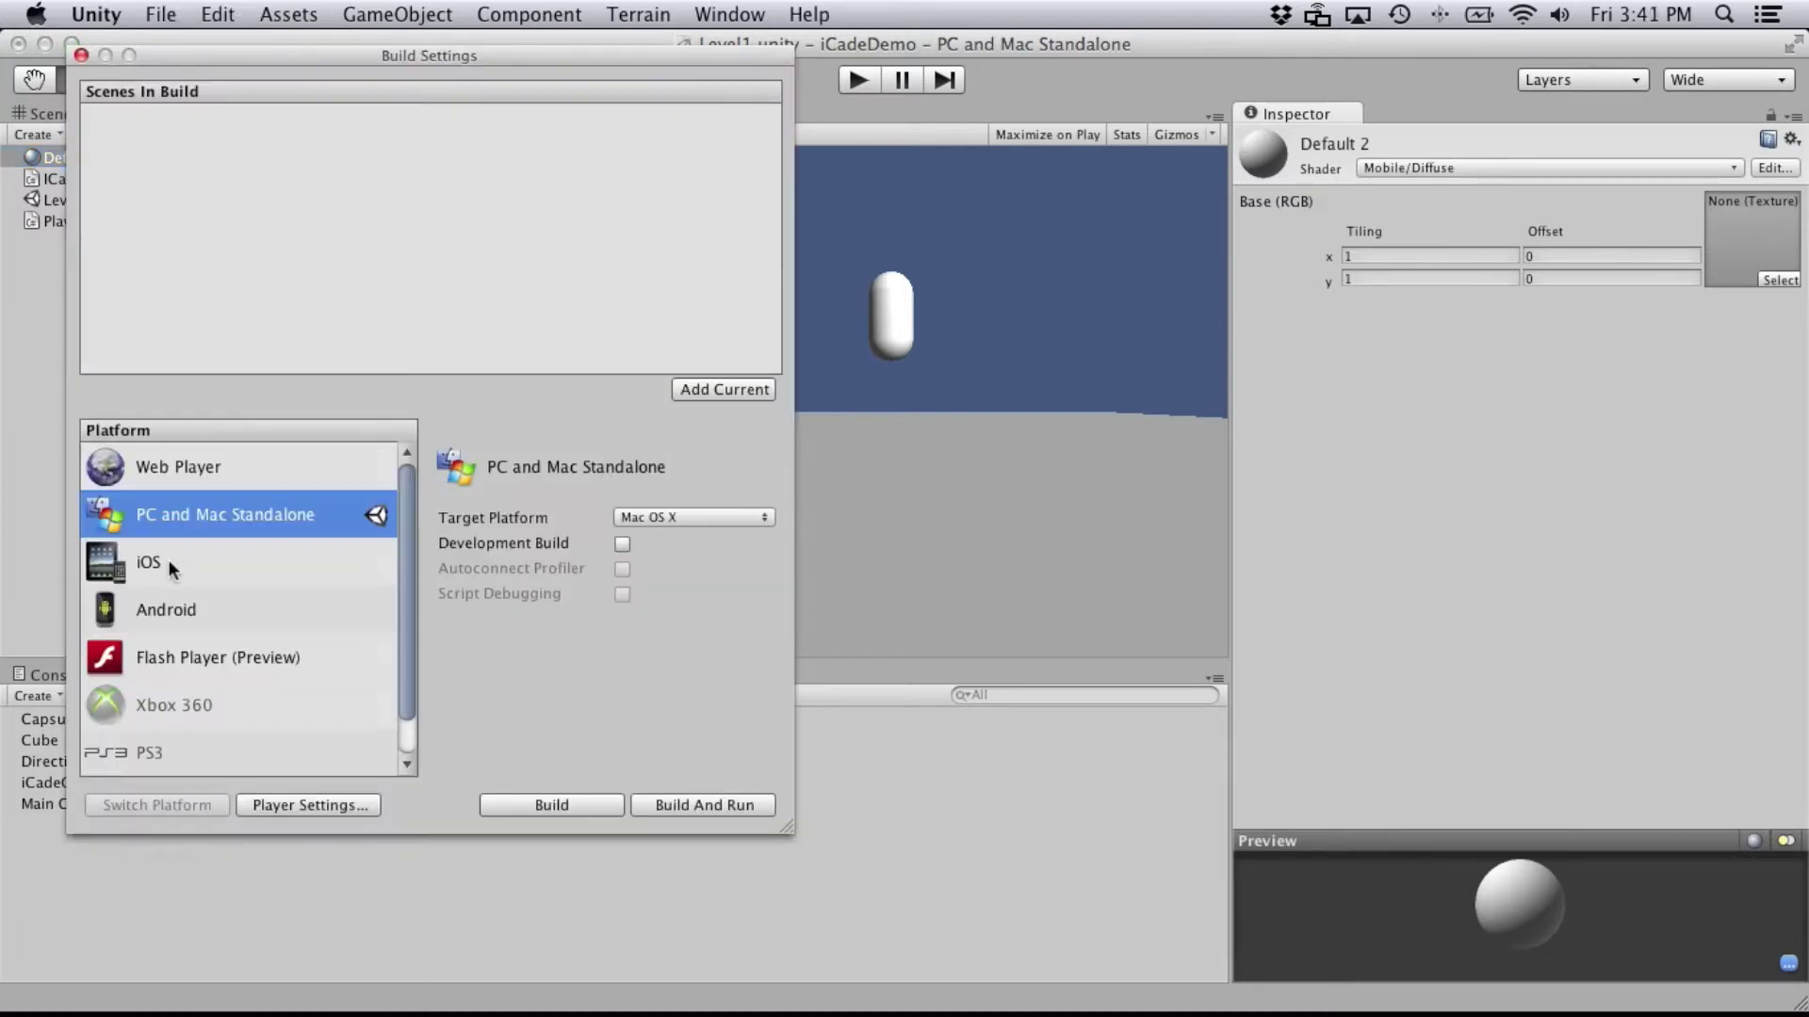
pyautogui.click(166, 567)
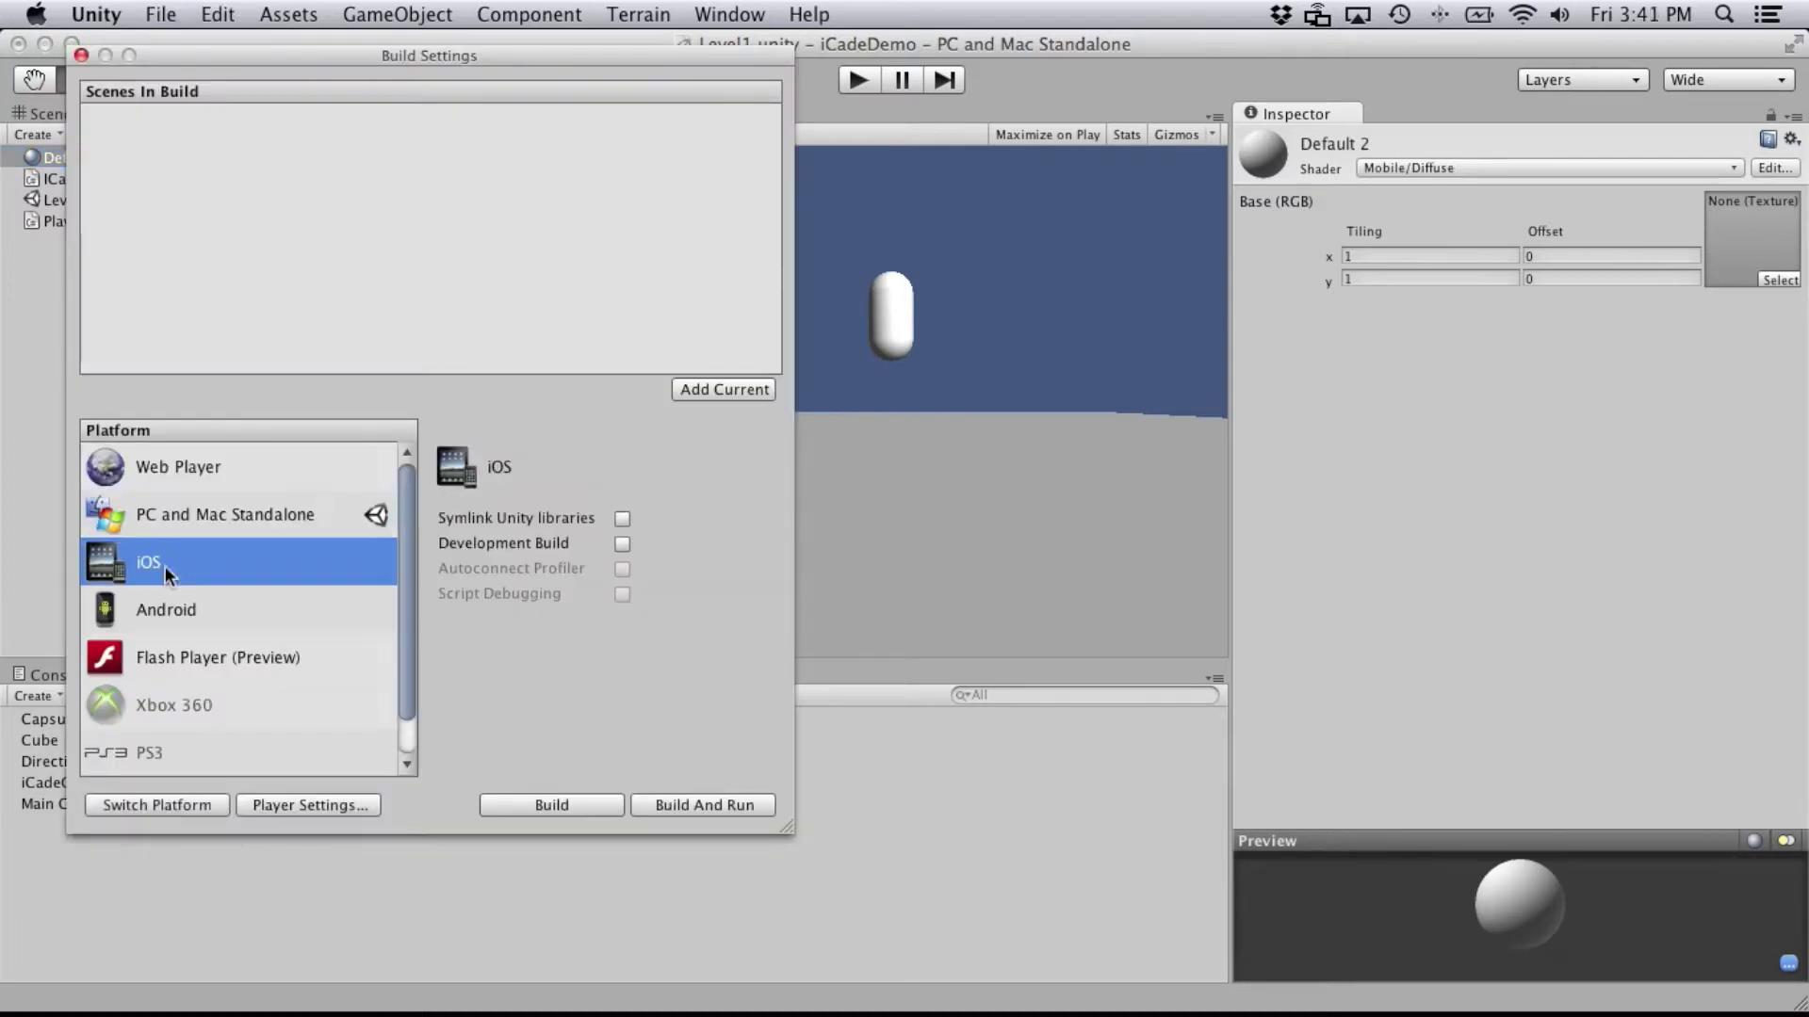
pyautogui.click(166, 799)
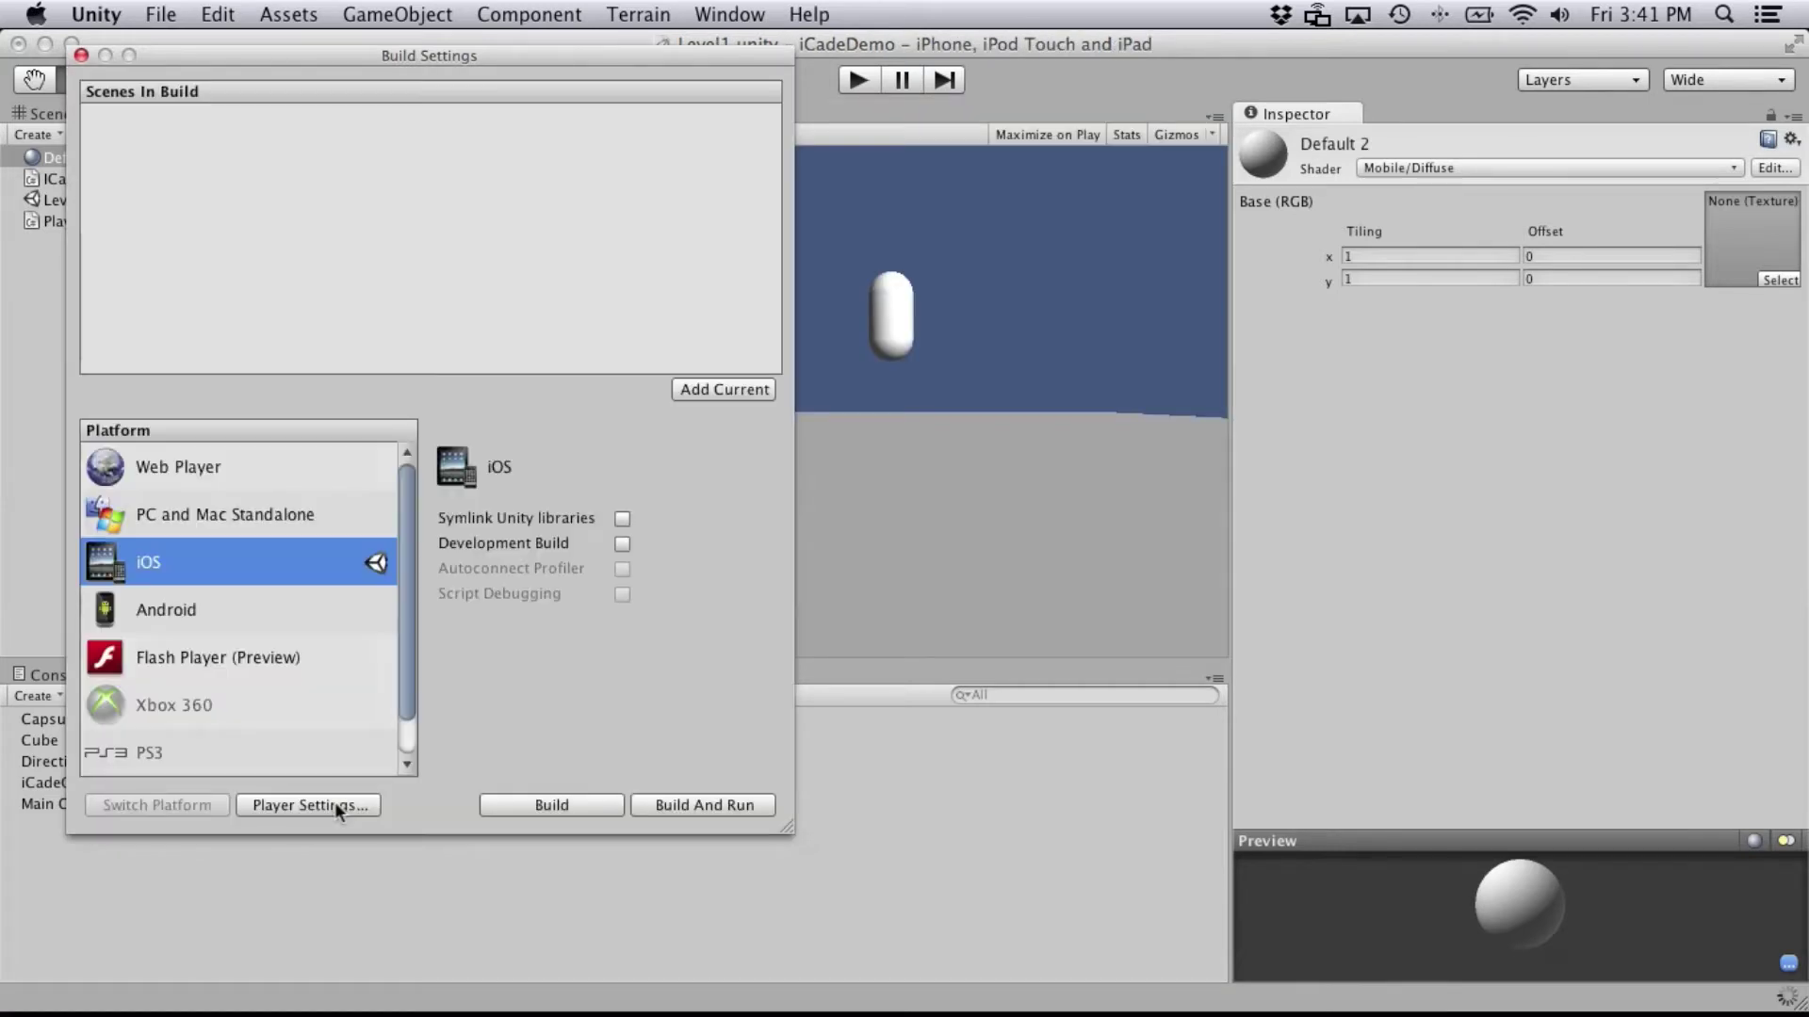
pyautogui.click(335, 806)
pyautogui.click(302, 803)
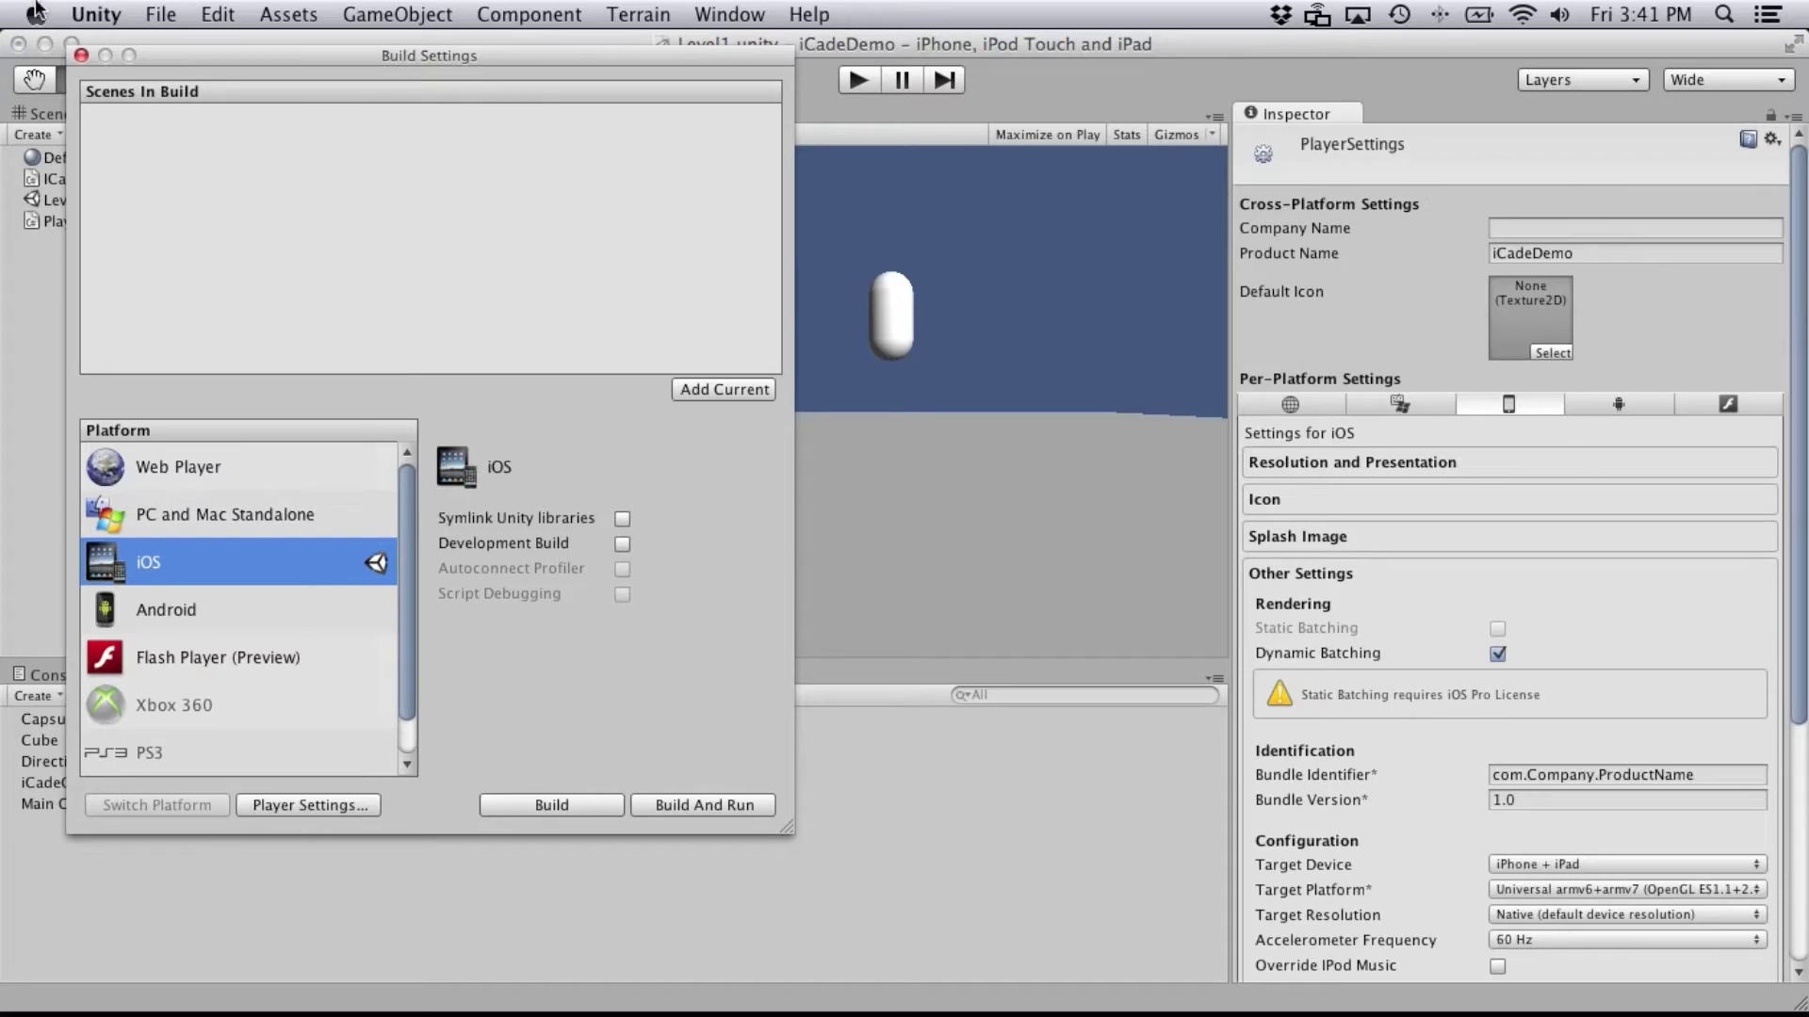
# Step: Close Build Settings and enter Terrible Games as the Company Name
pyautogui.click(81, 55)
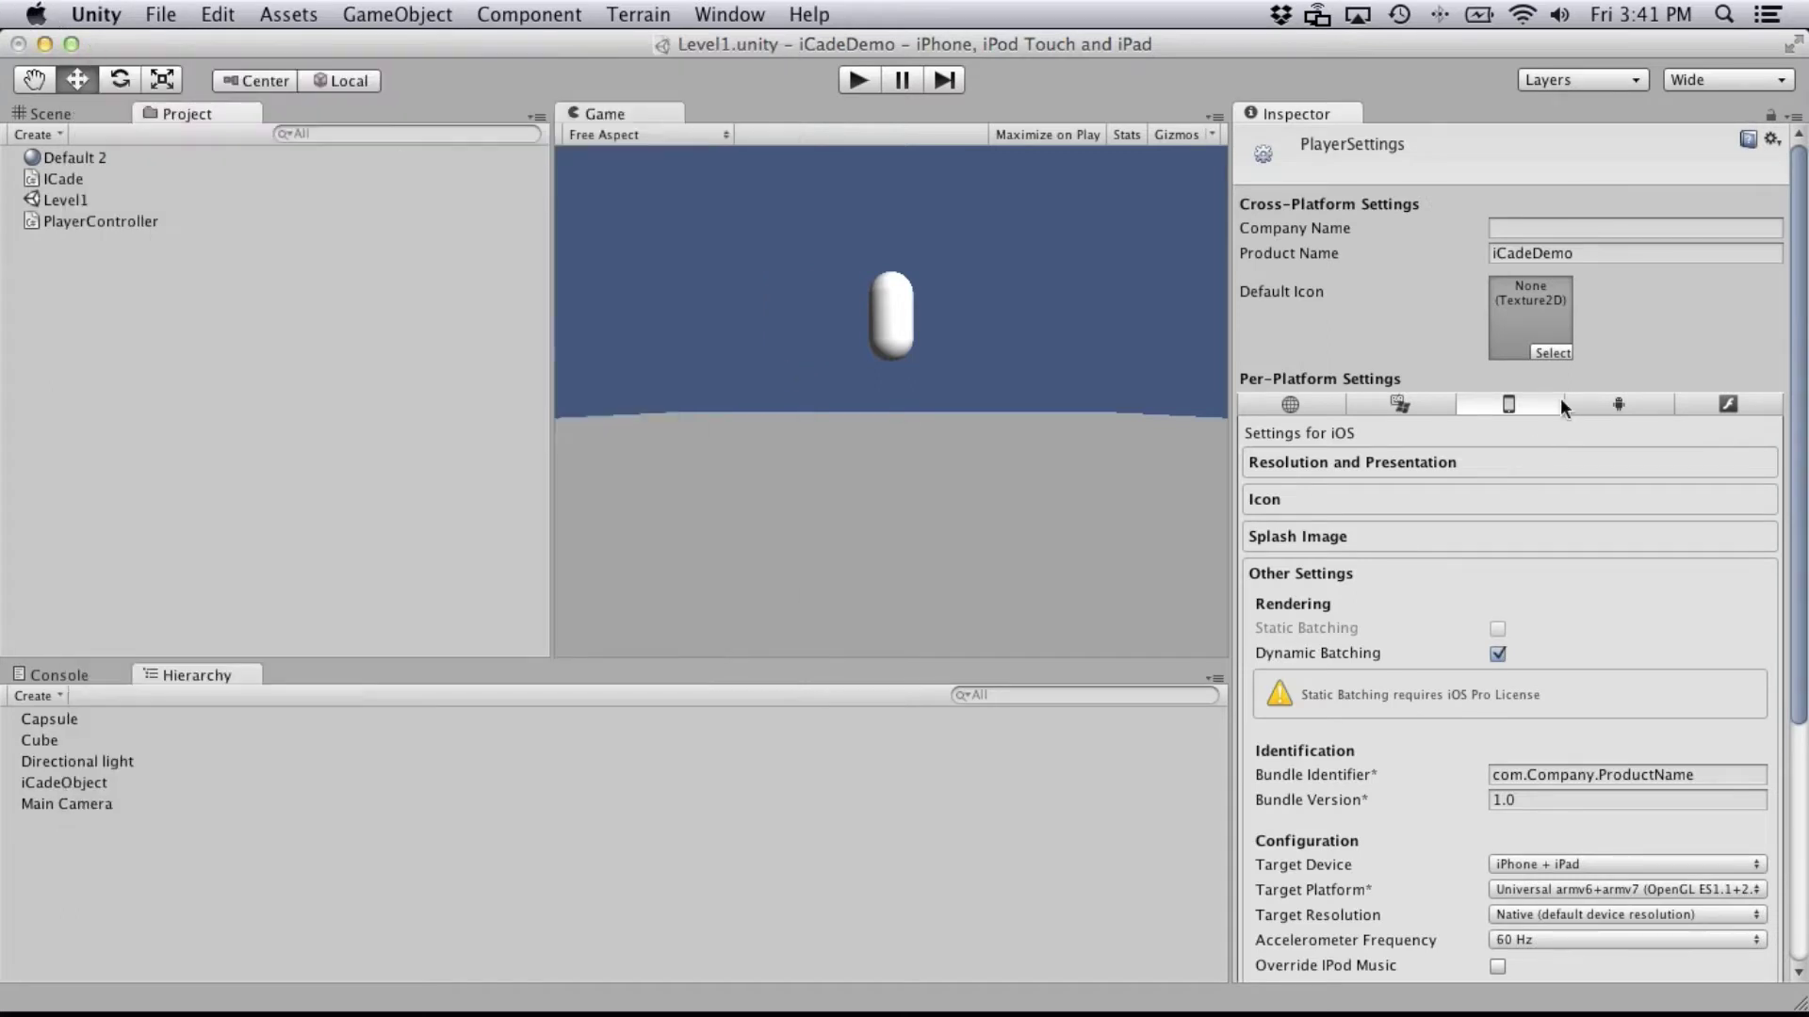
pyautogui.click(1527, 230)
pyautogui.write('Terrible Games')
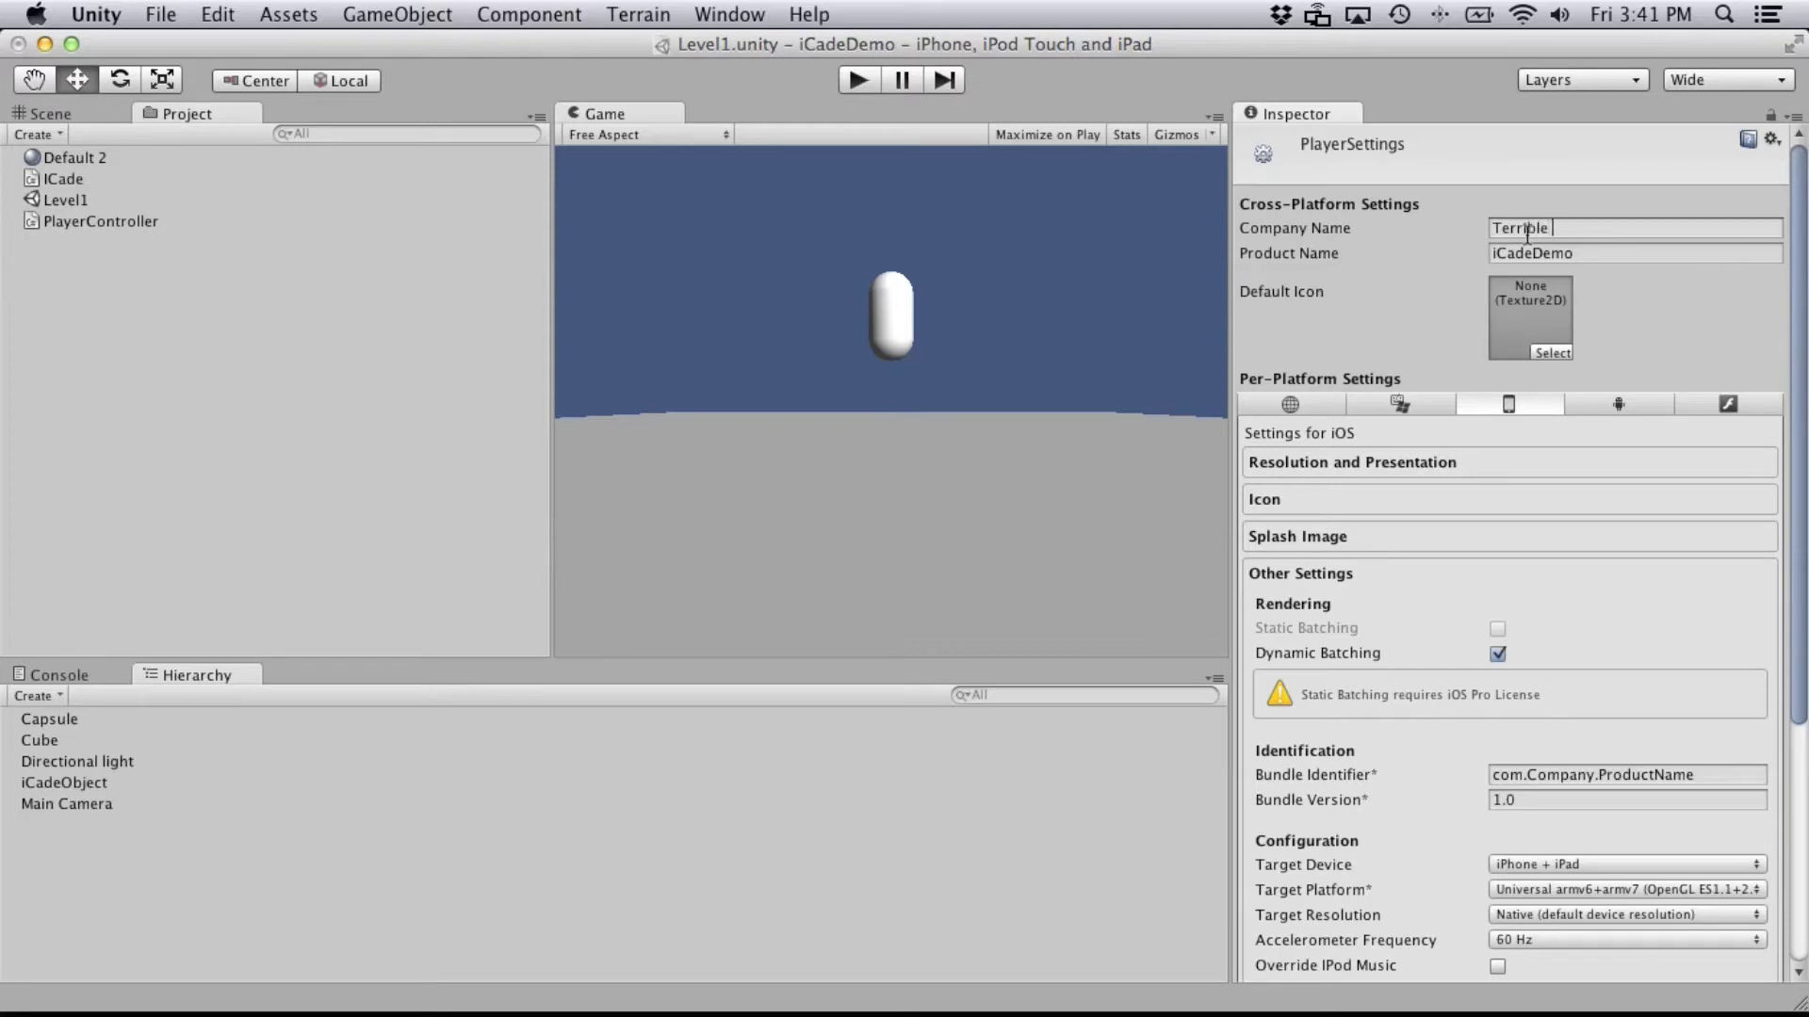
# Step: Change the Bundle Identifier to com.terriblegames.iCadeDemo
pyautogui.doubleClick(1552, 778)
pyautogui.click(1530, 780)
pyautogui.moveTo(1531, 778); pyautogui.dragTo(1681, 778)
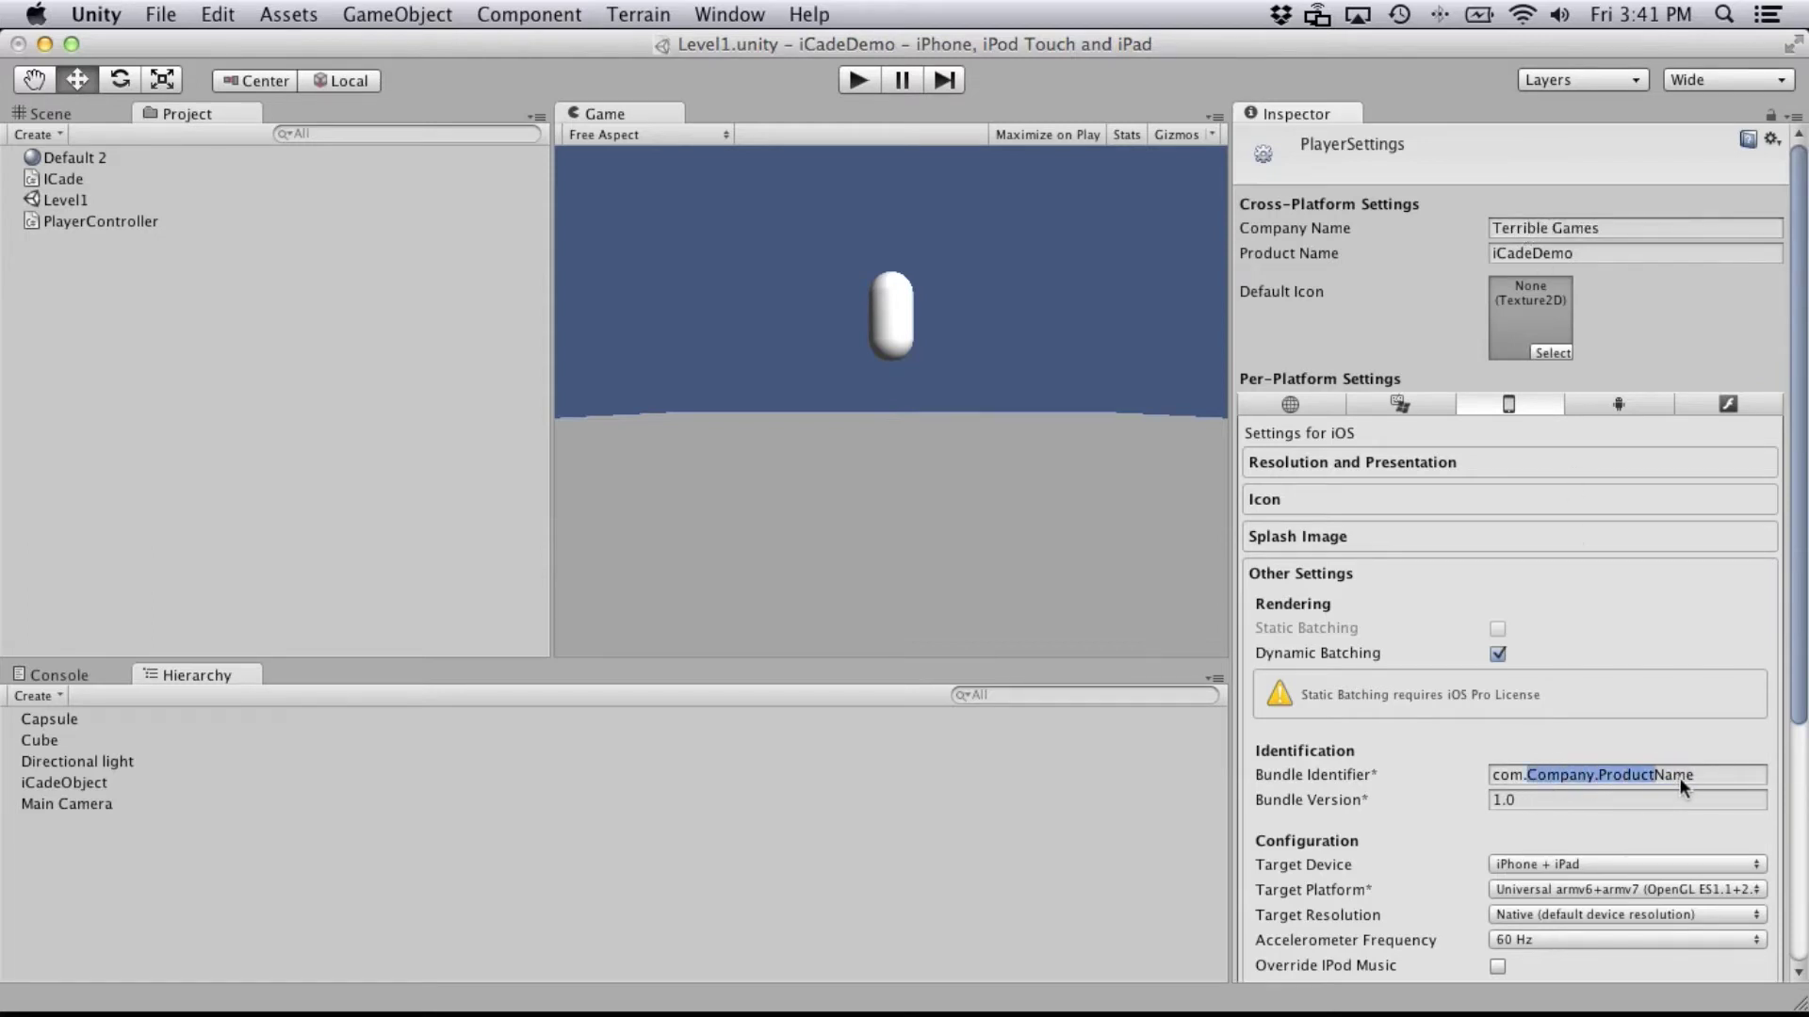
pyautogui.write('terr')
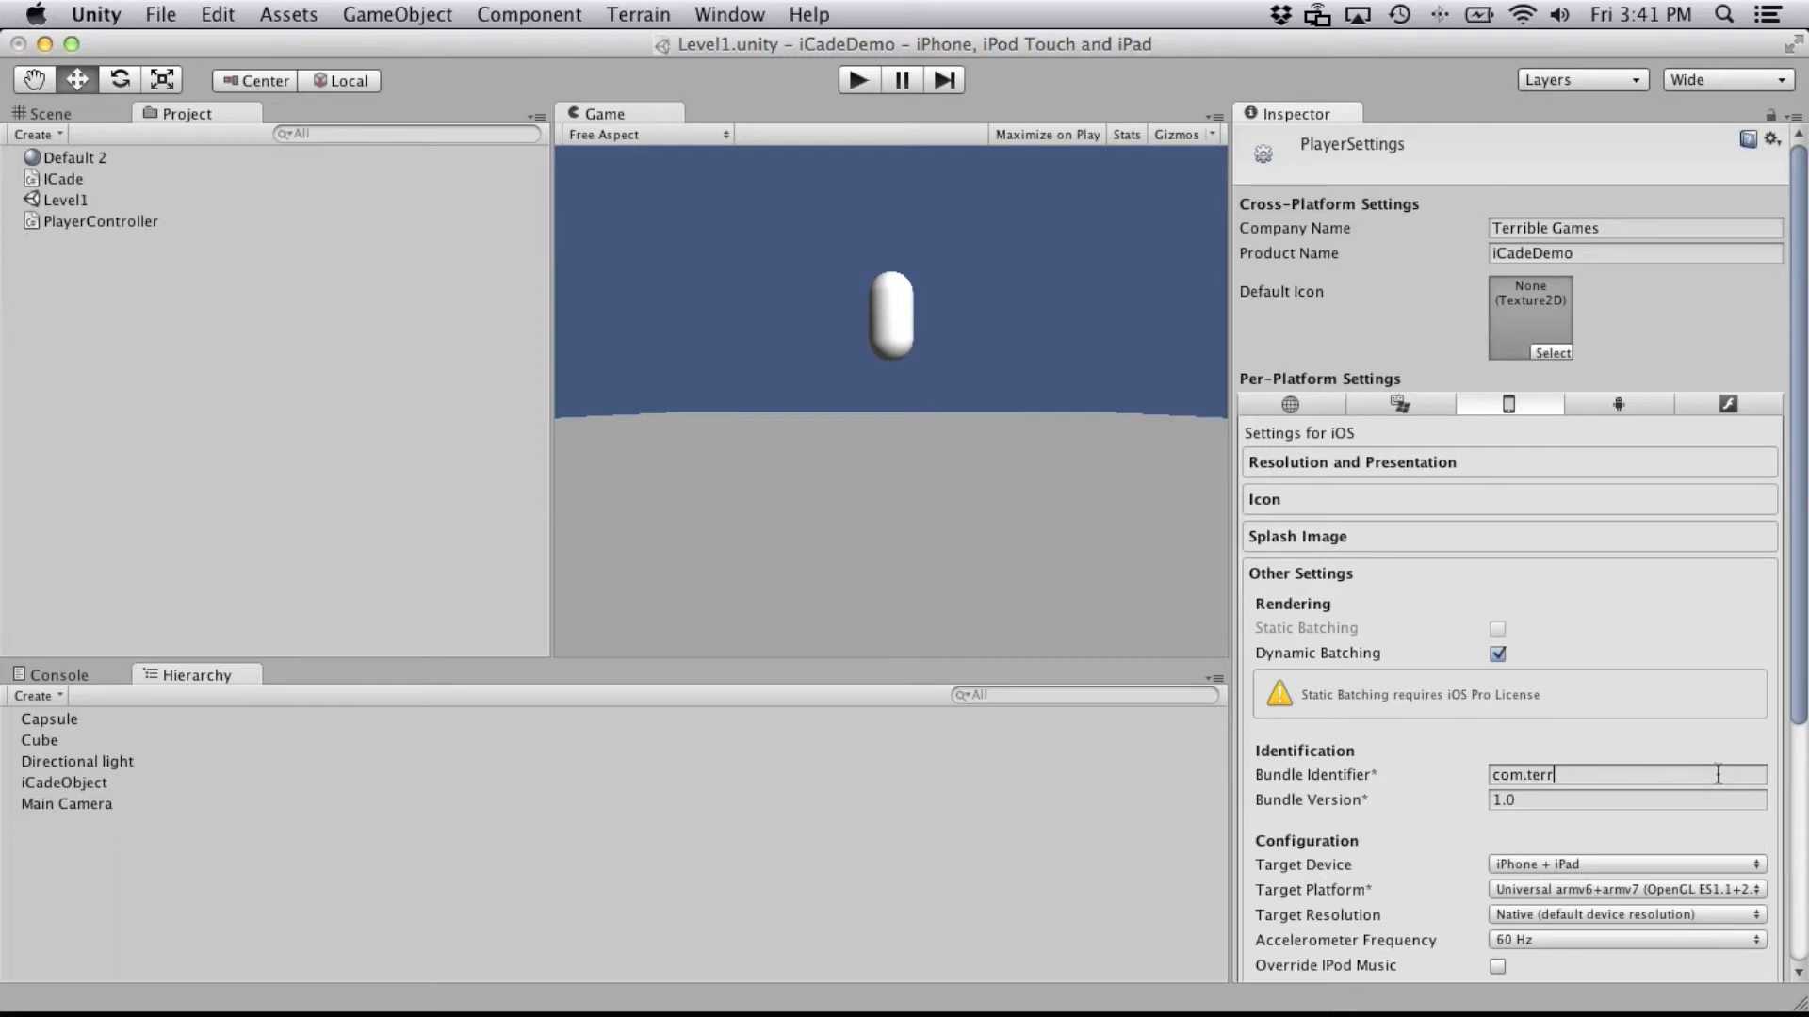
pyautogui.write('iblegames.iCadeDemo')
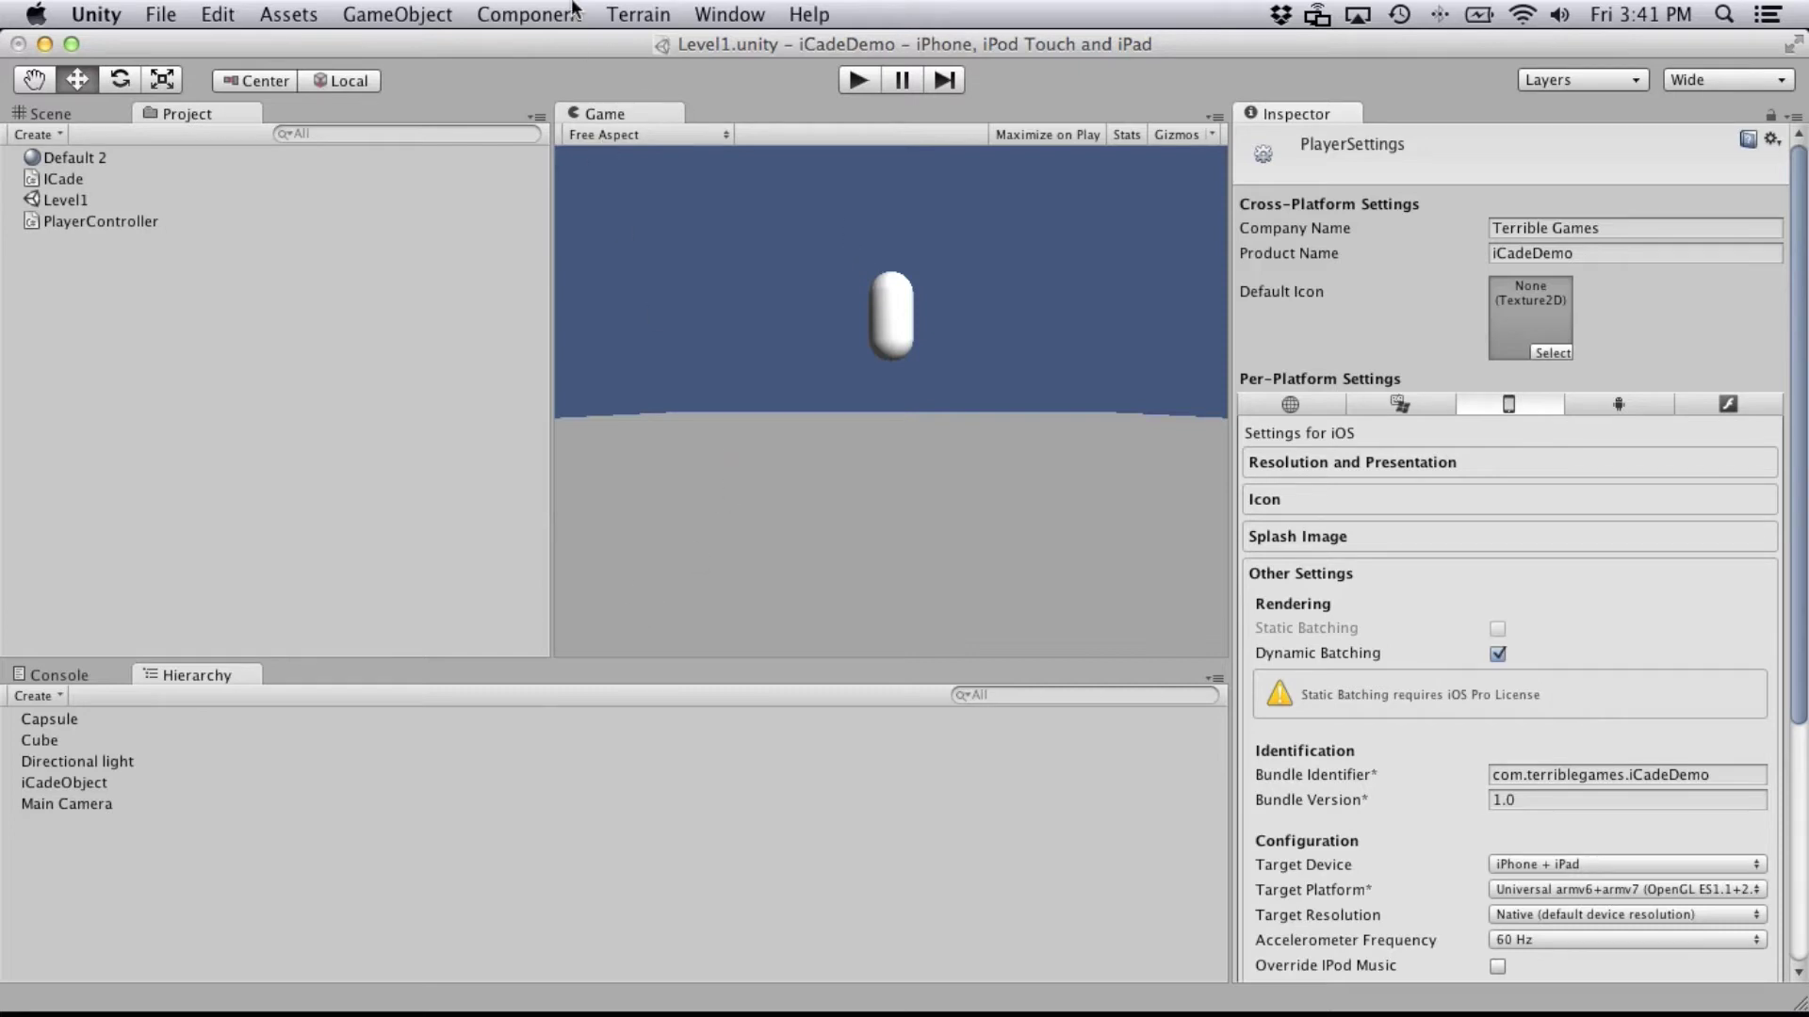
pyautogui.click(298, 10)
pyautogui.click(296, 11)
# Step: Build the iOS project from Build Settings, saving the build as iOS
pyautogui.click(285, 9)
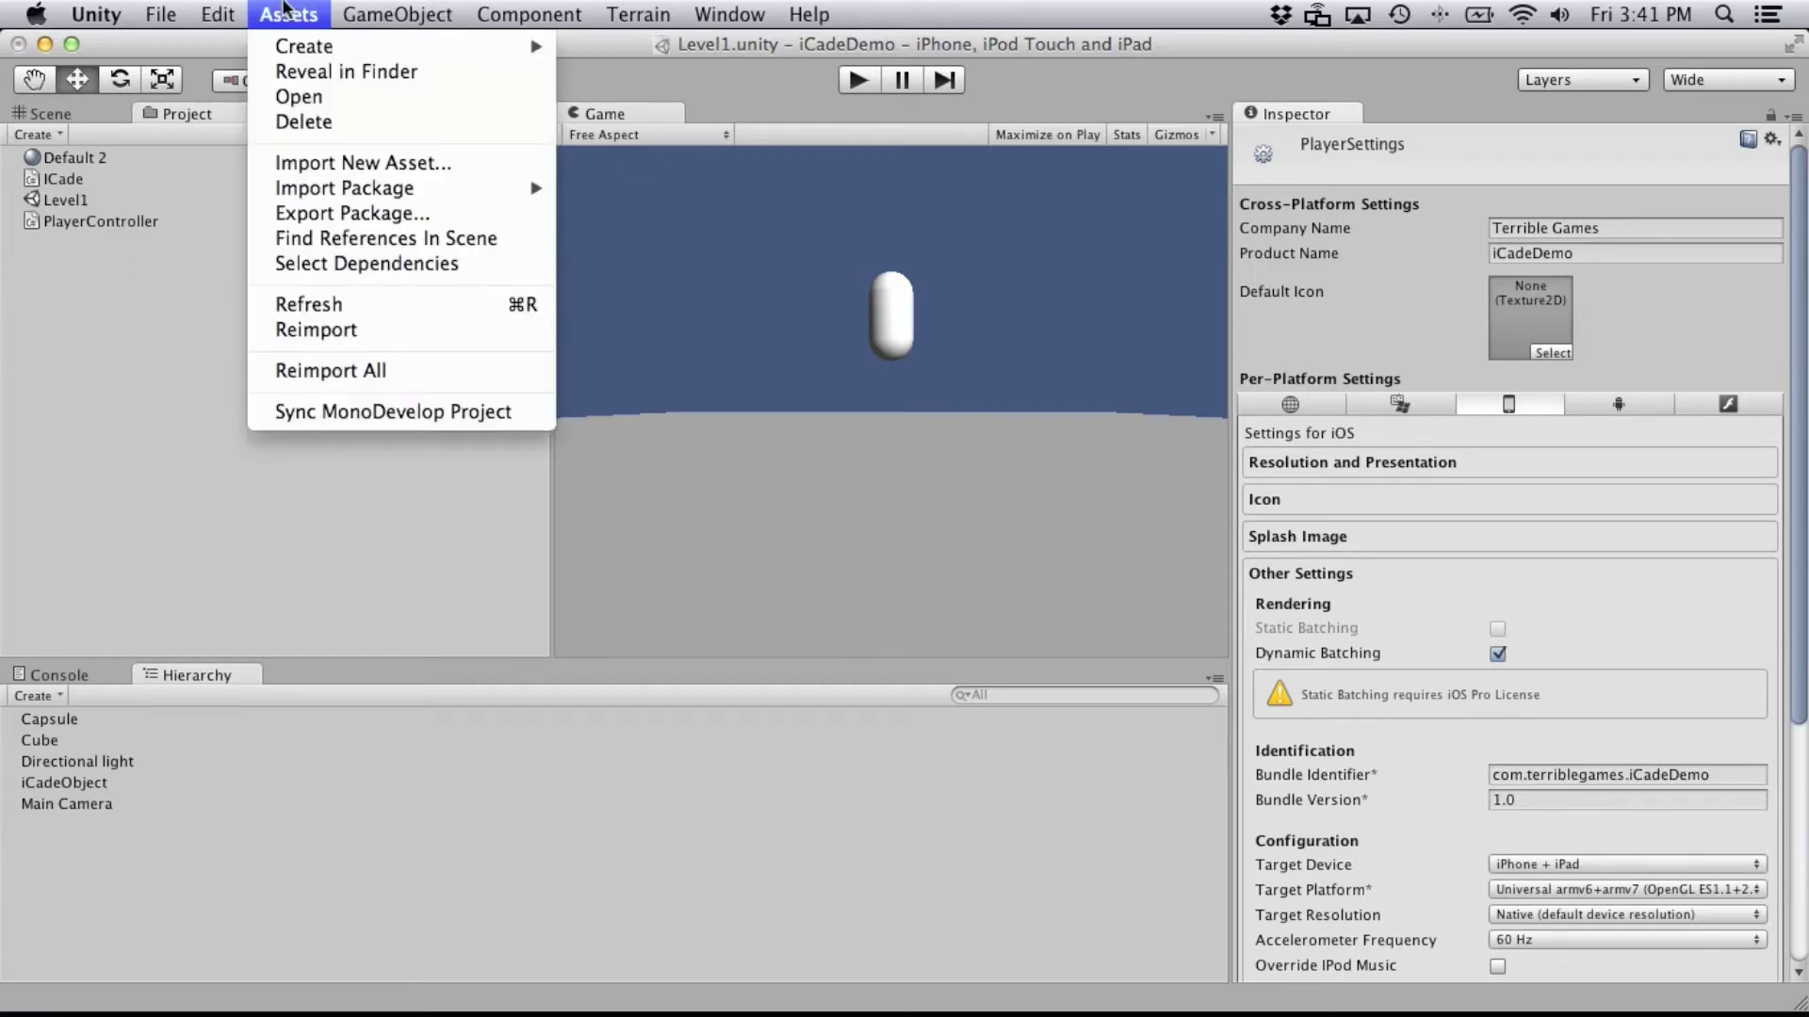
pyautogui.moveTo(200, 9)
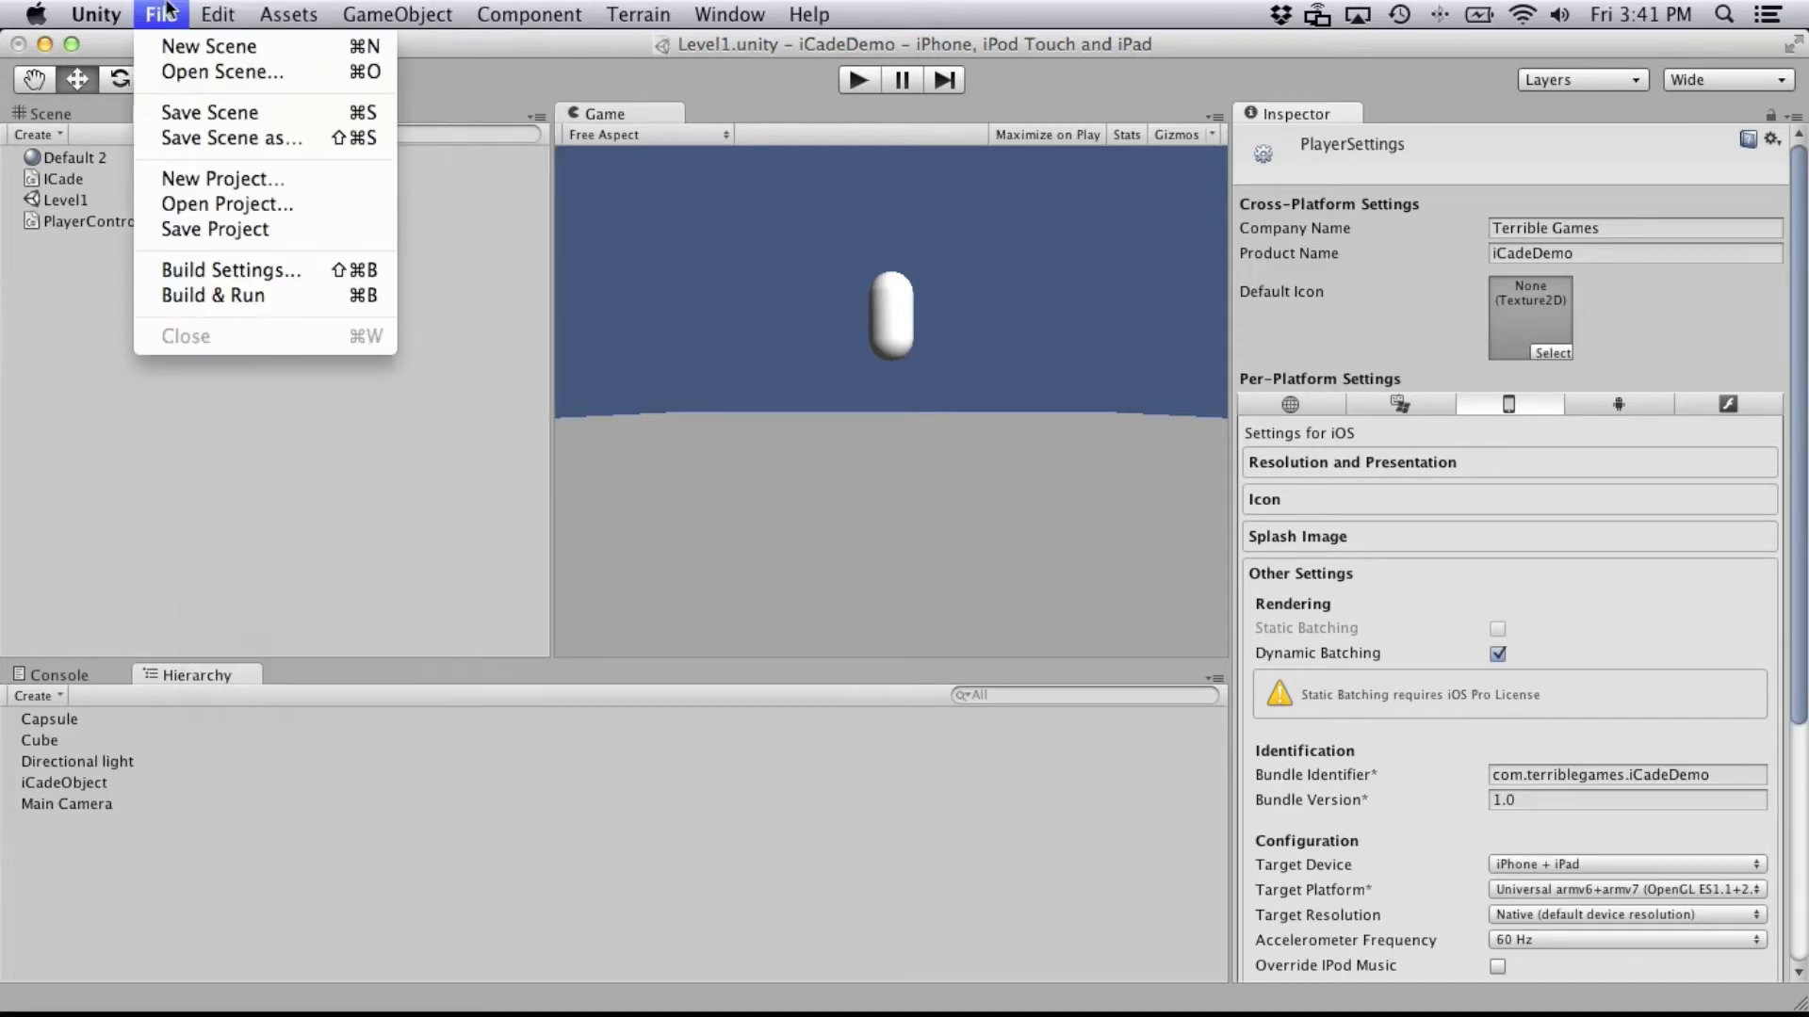
pyautogui.click(183, 295)
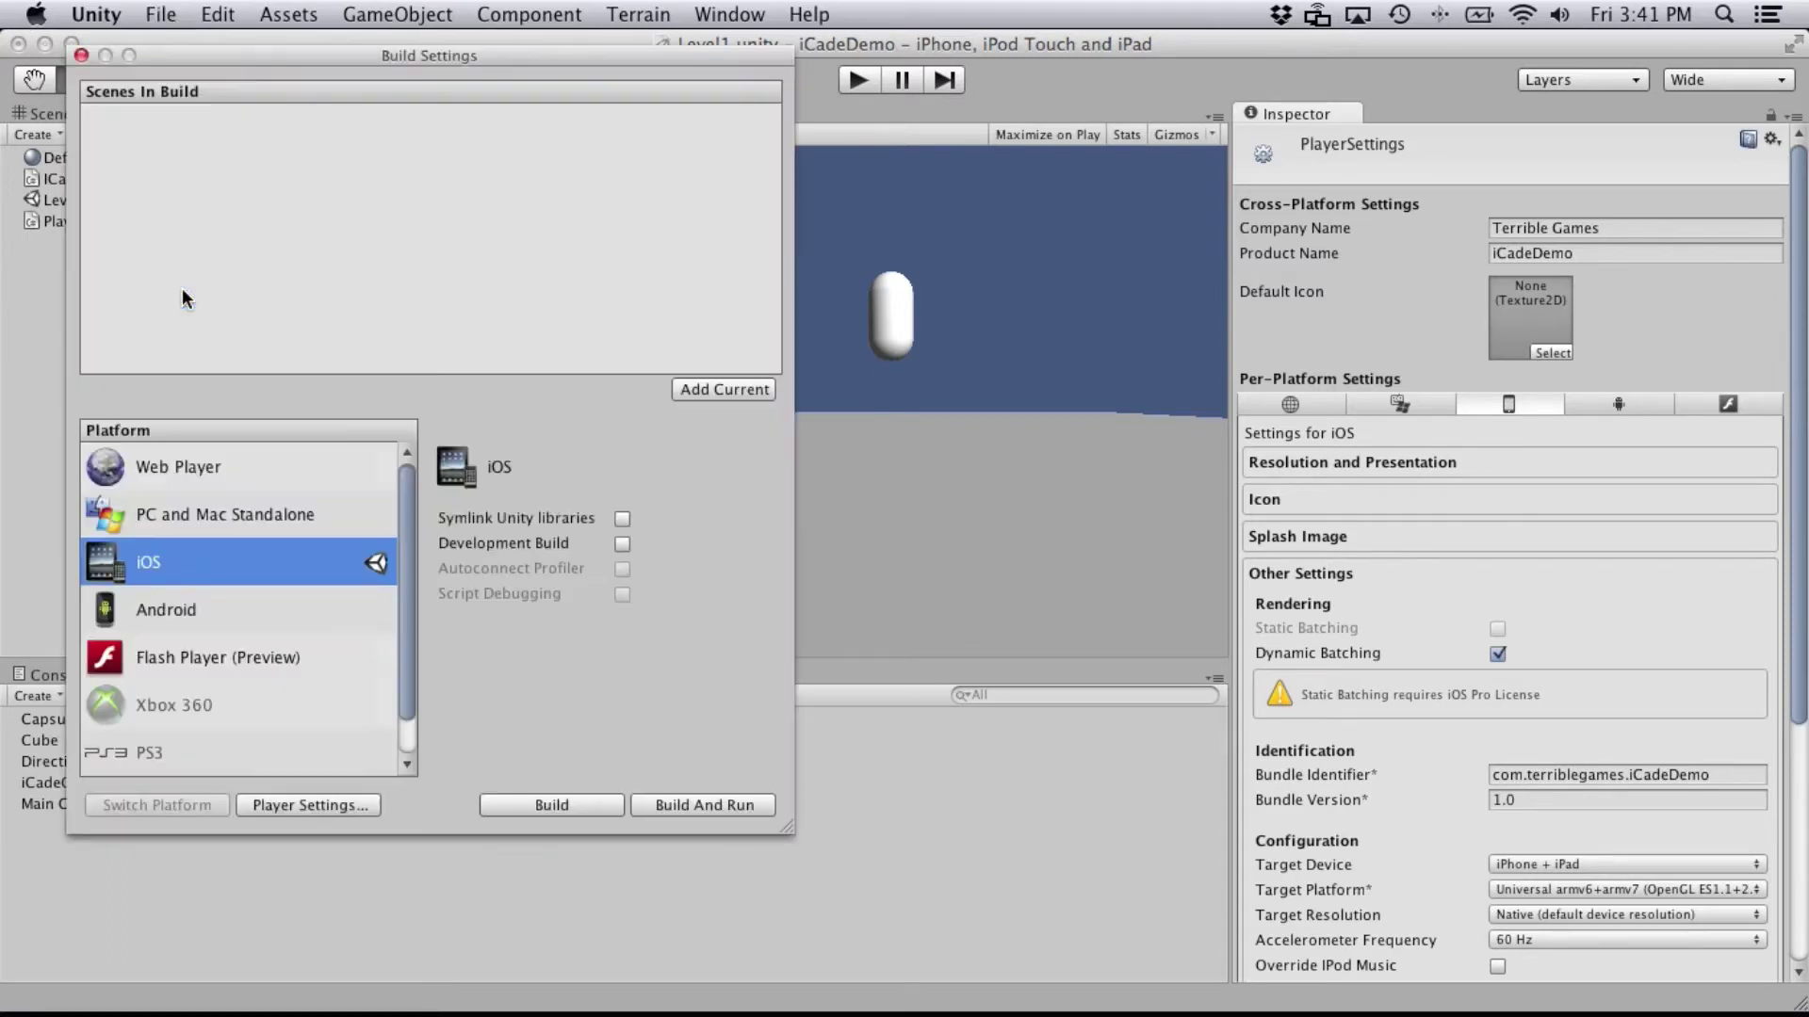
pyautogui.click(564, 809)
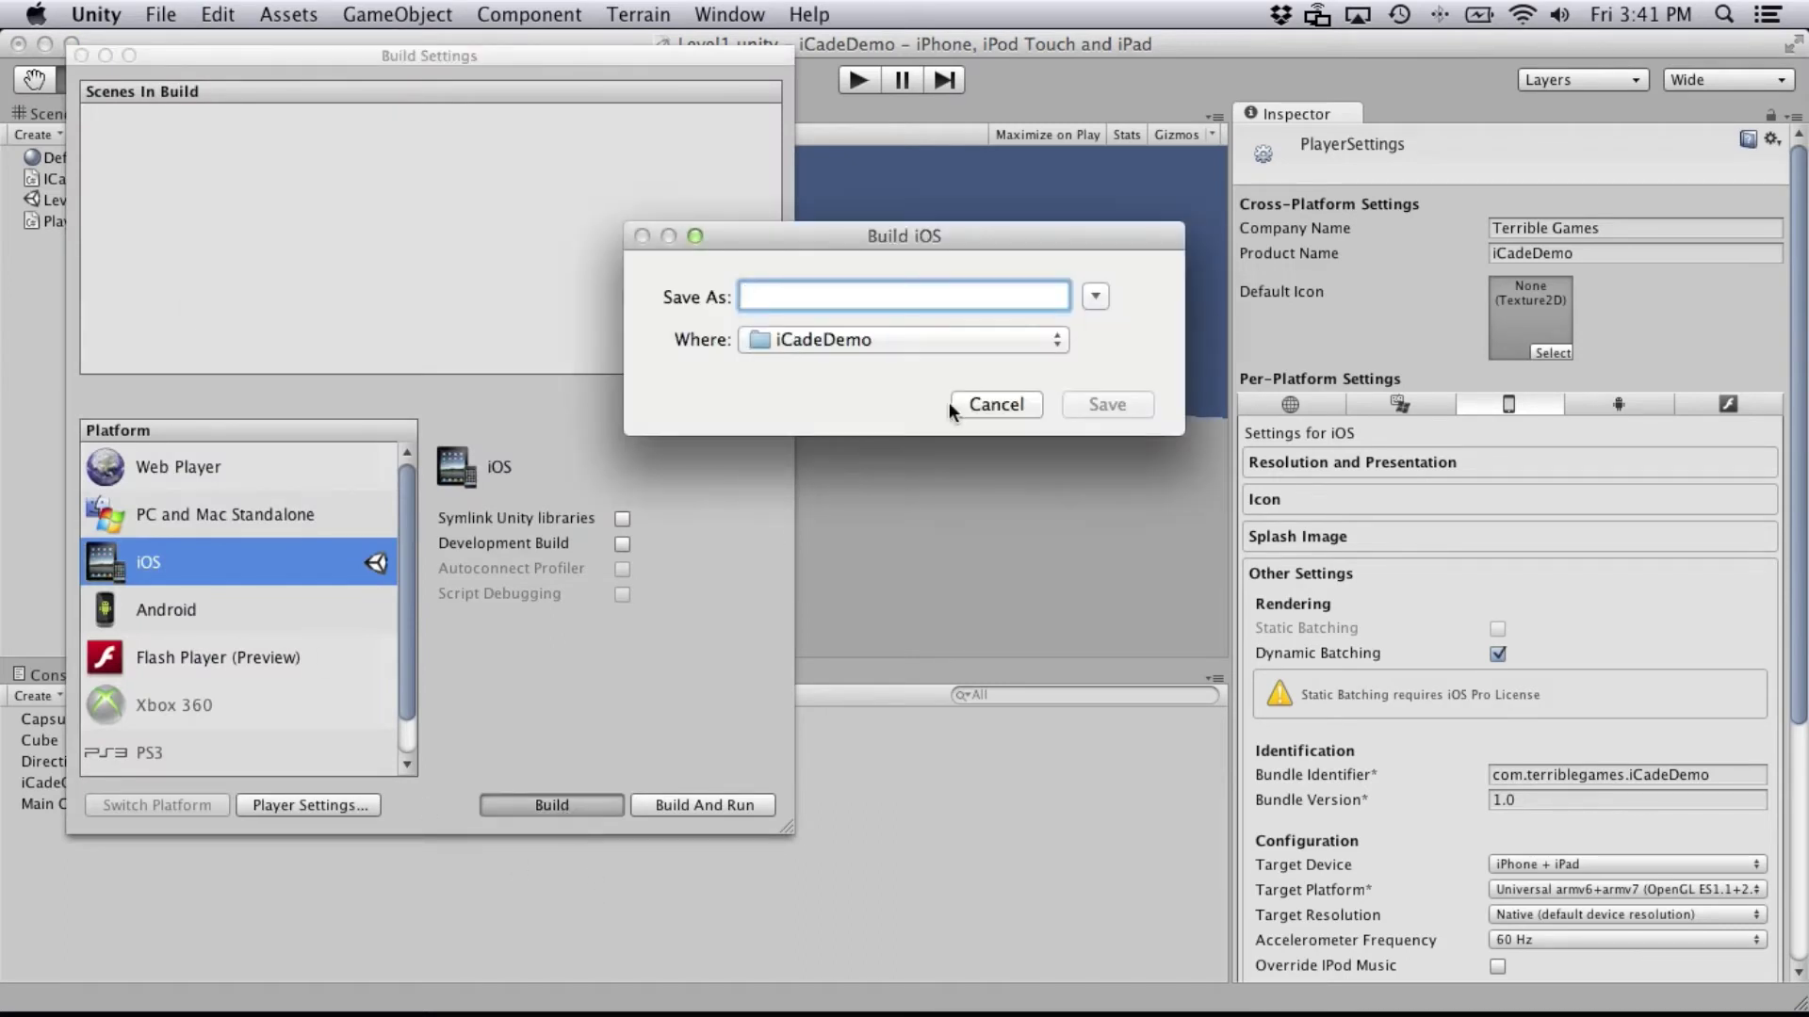
pyautogui.write('iOS')
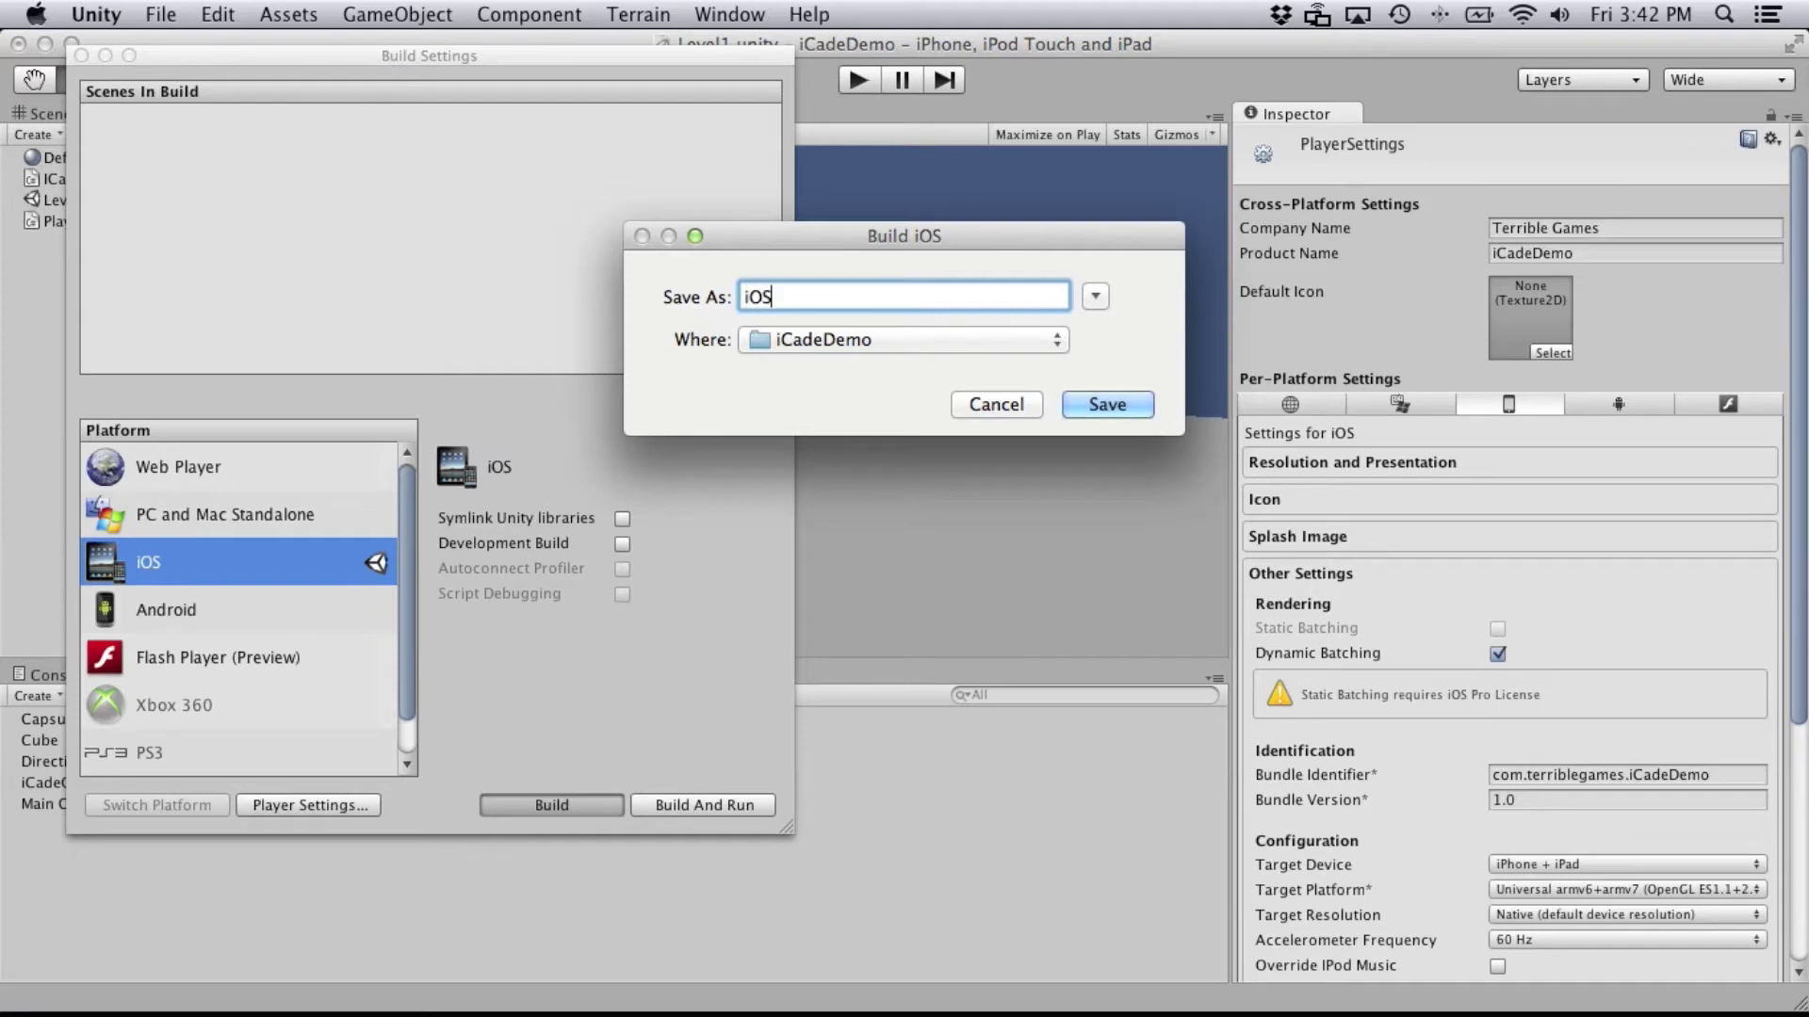
pyautogui.press('Return')
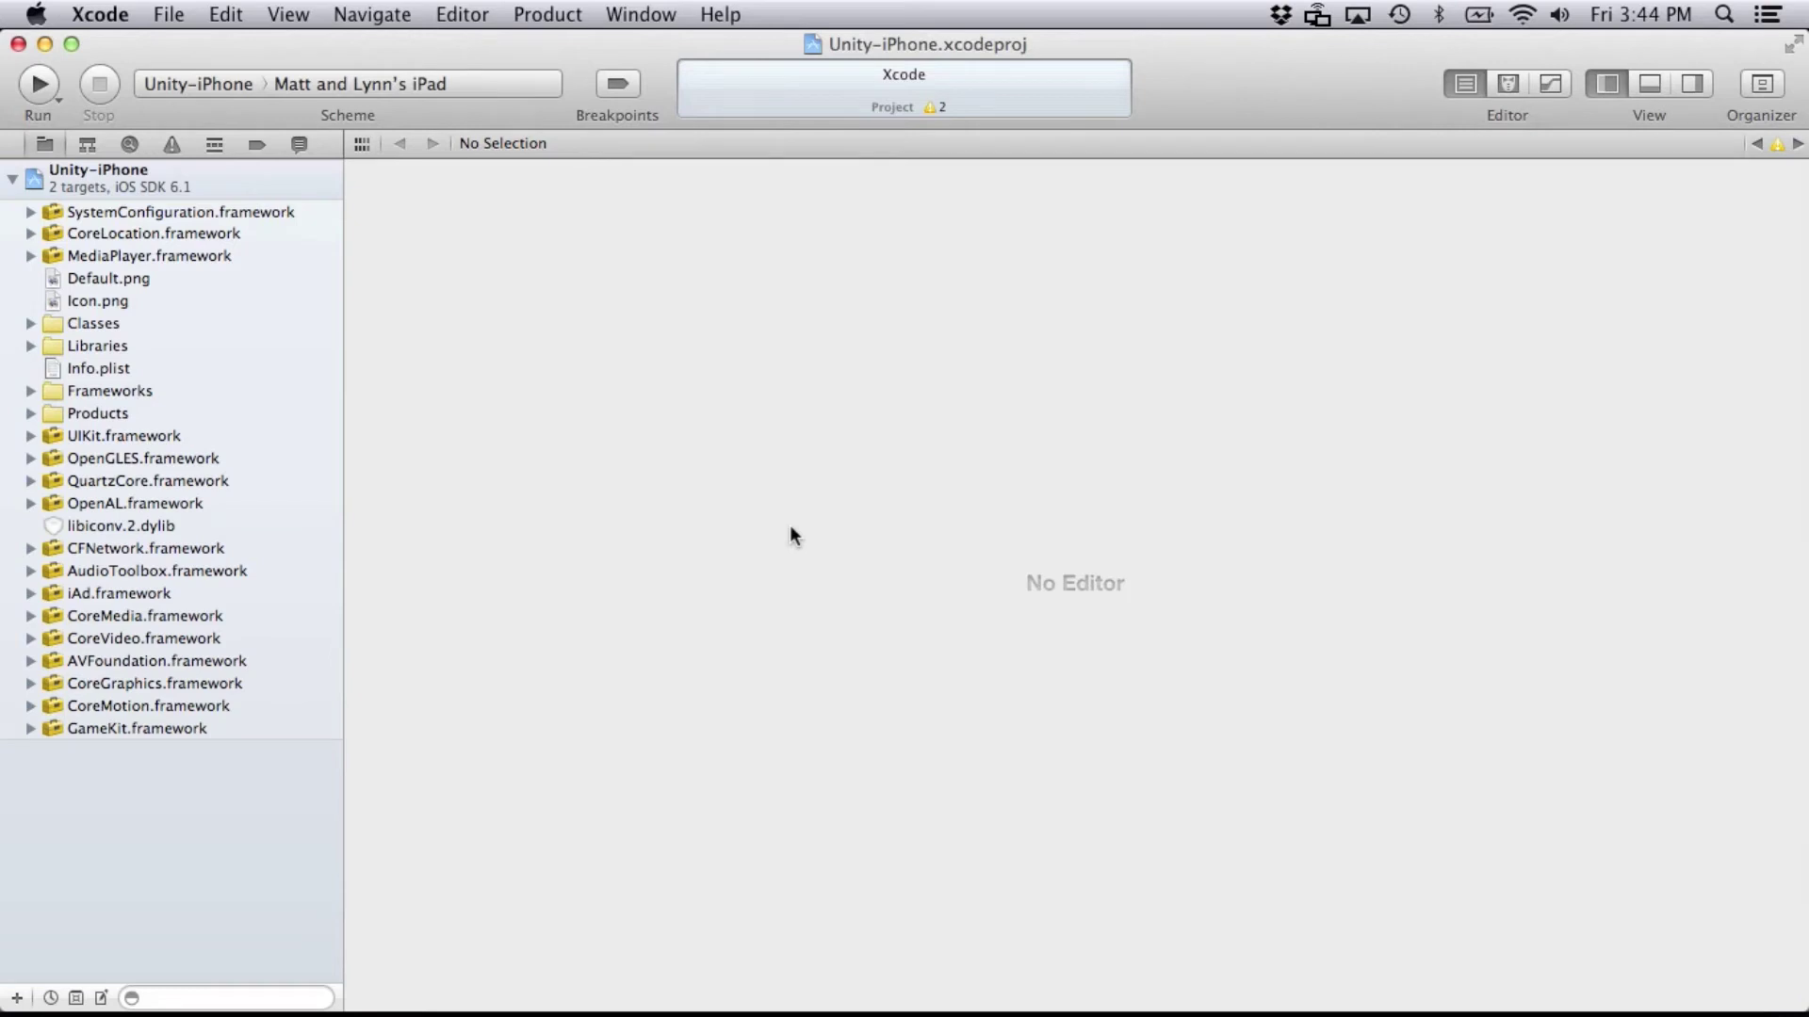
# Step: Copy iCadeReaderView.h/.m, iCadeState.h and iCadeUnityLink.h/.m from Finder into the Classes group
pyautogui.click(31, 323)
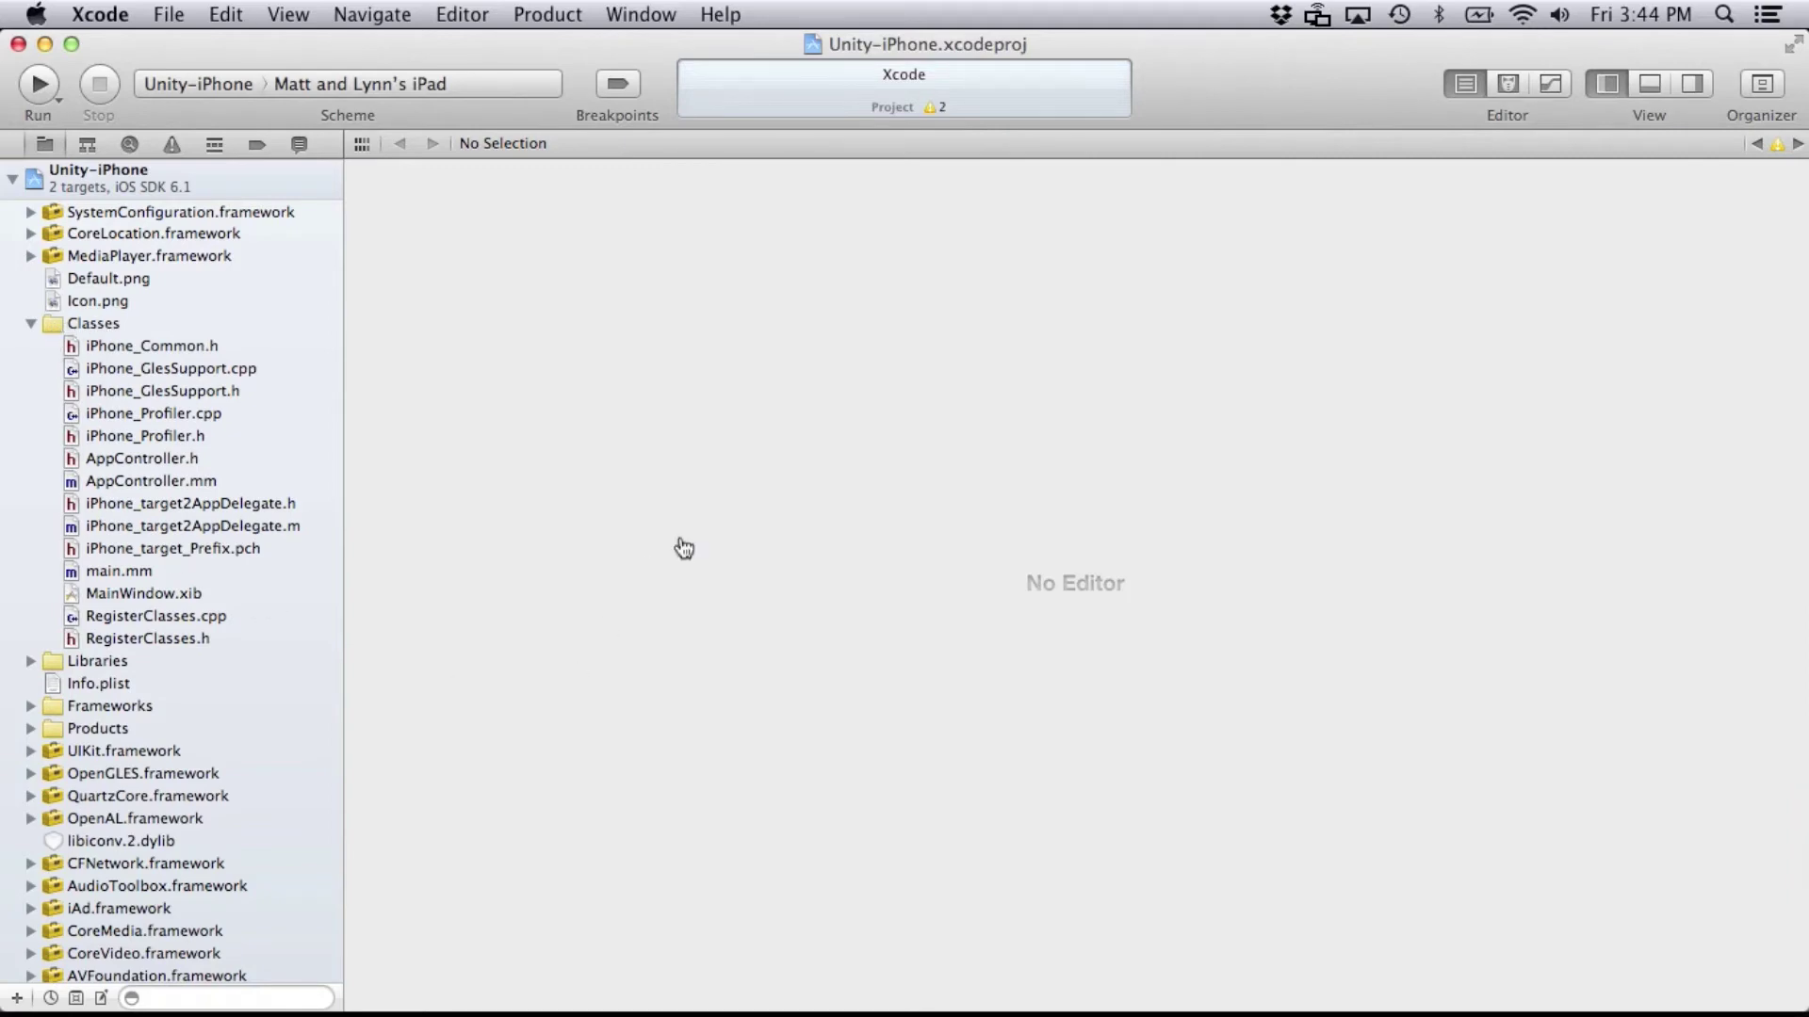
pyautogui.press('super+Tab')
pyautogui.press('super+Tab')
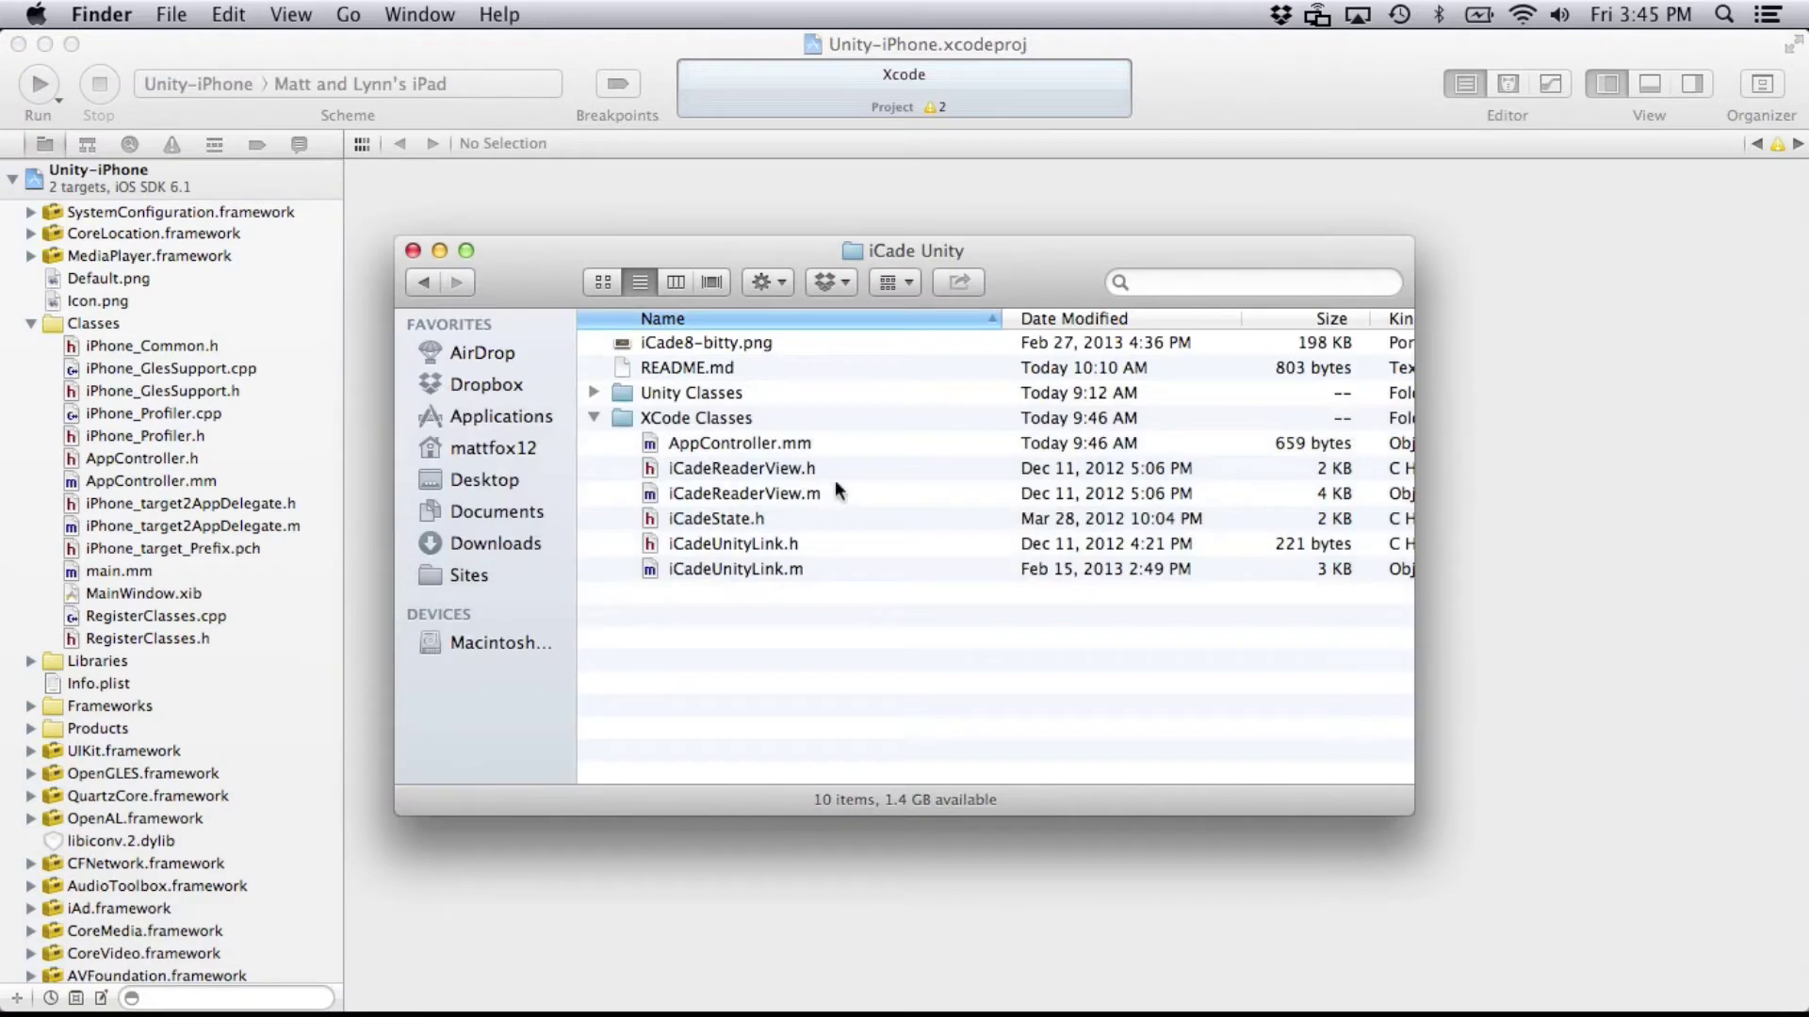
pyautogui.click(699, 565)
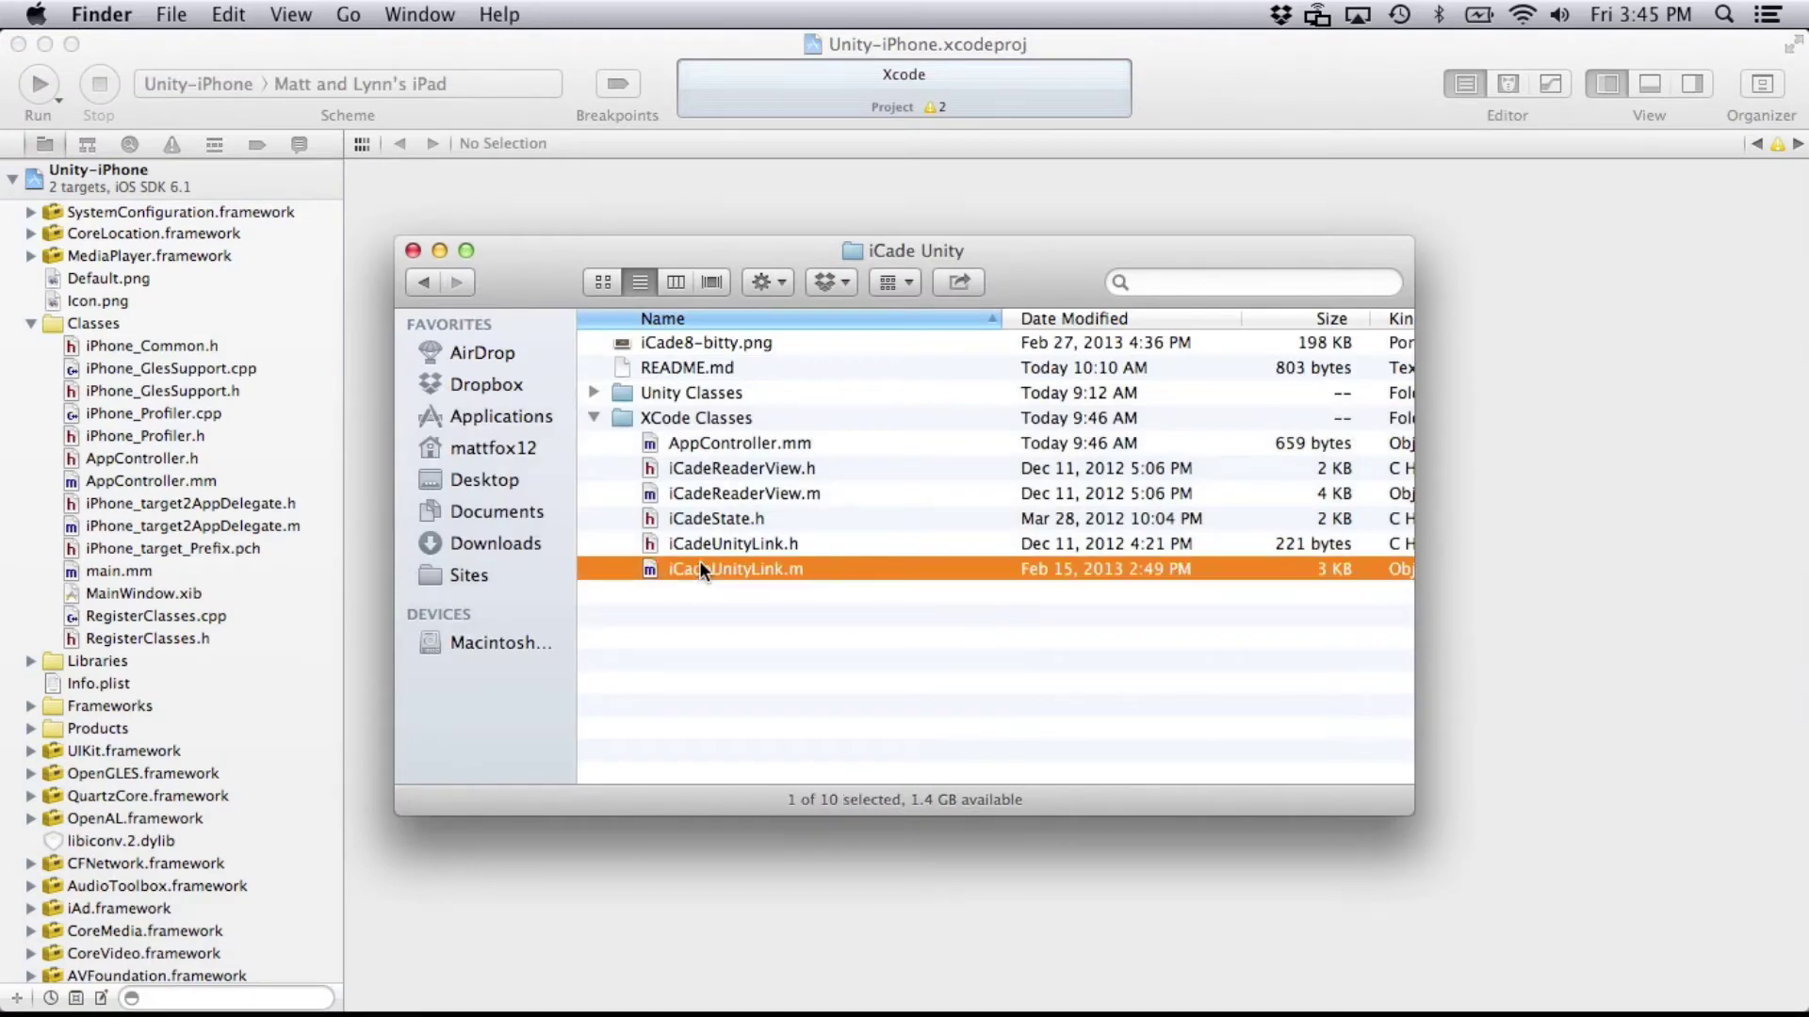
pyautogui.keyDown('shift'); pyautogui.click(702, 473); pyautogui.keyUp('shift')
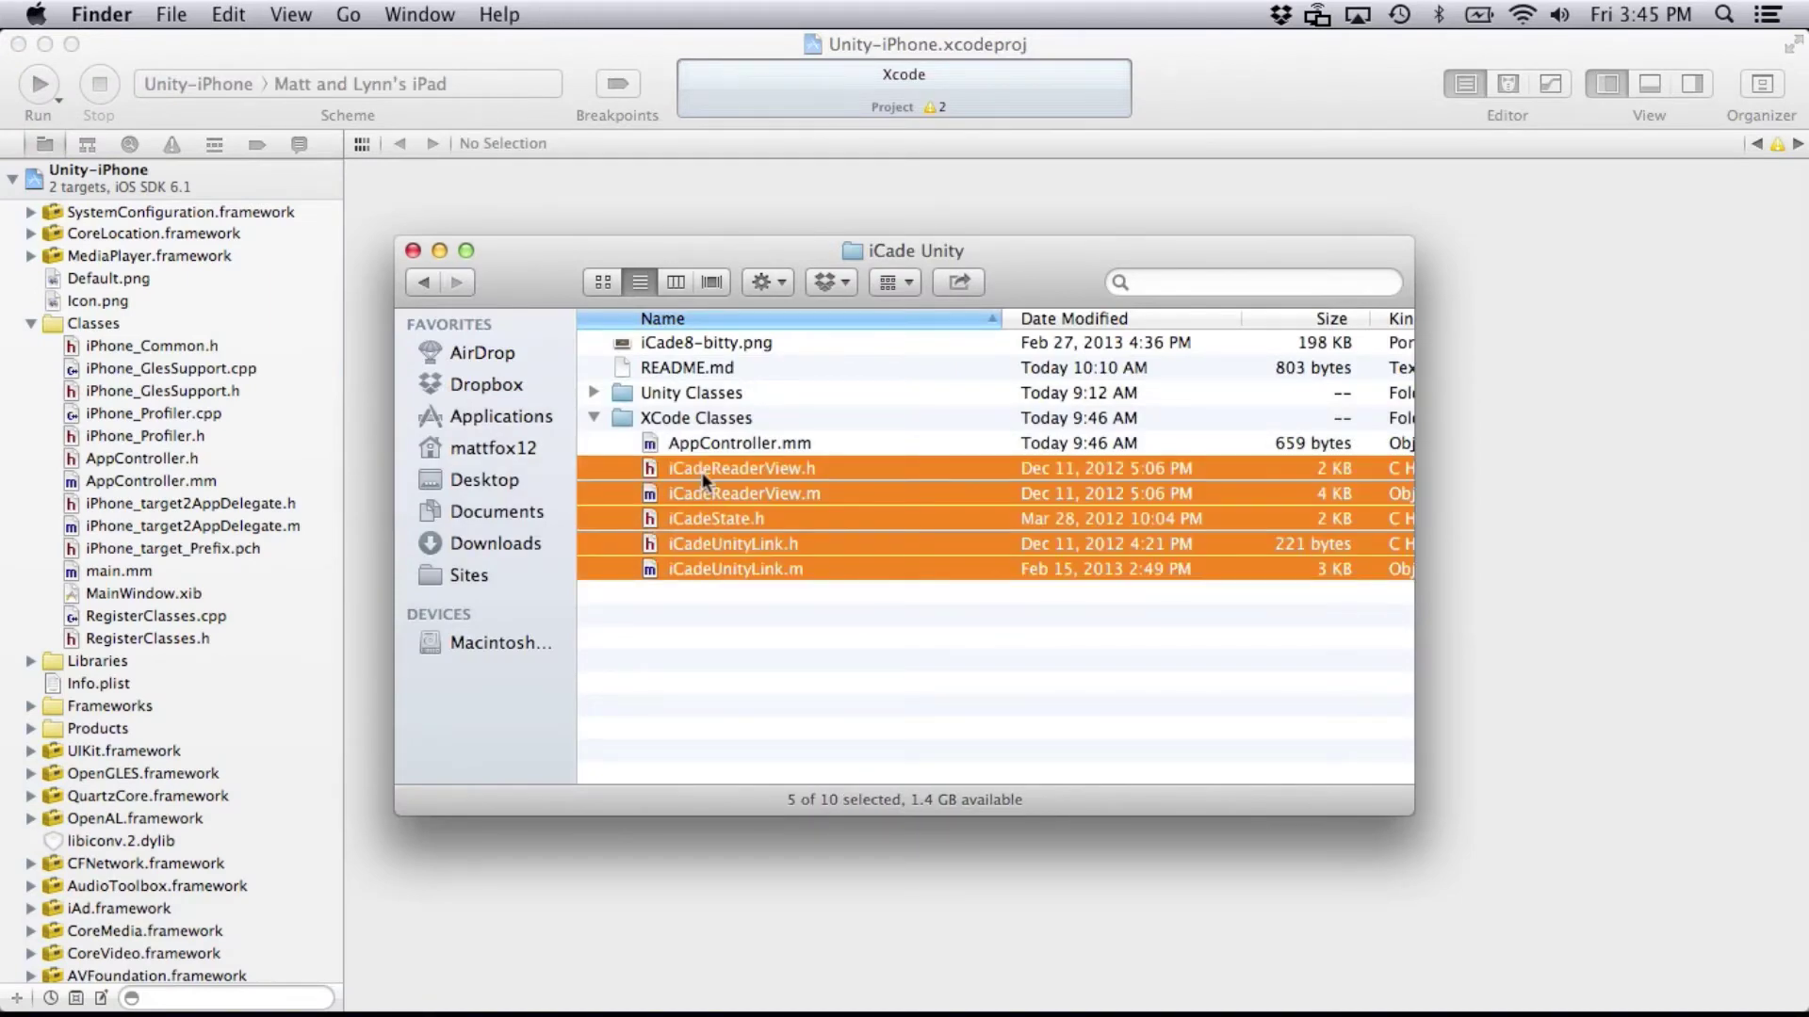
pyautogui.moveTo(650, 471); pyautogui.dragTo(128, 456)
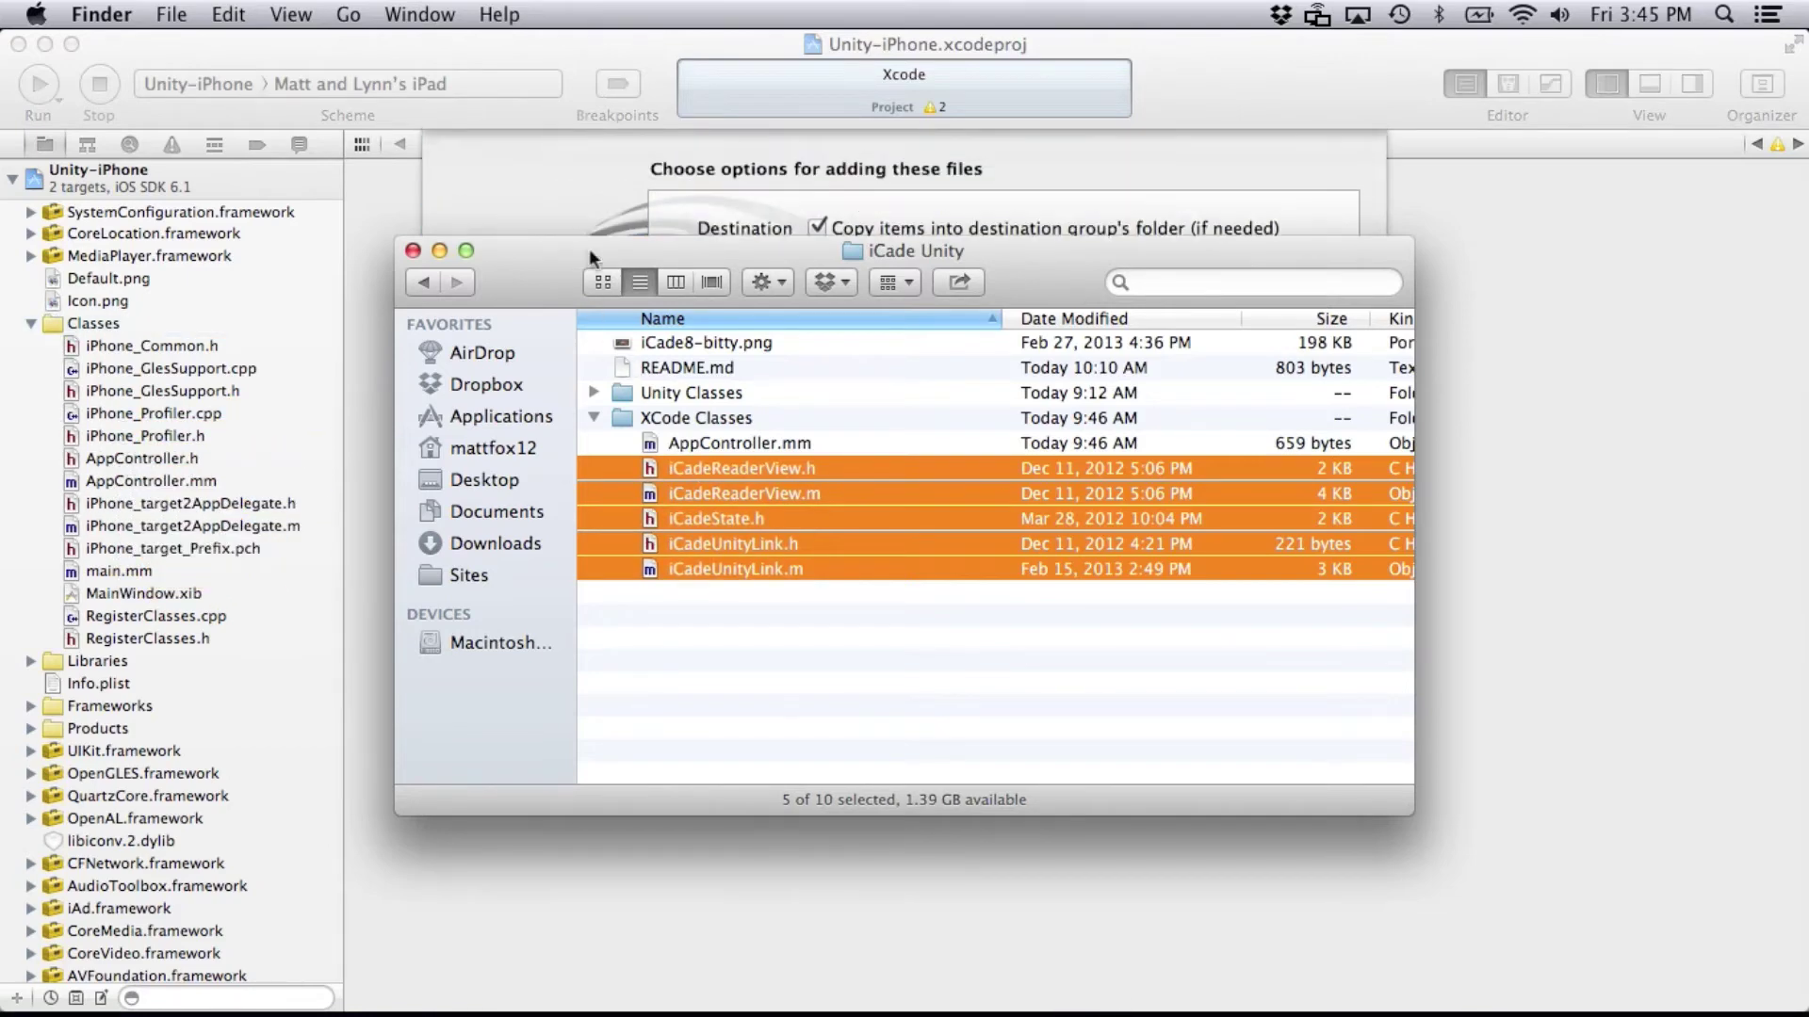
pyautogui.click(578, 192)
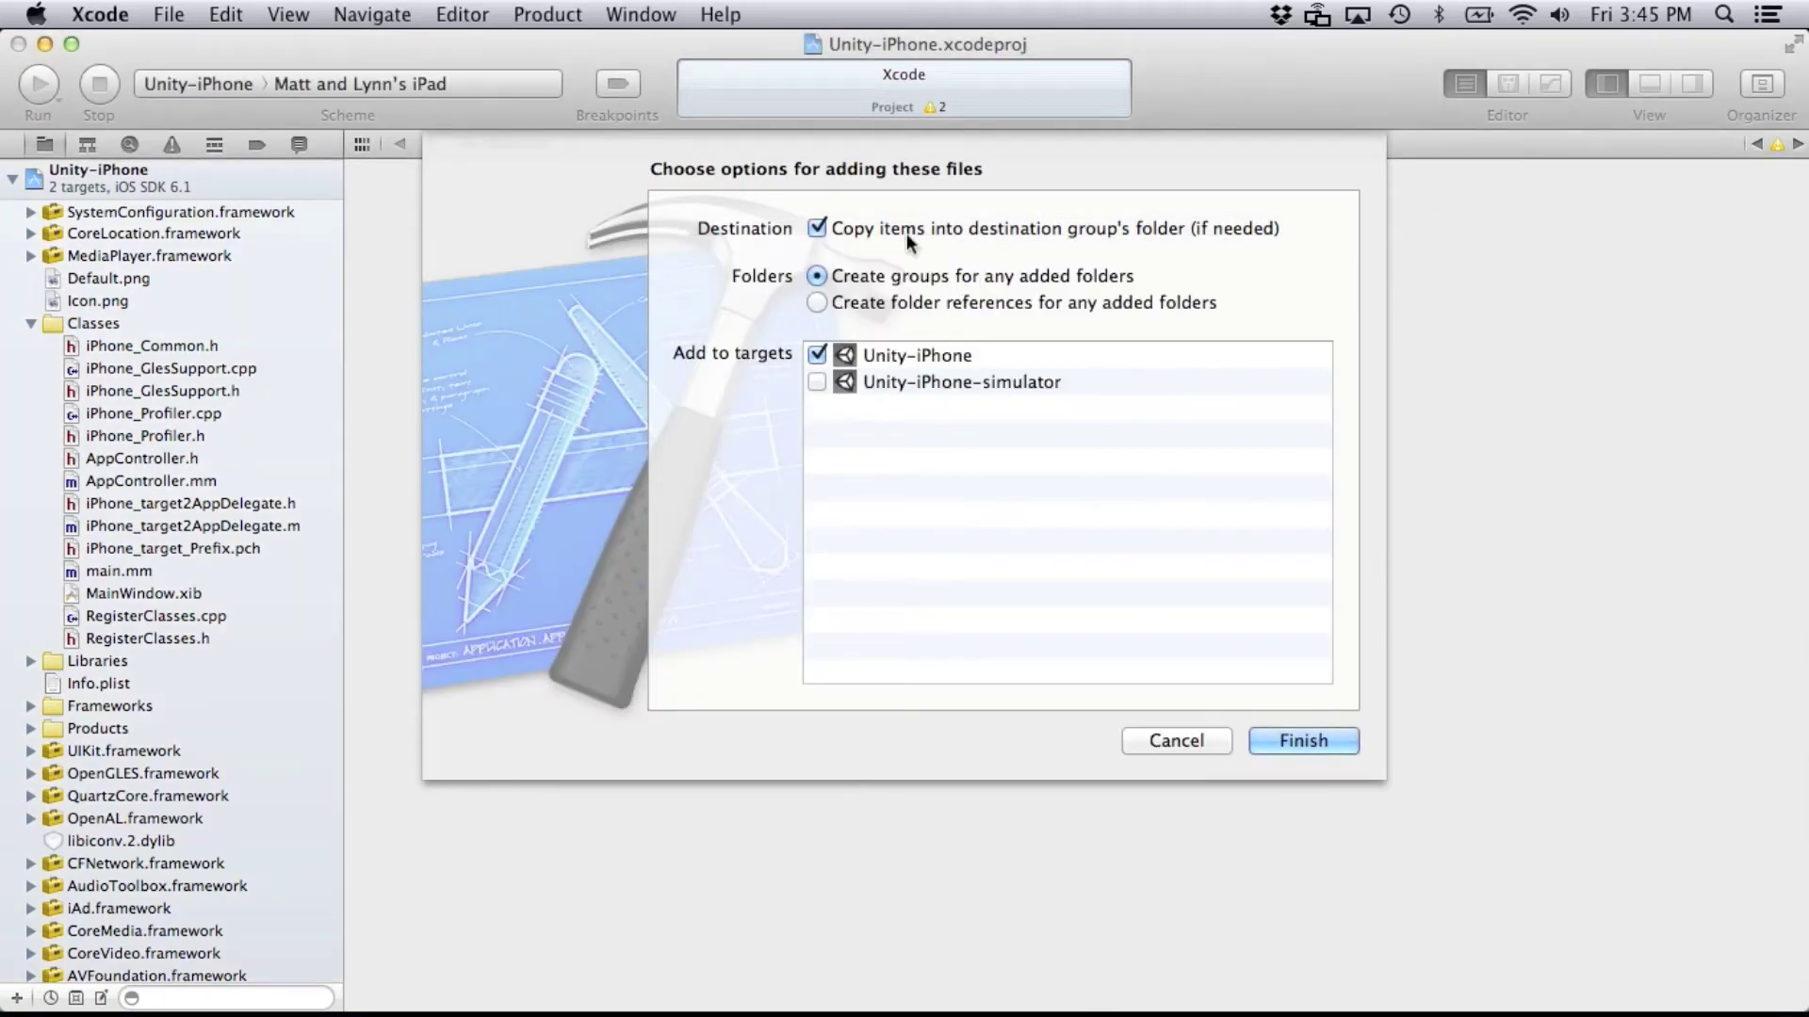
pyautogui.click(1285, 737)
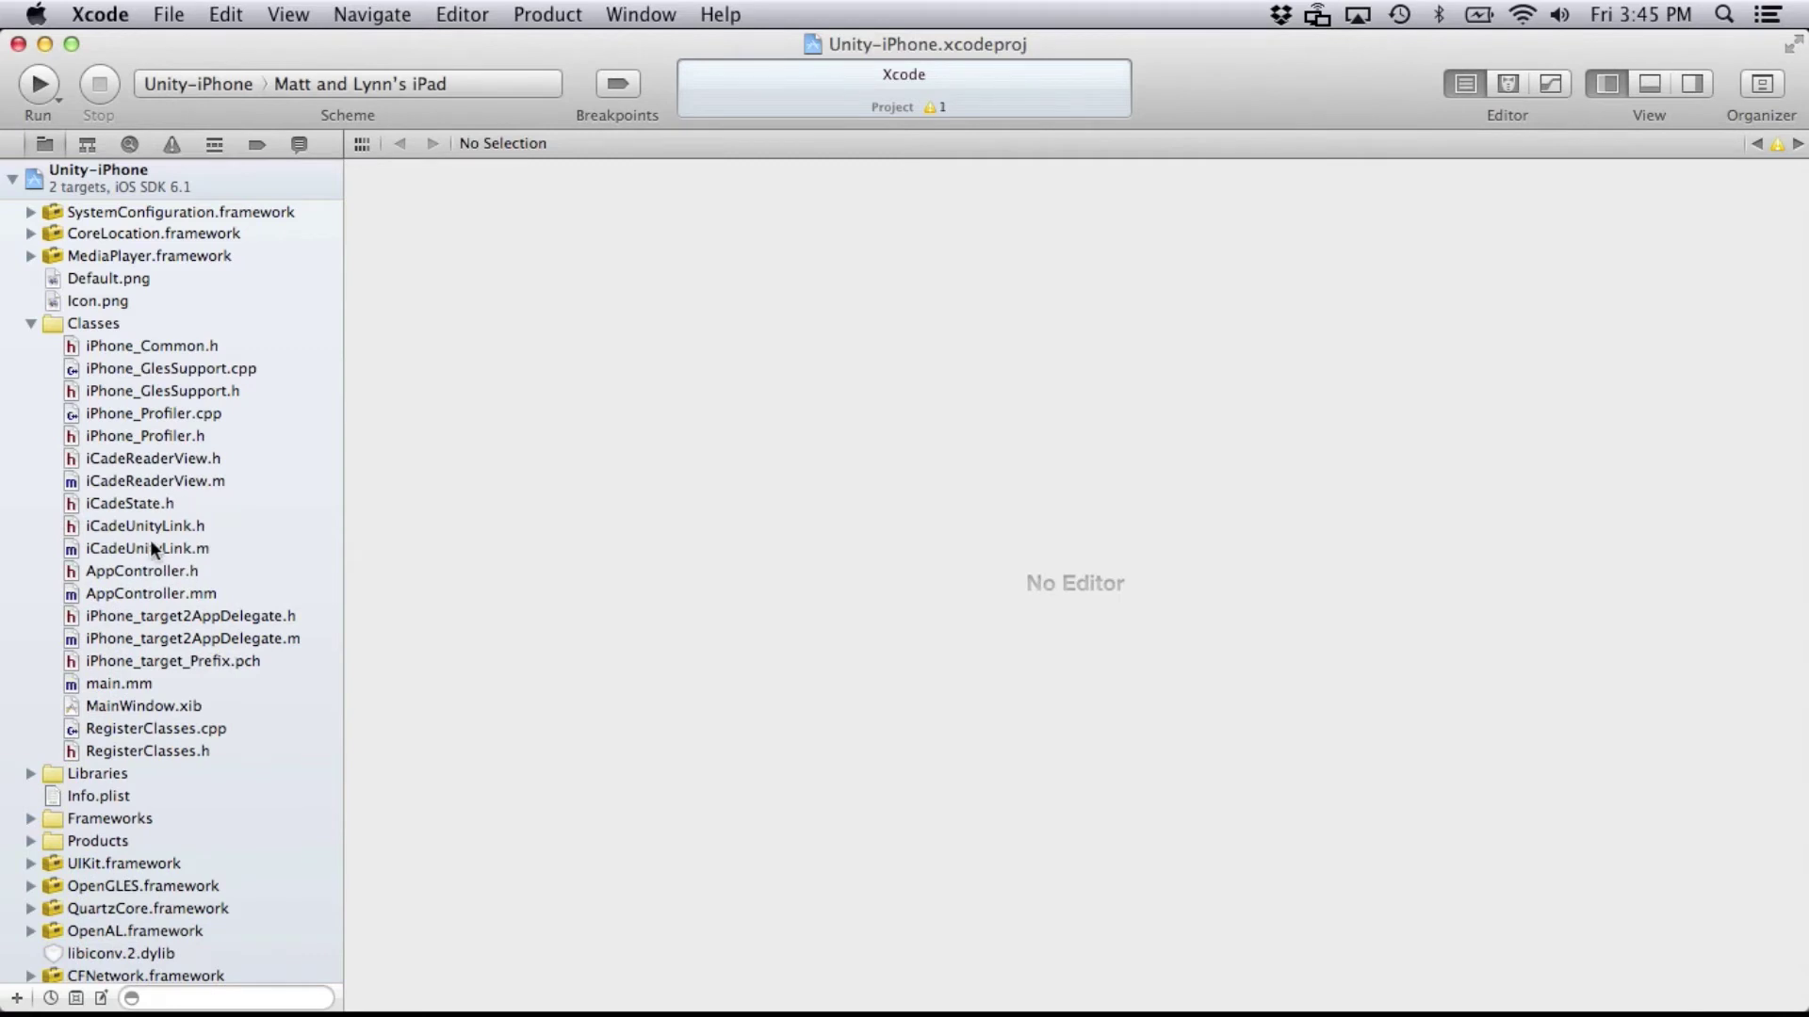
# Step: Open the project's AppController.mm and the iCade AppController.mm snippet side by side
pyautogui.click(128, 591)
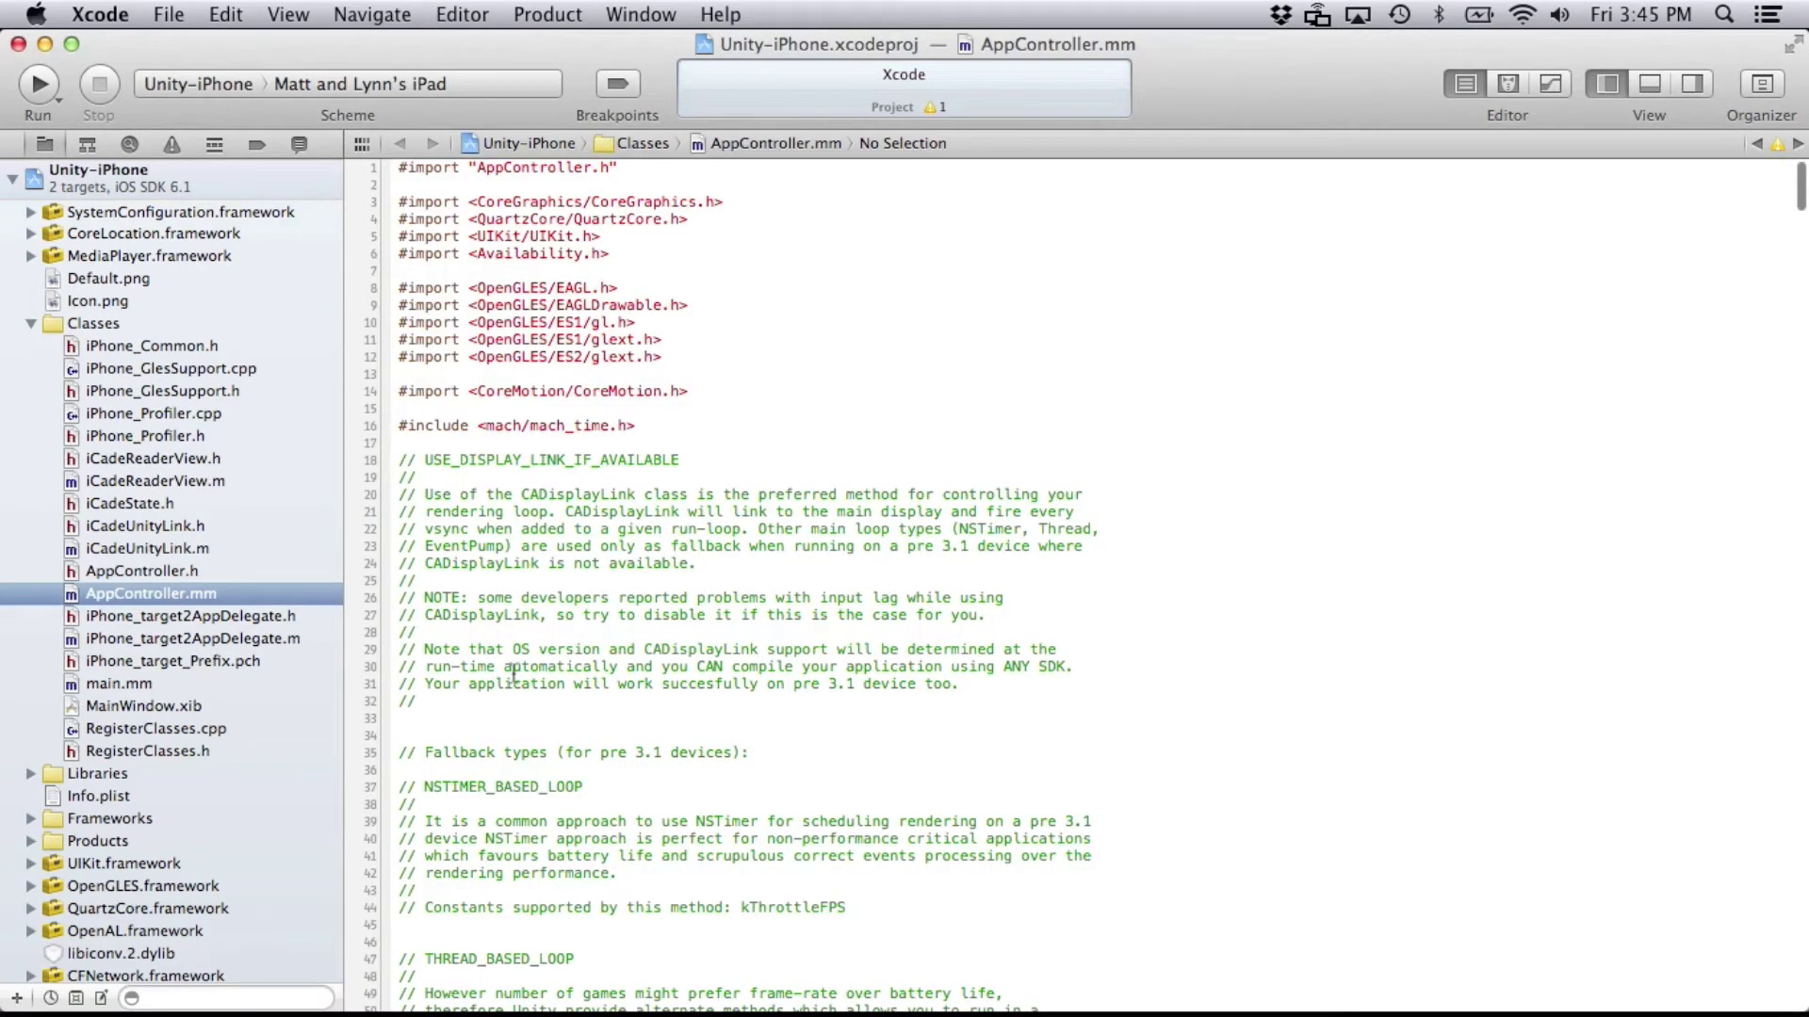
pyautogui.press('super+Tab')
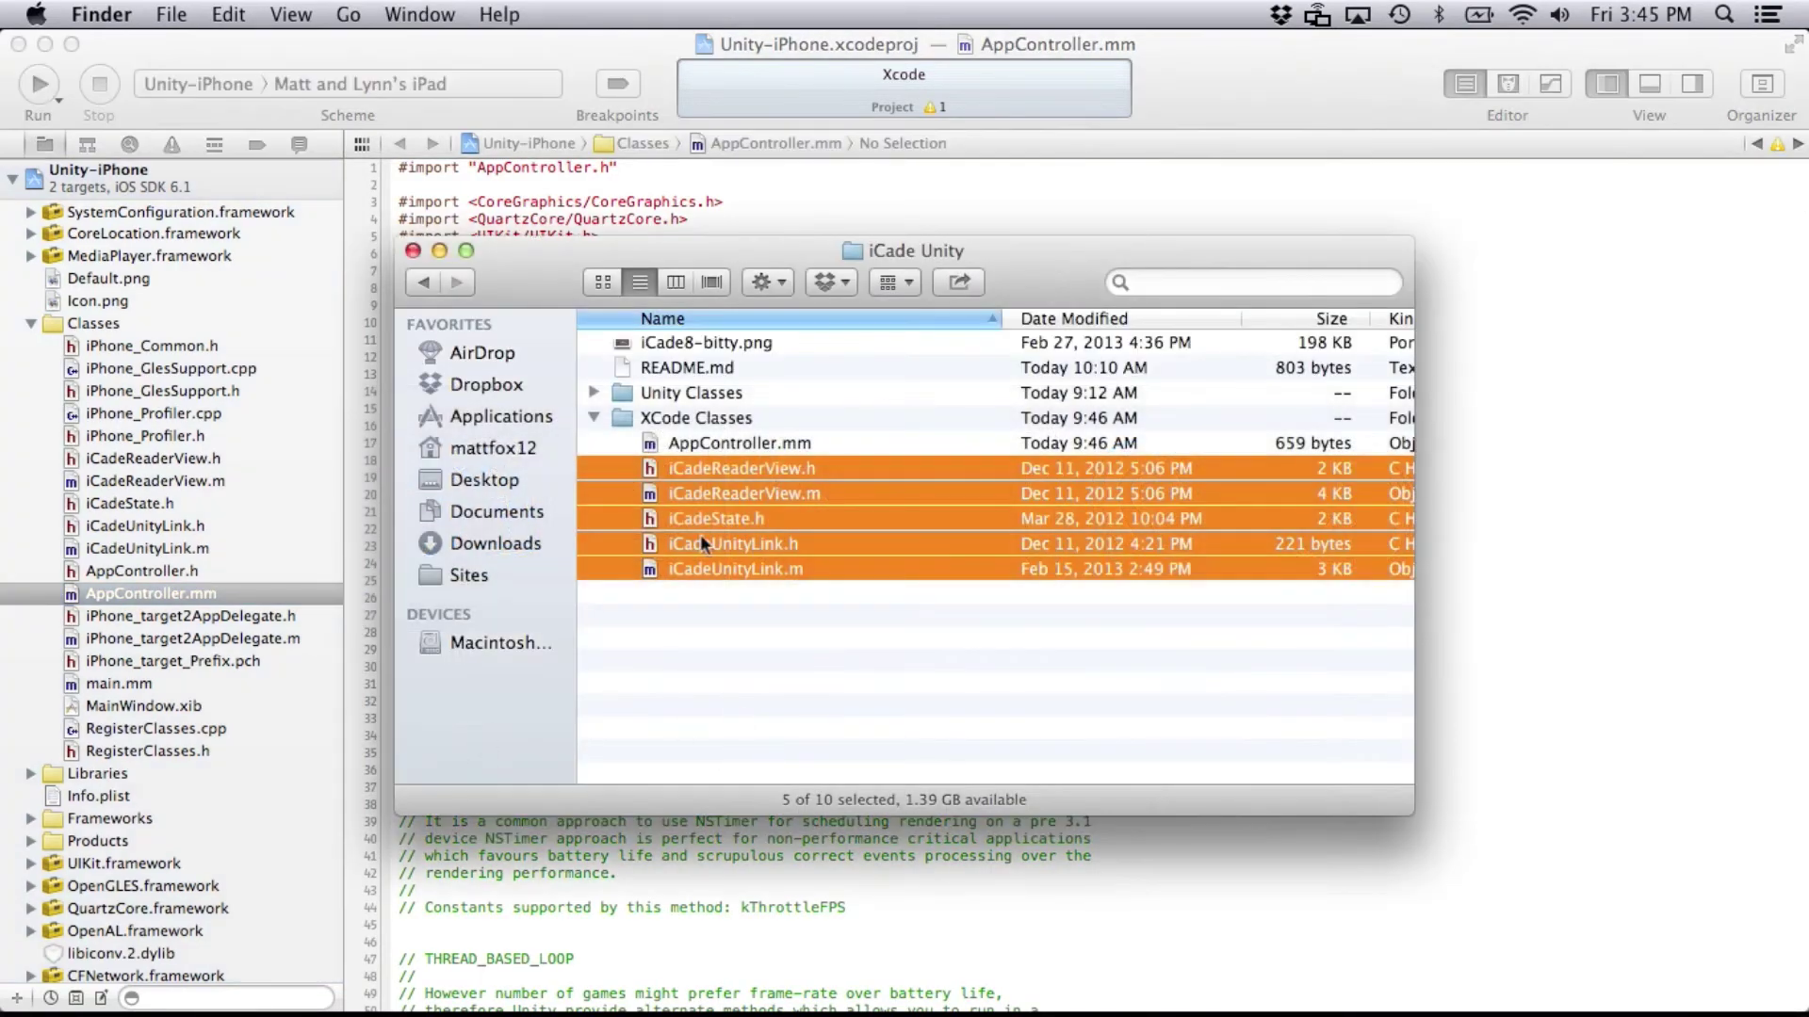
pyautogui.click(698, 441)
pyautogui.moveTo(554, 271); pyautogui.dragTo(989, 231)
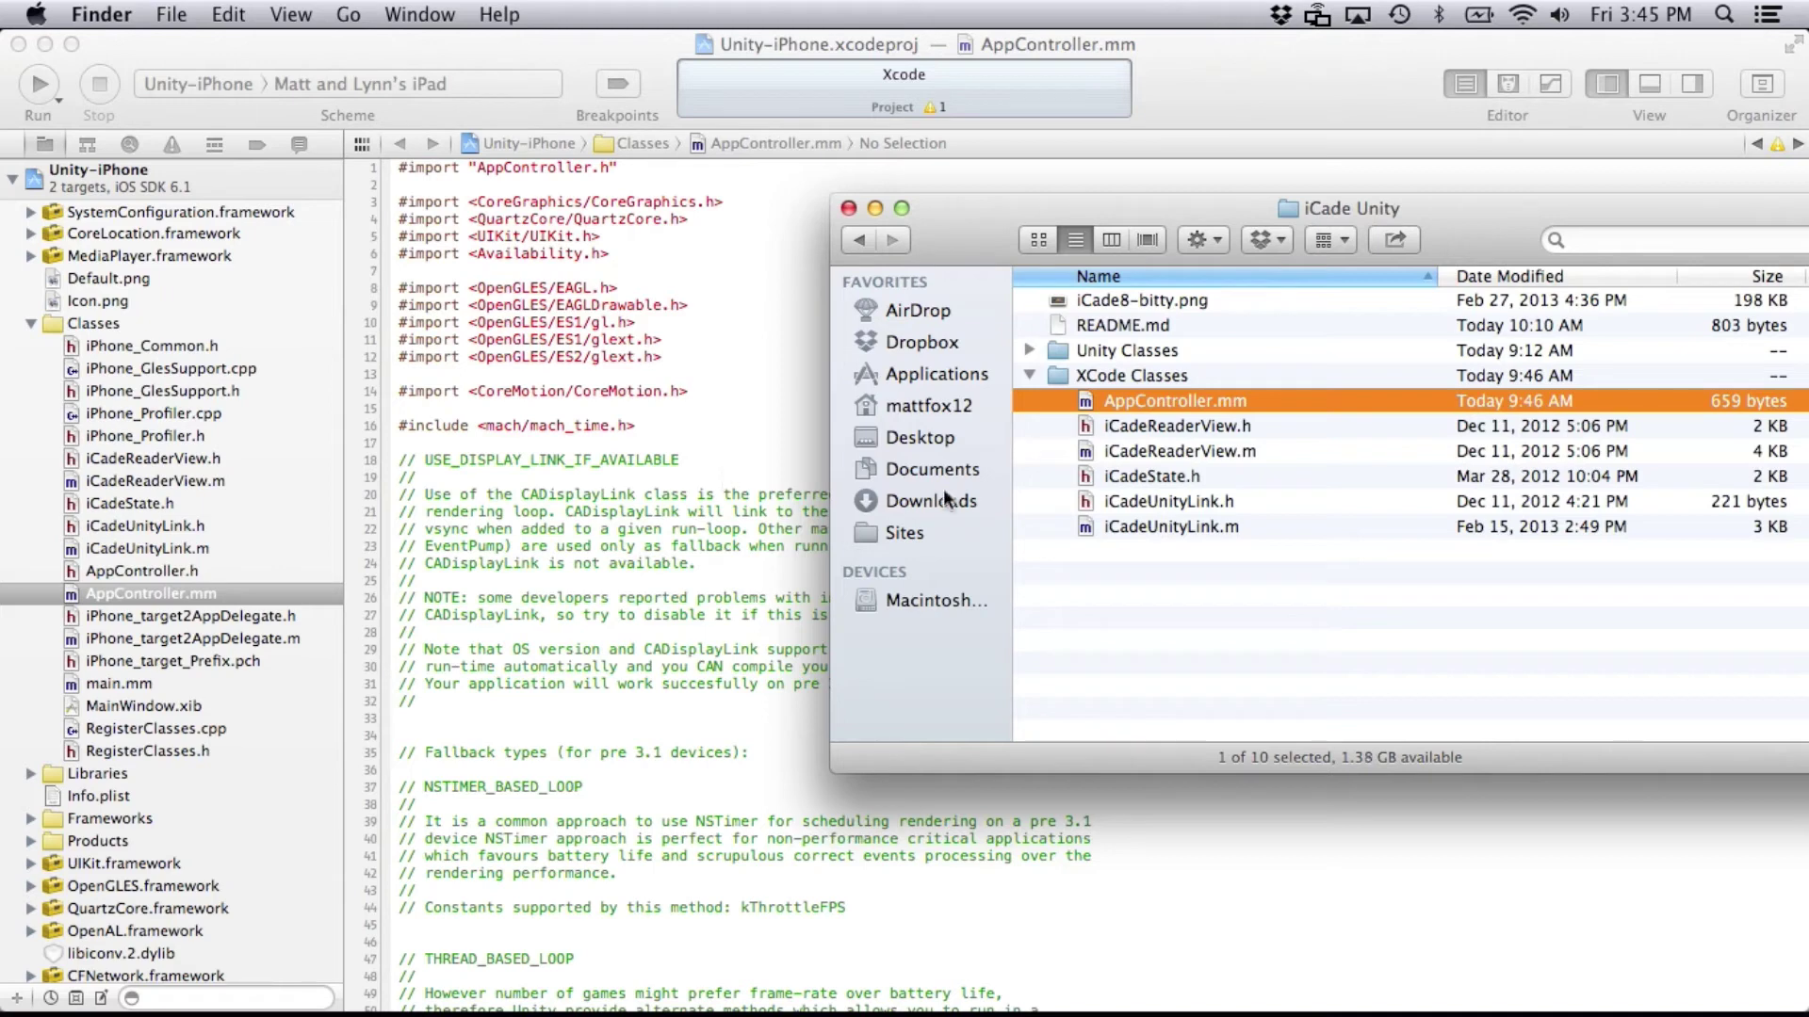
pyautogui.doubleClick(1090, 409)
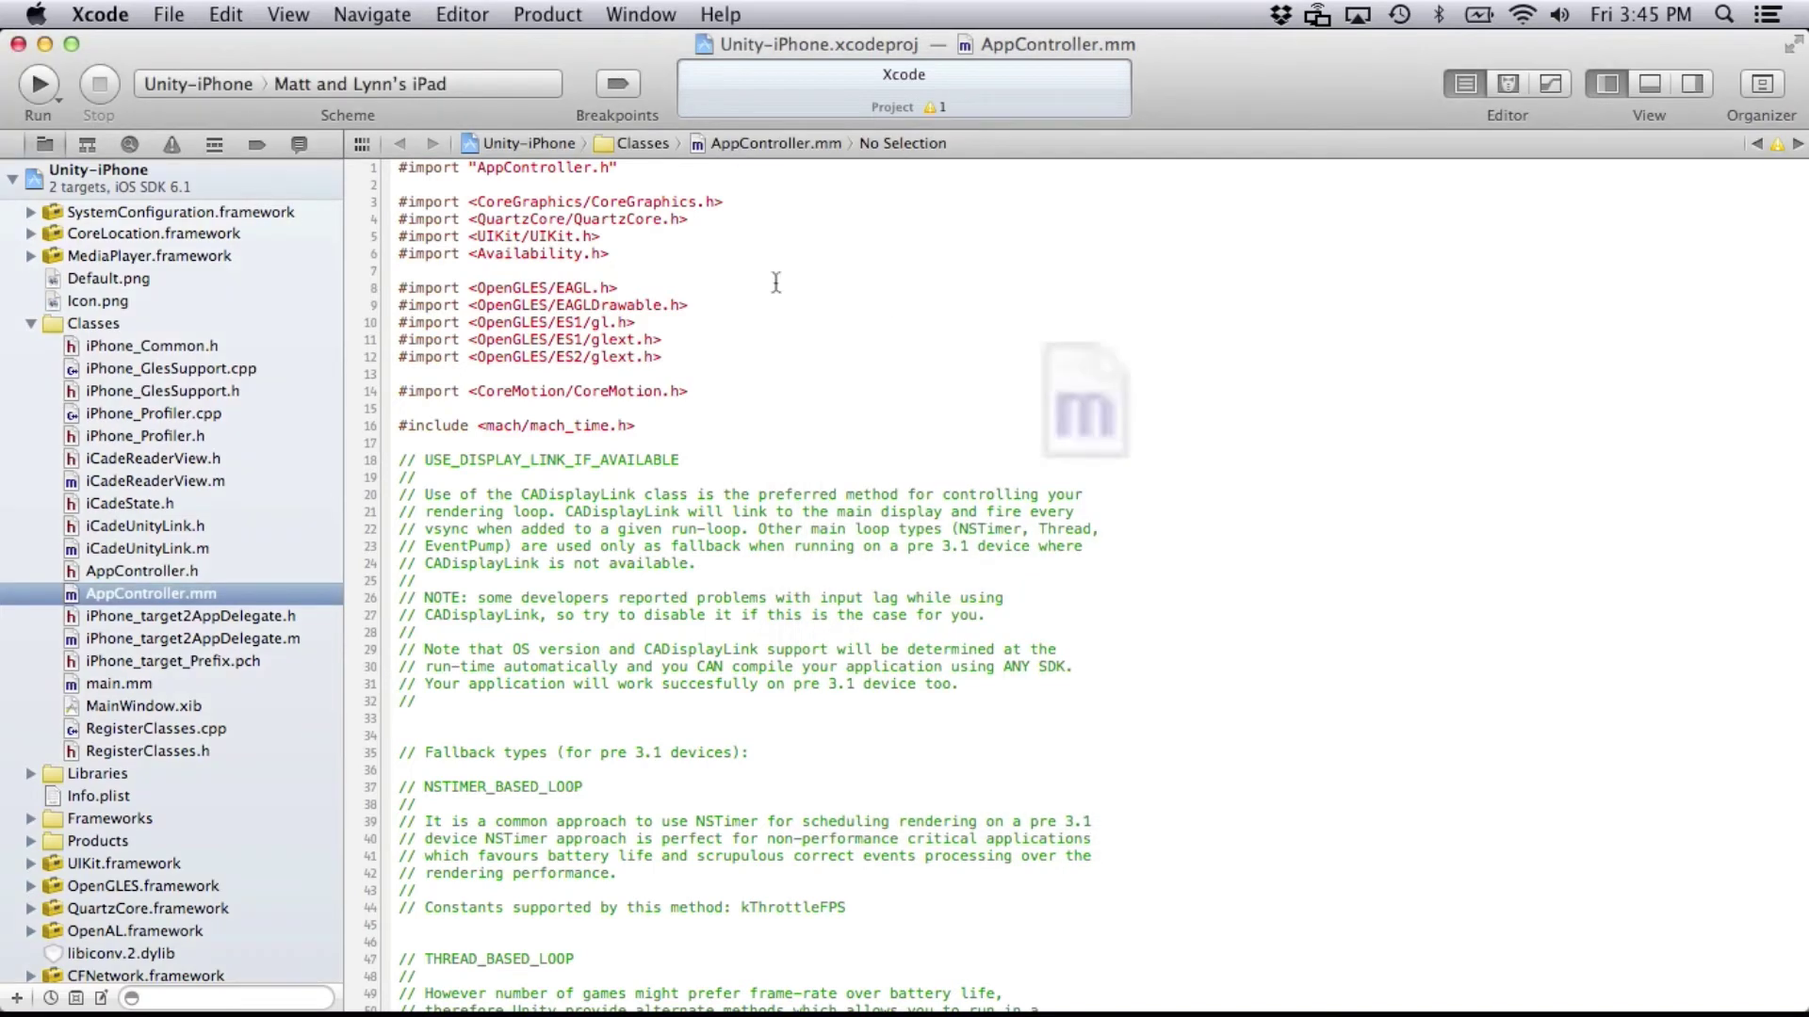
pyautogui.moveTo(603, 44); pyautogui.dragTo(1630, 96)
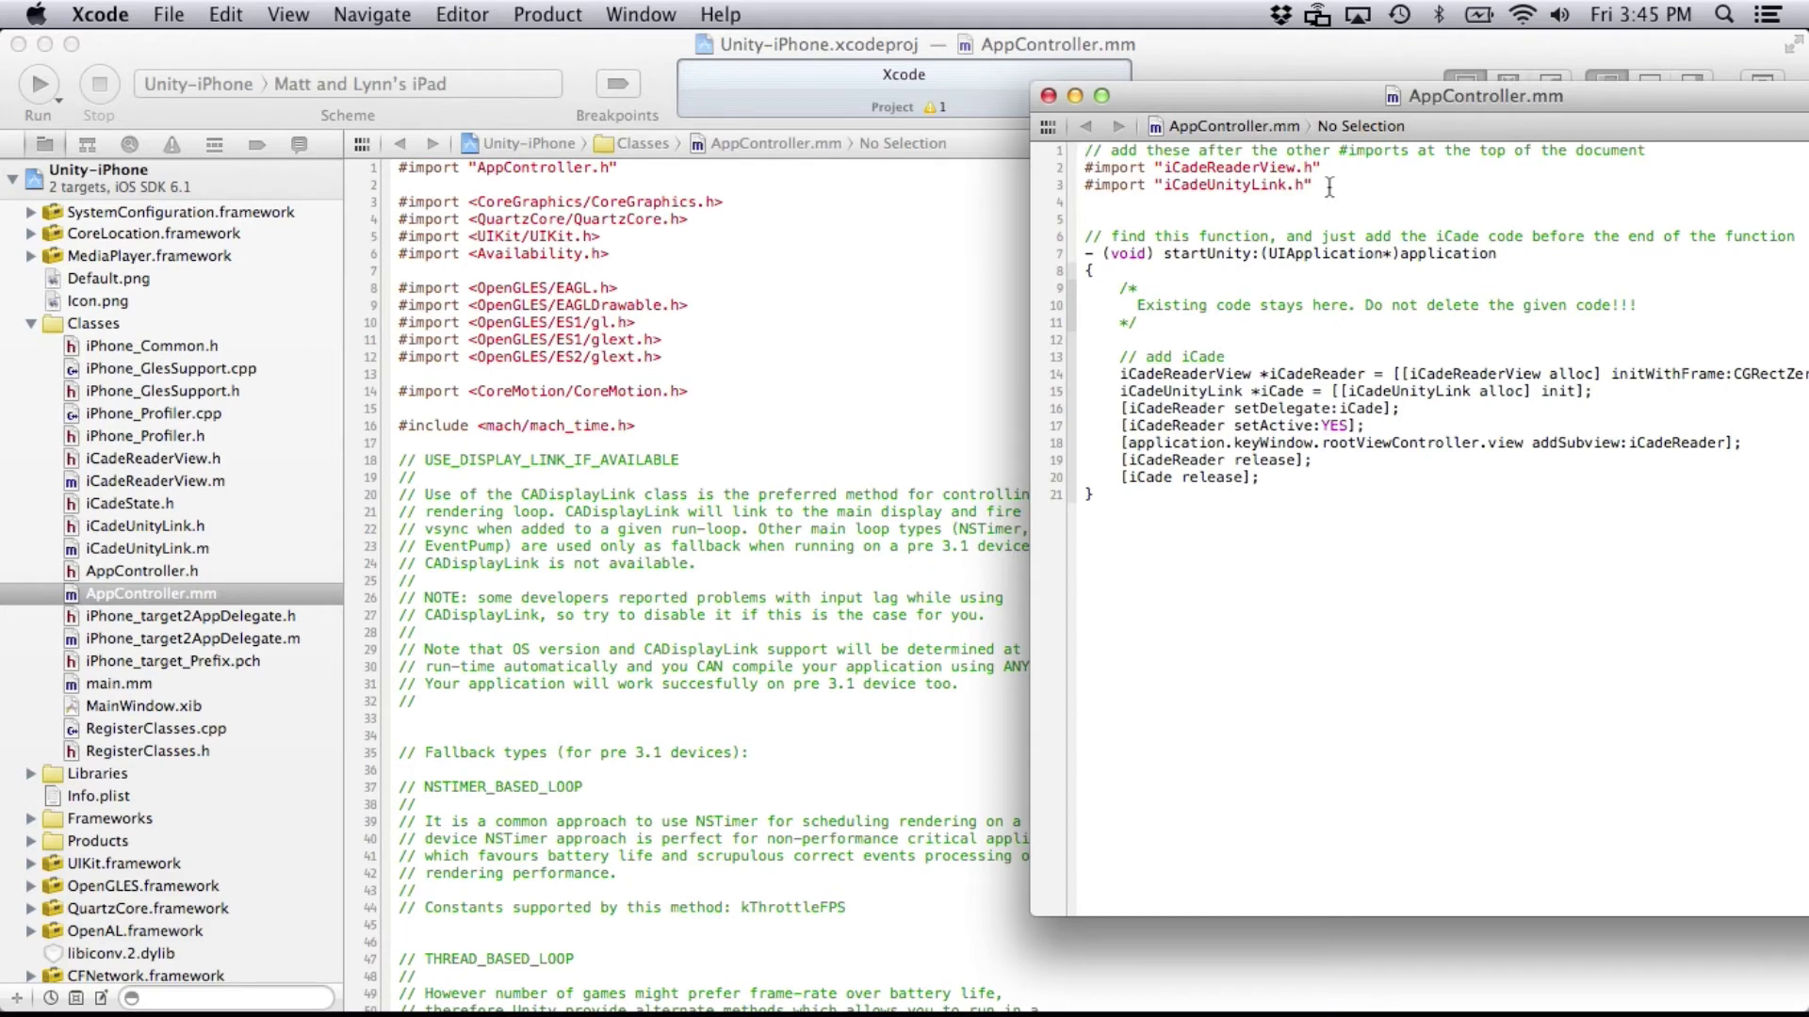
# Step: Copy the two iCade #import lines into AppController.mm below the existing includes
pyautogui.moveTo(1328, 186); pyautogui.dragTo(1668, 155)
pyautogui.press('super+c')
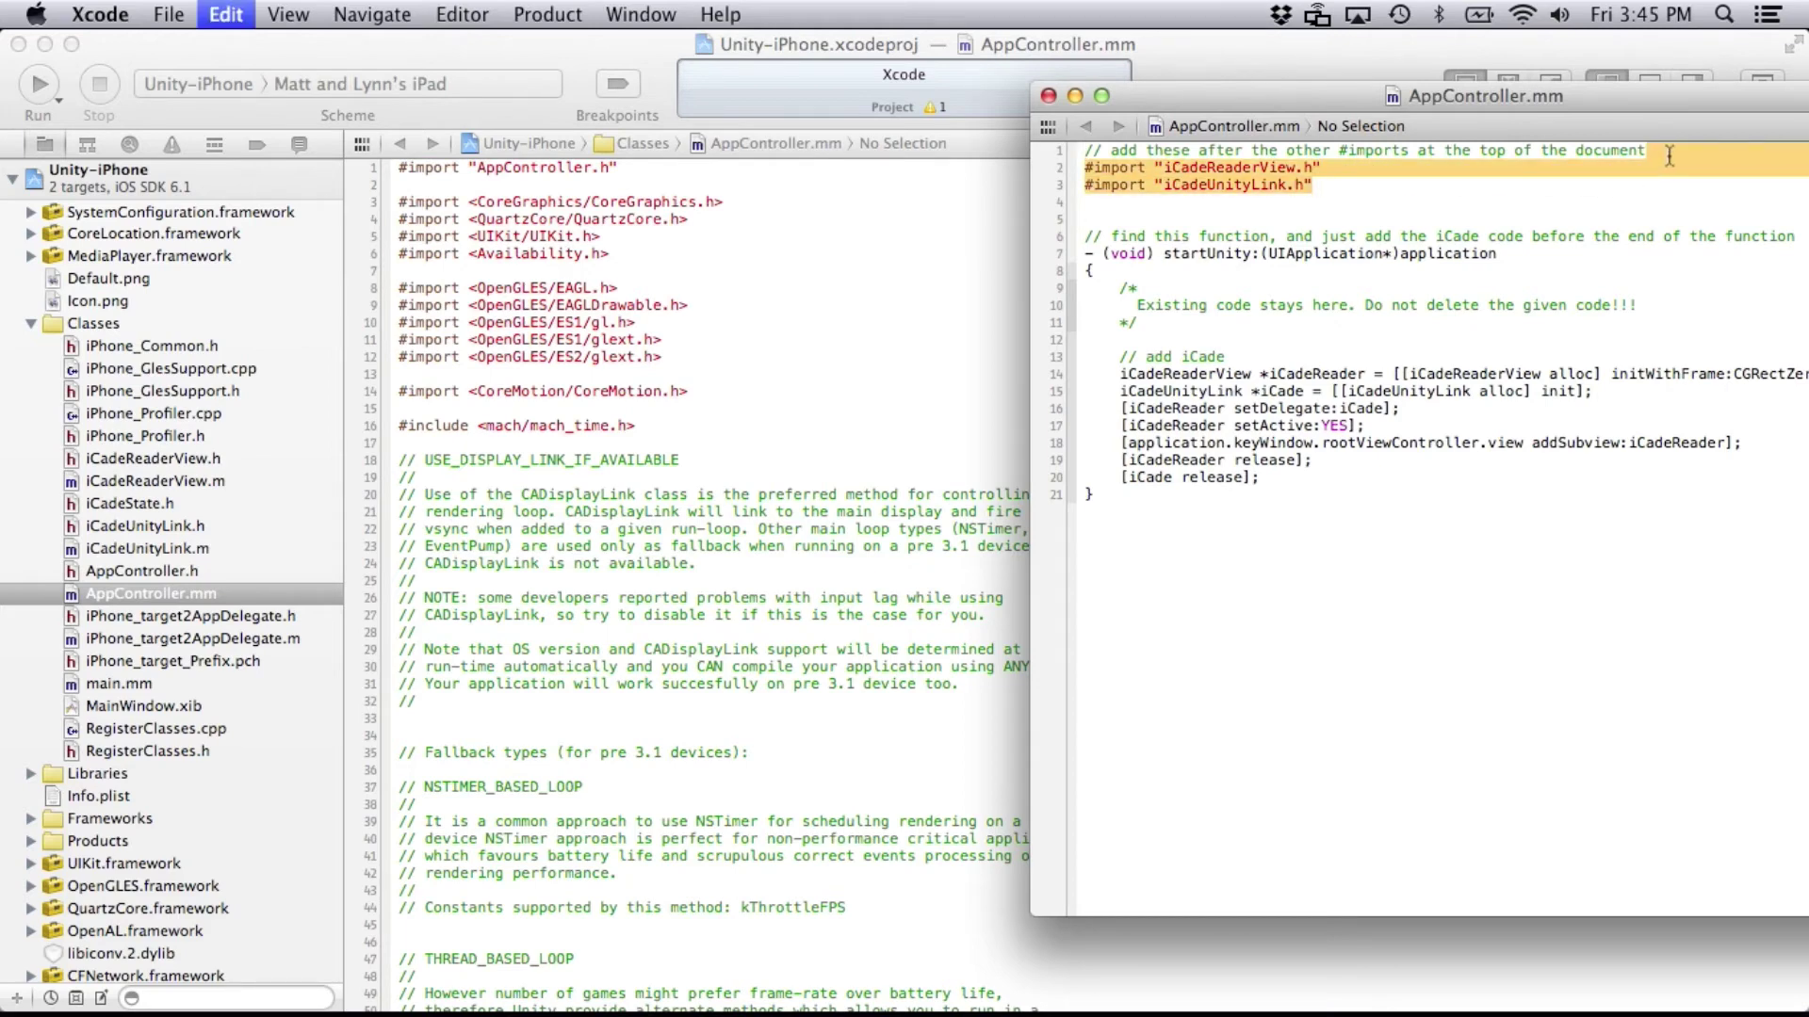
pyautogui.click(664, 410)
pyautogui.scroll(2, 661, 426)
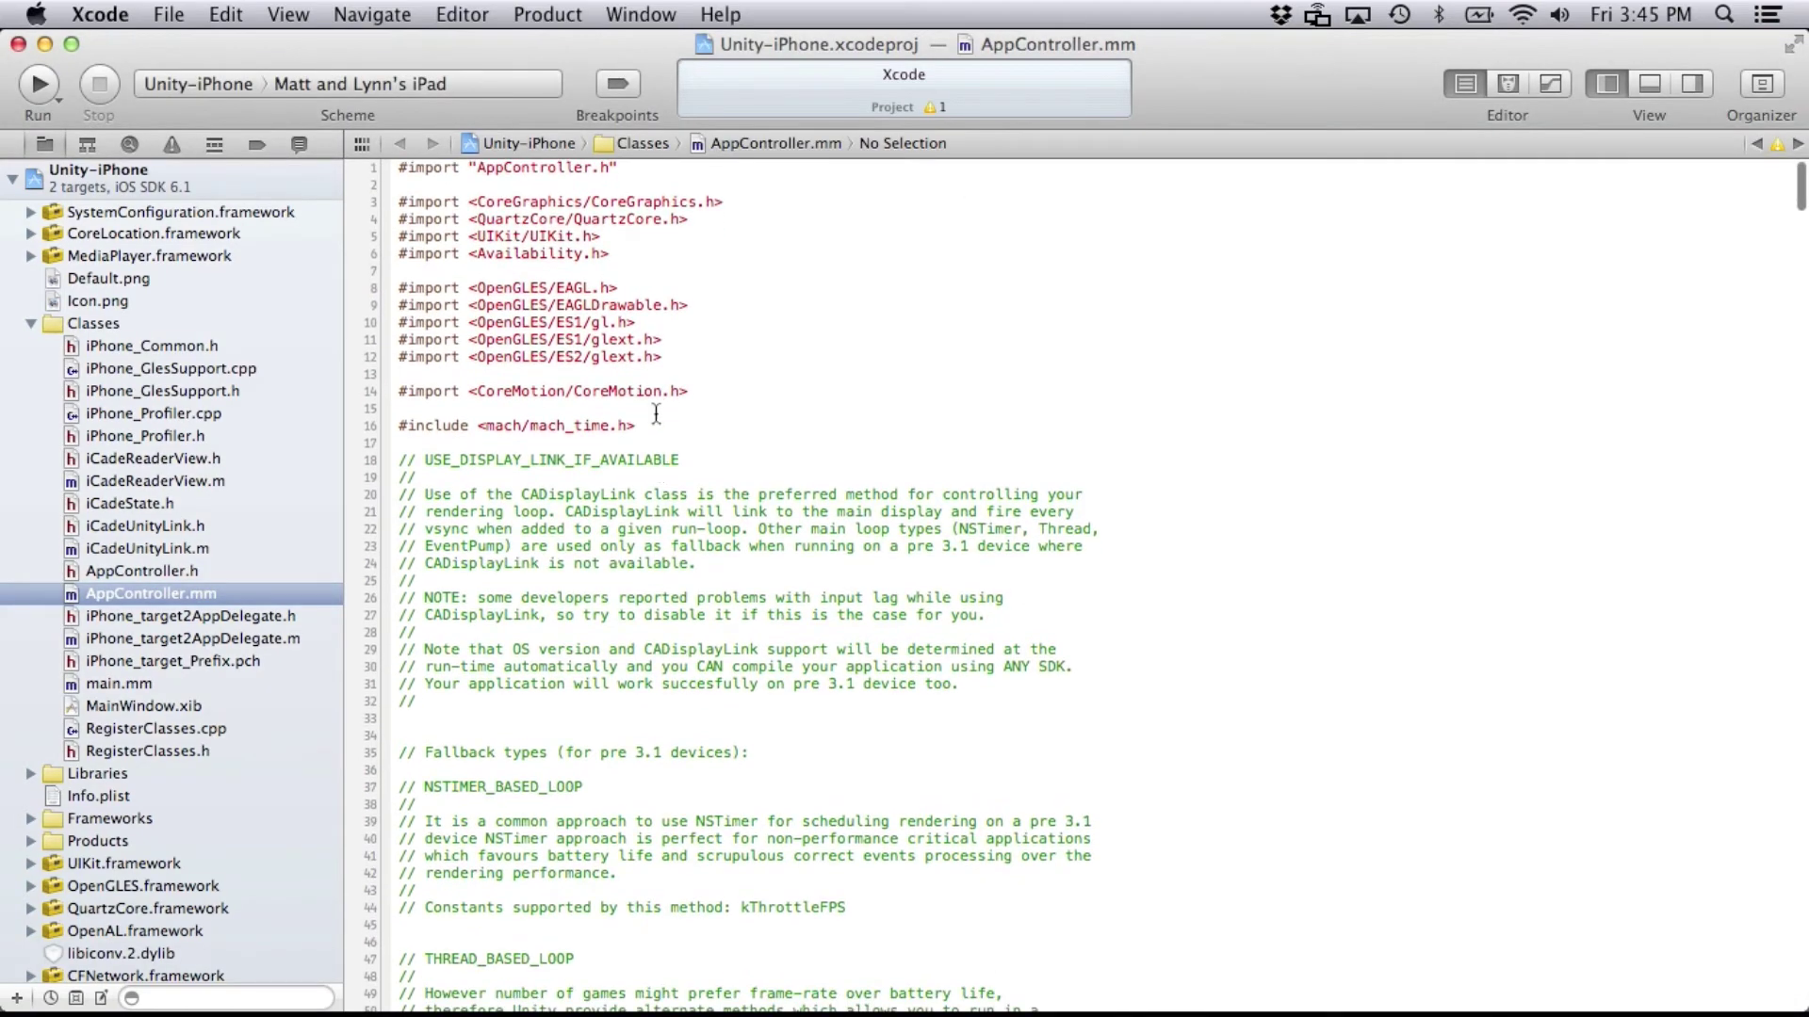
pyautogui.press('super+v')
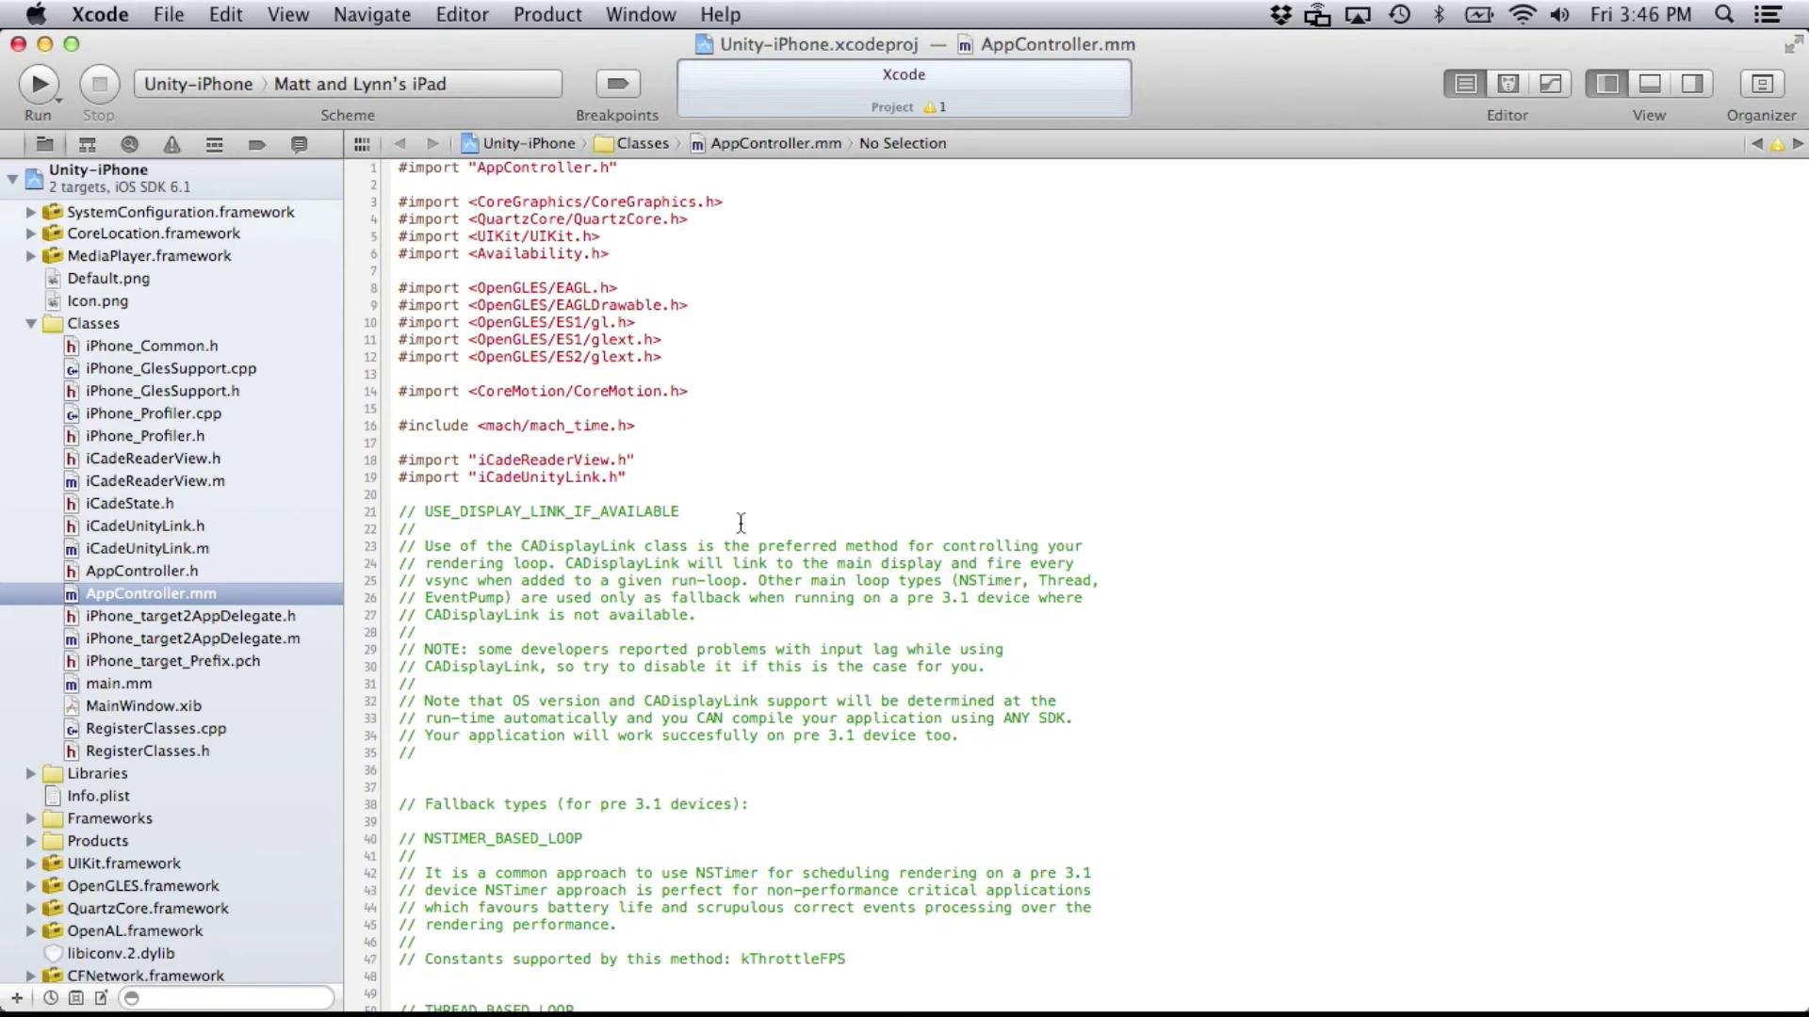
# Step: Copy the 'add iCade' block from the iCade snippet and close the snippet window
pyautogui.click(640, 14)
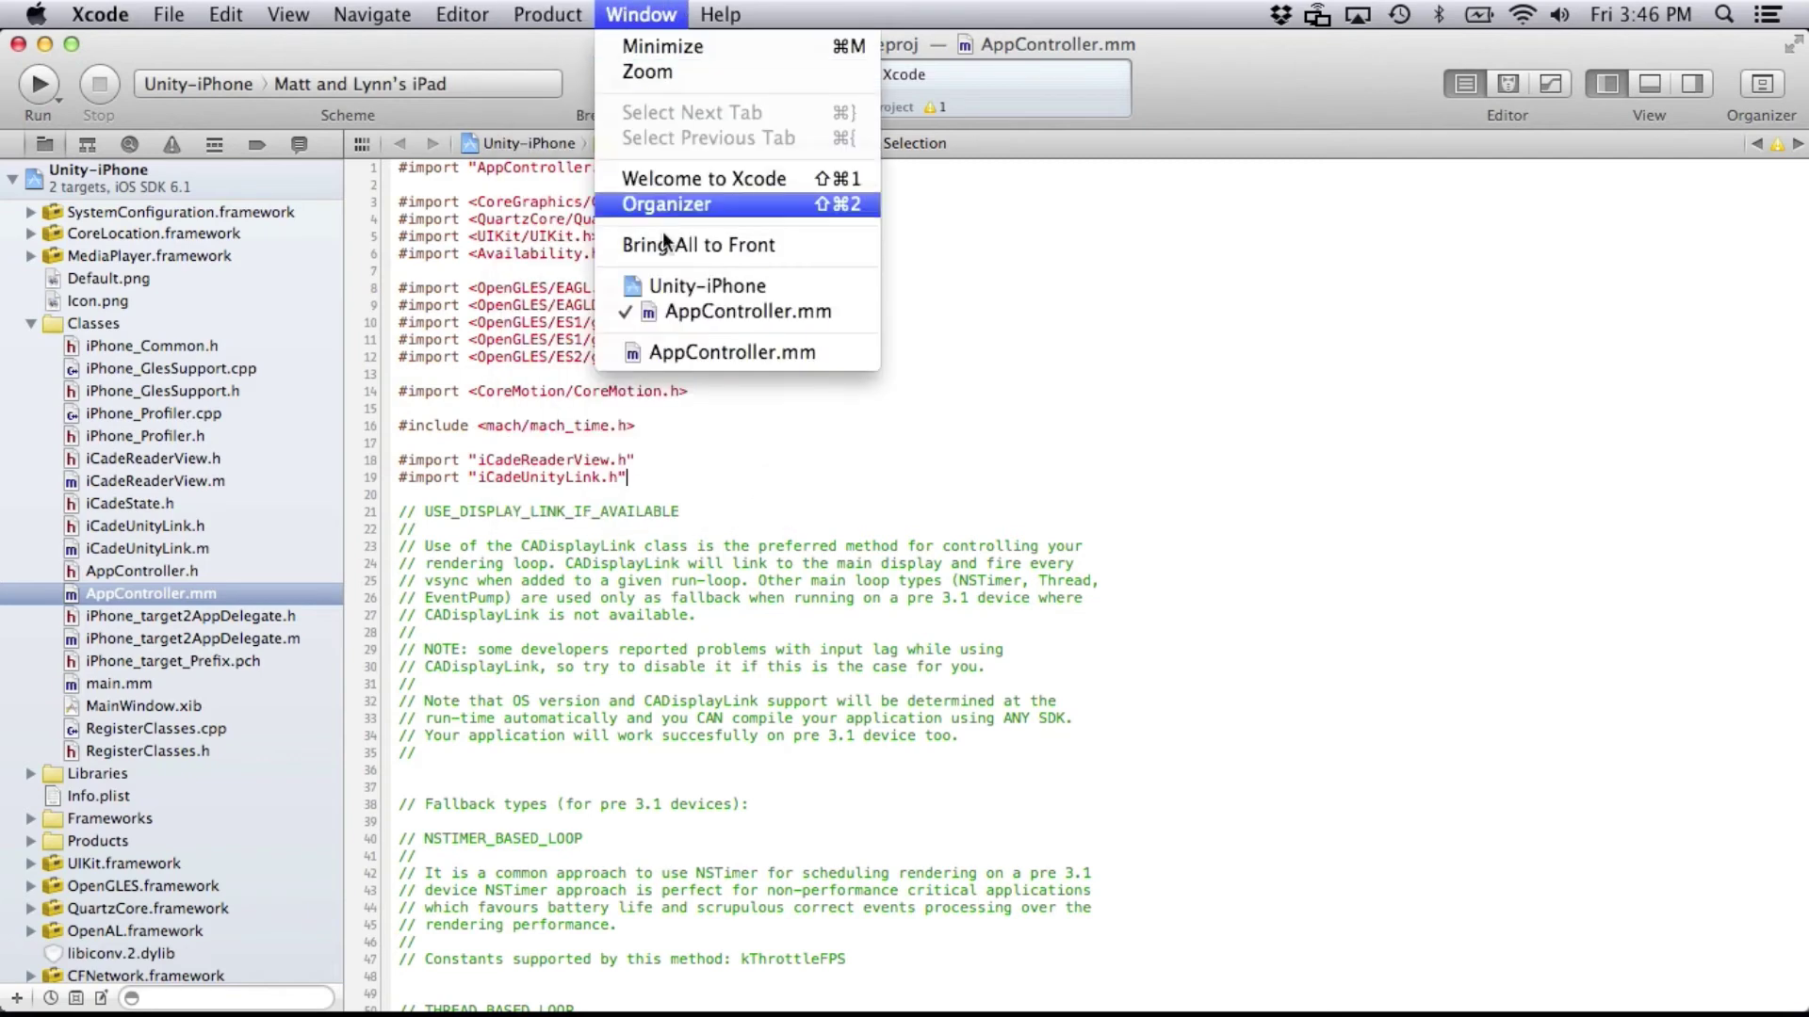
pyautogui.click(678, 352)
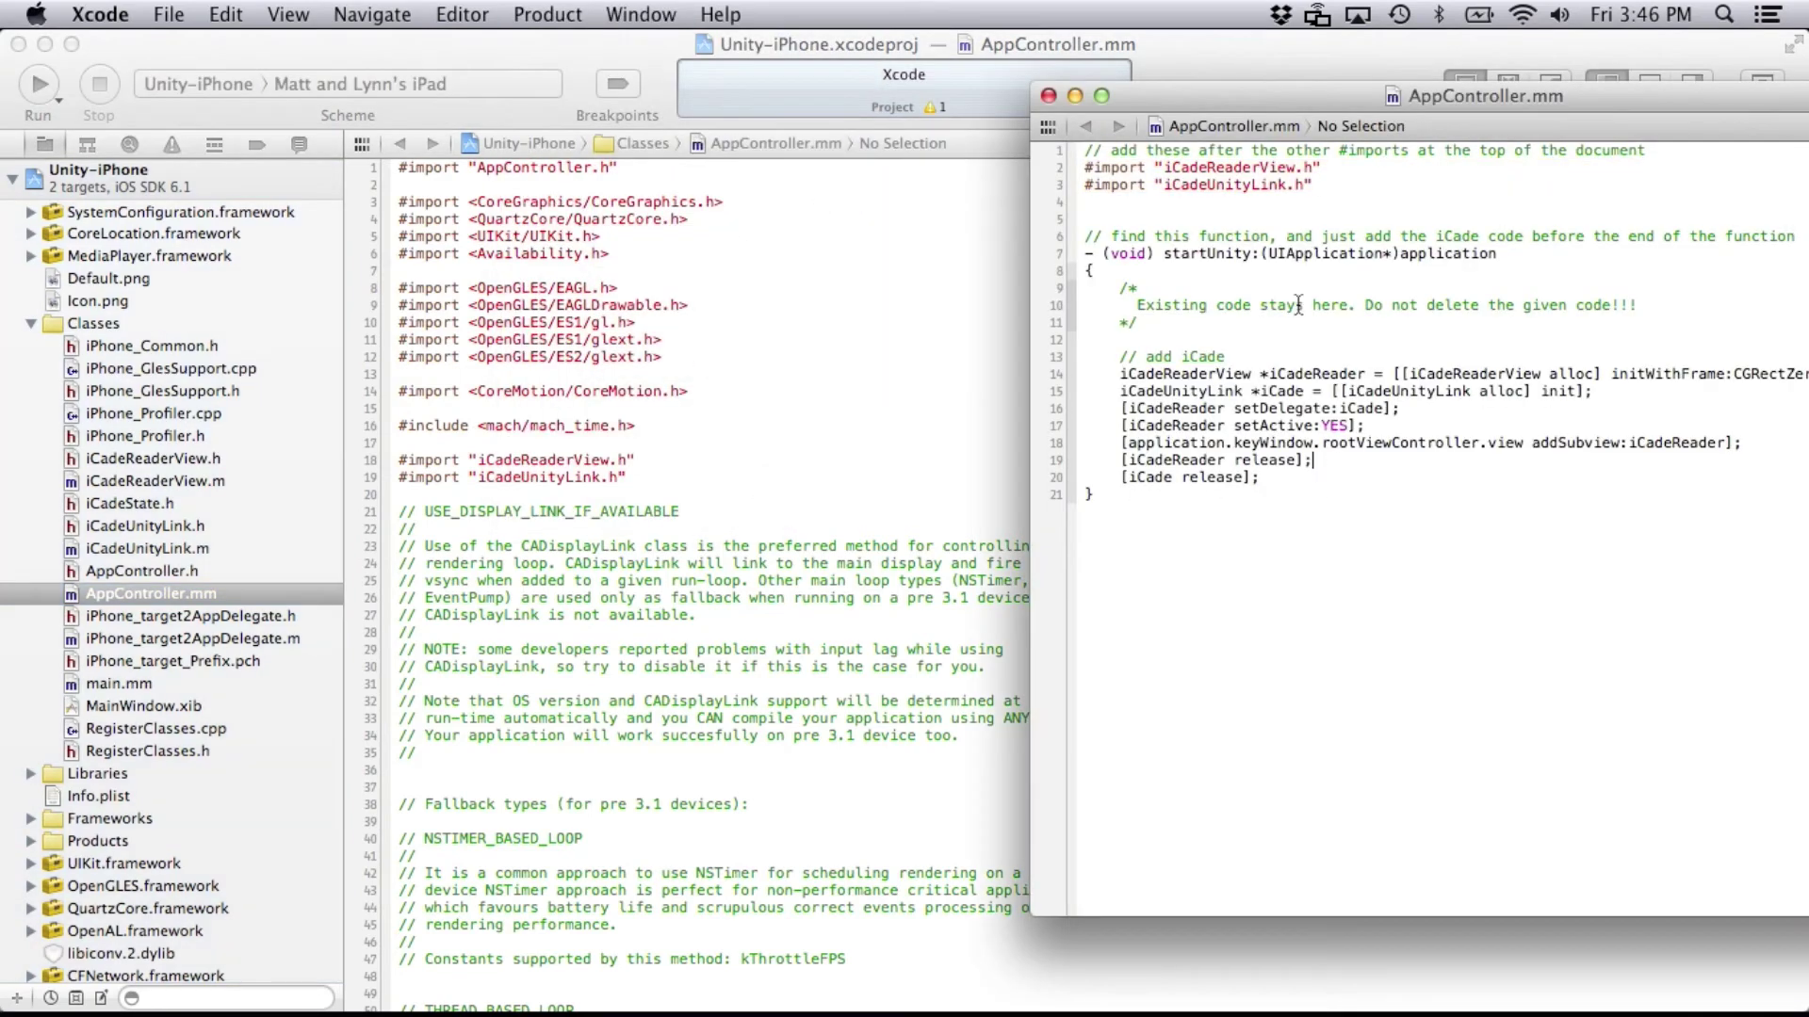
pyautogui.moveTo(1165, 254); pyautogui.dragTo(1478, 253)
pyautogui.moveTo(1260, 478); pyautogui.dragTo(1231, 341)
pyautogui.press('super+c')
pyautogui.press('super+c')
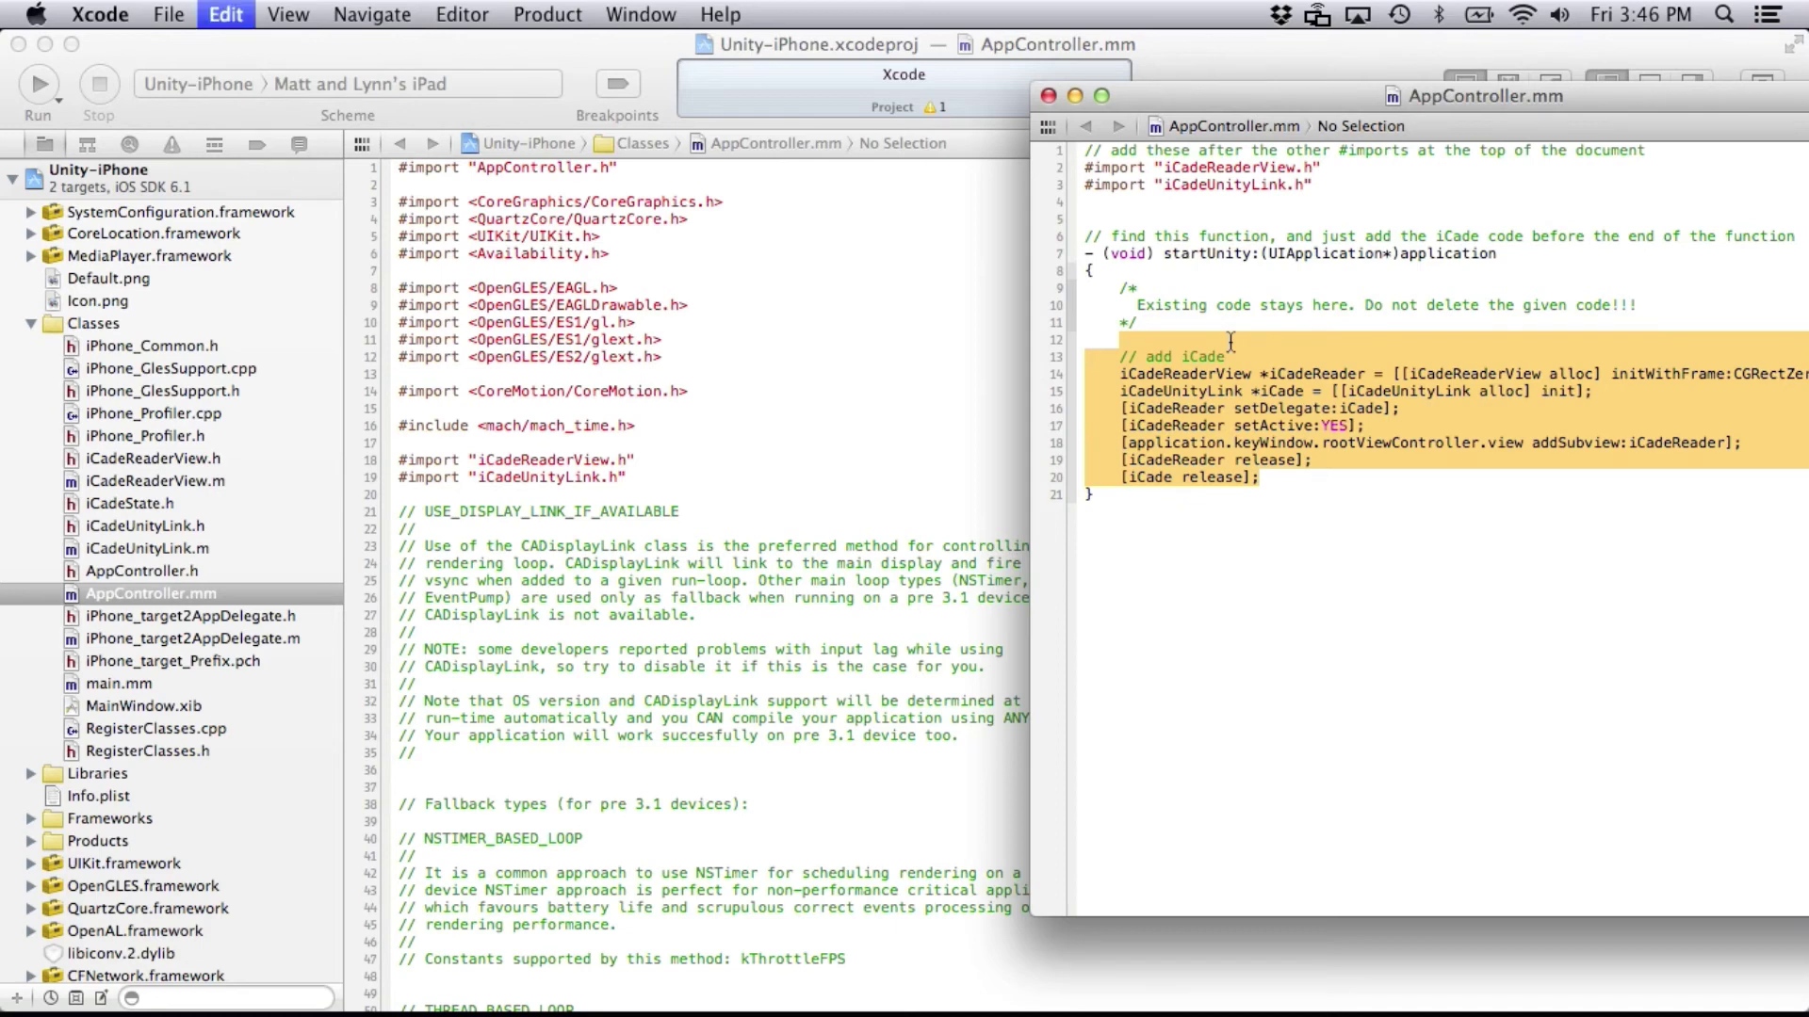
pyautogui.press('super+w')
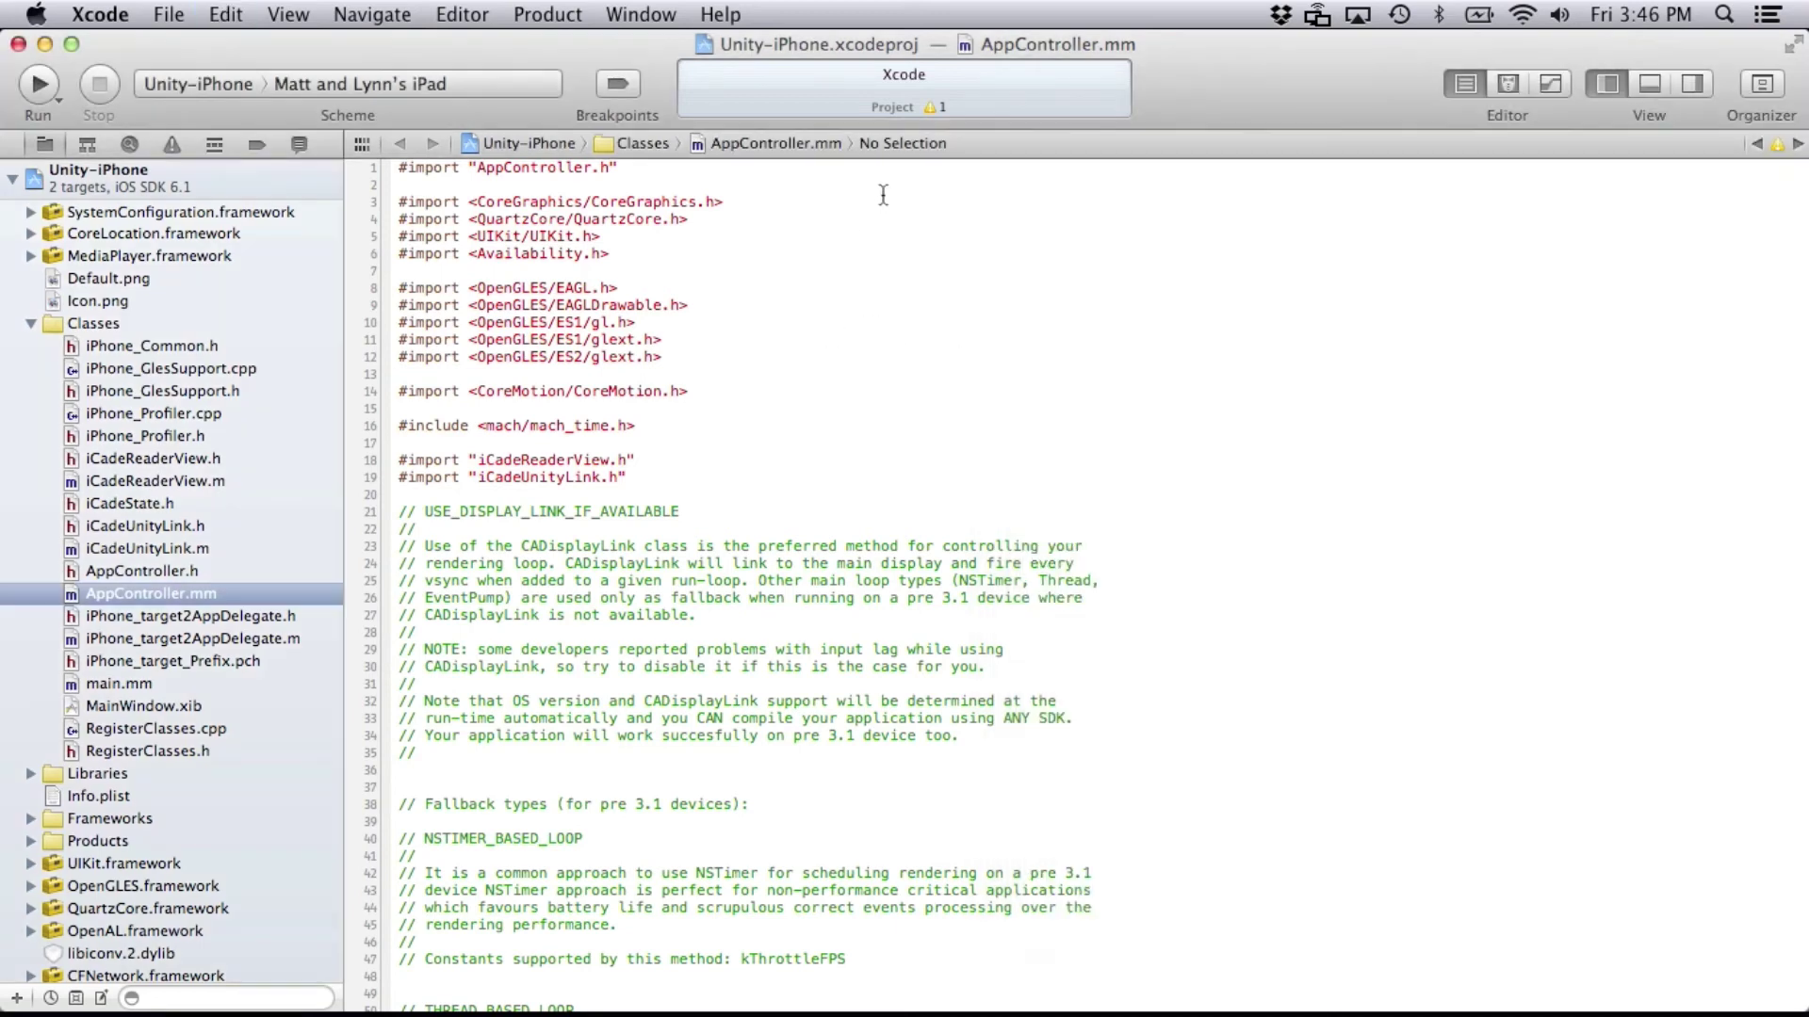
# Step: Paste the block into startUnity after the performSelector line and save AppController.mm
pyautogui.click(907, 147)
pyautogui.write('s')
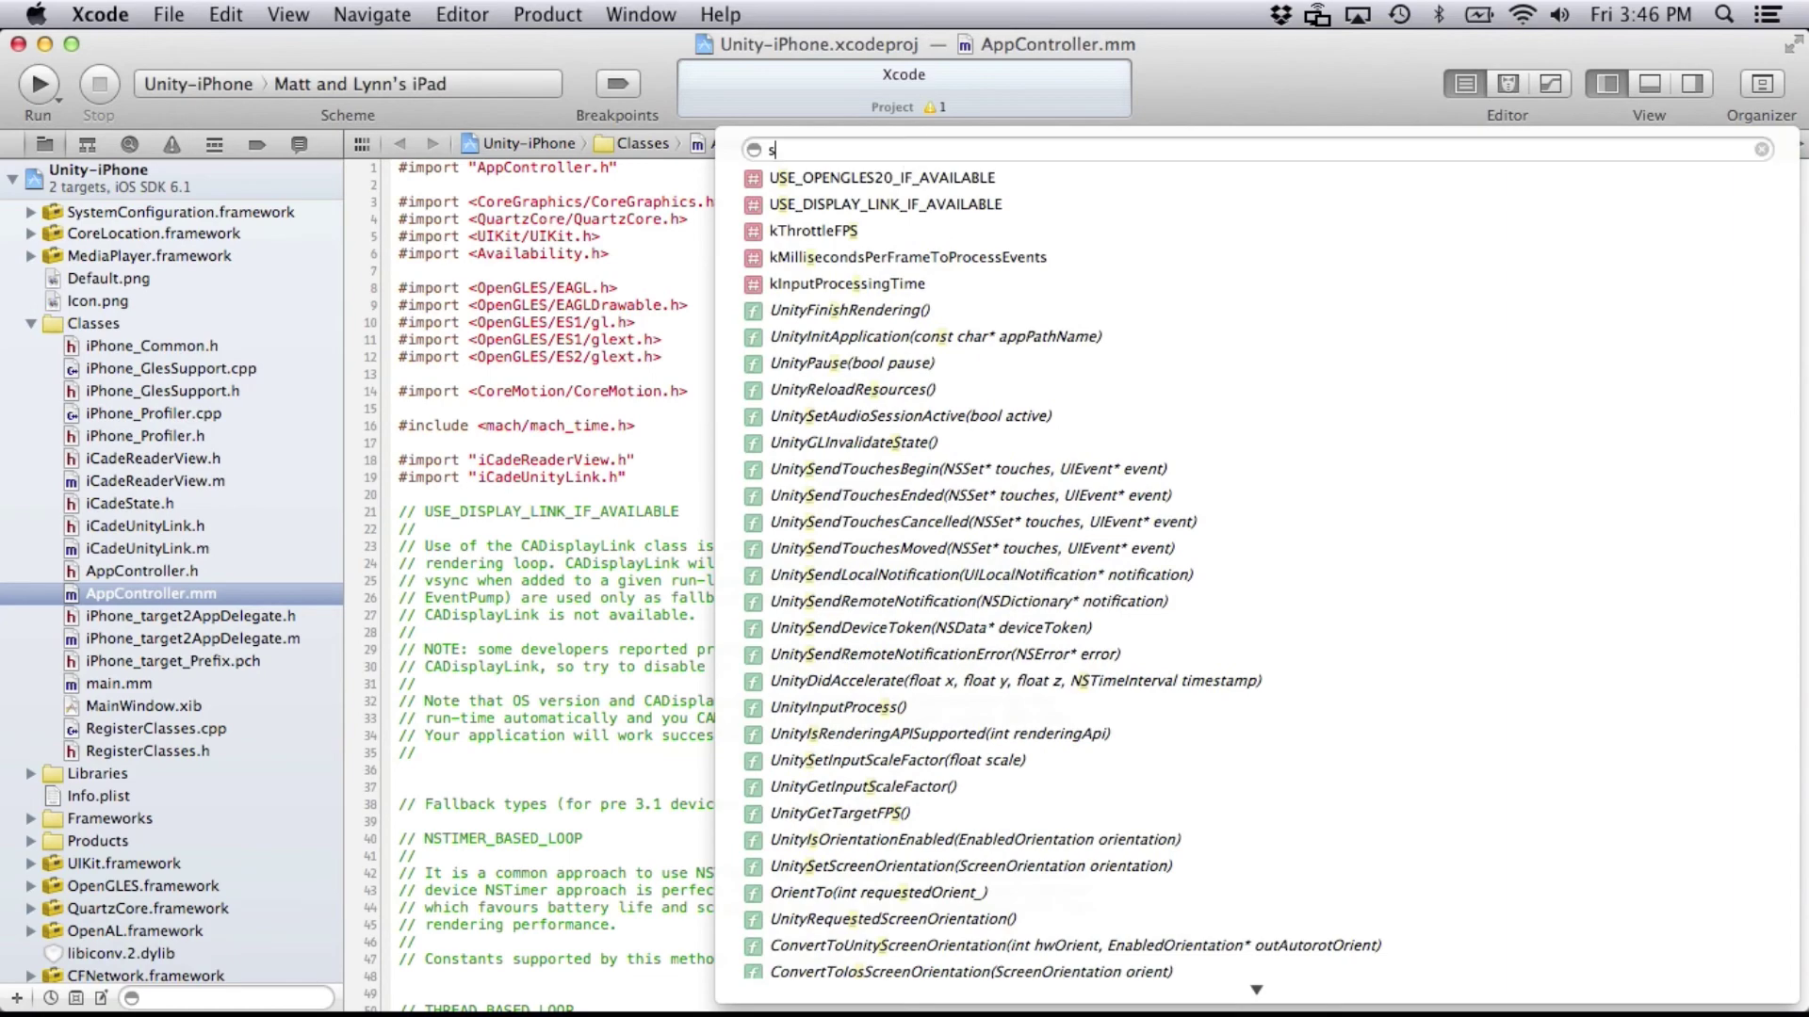
pyautogui.write('tartUni')
pyautogui.click(863, 231)
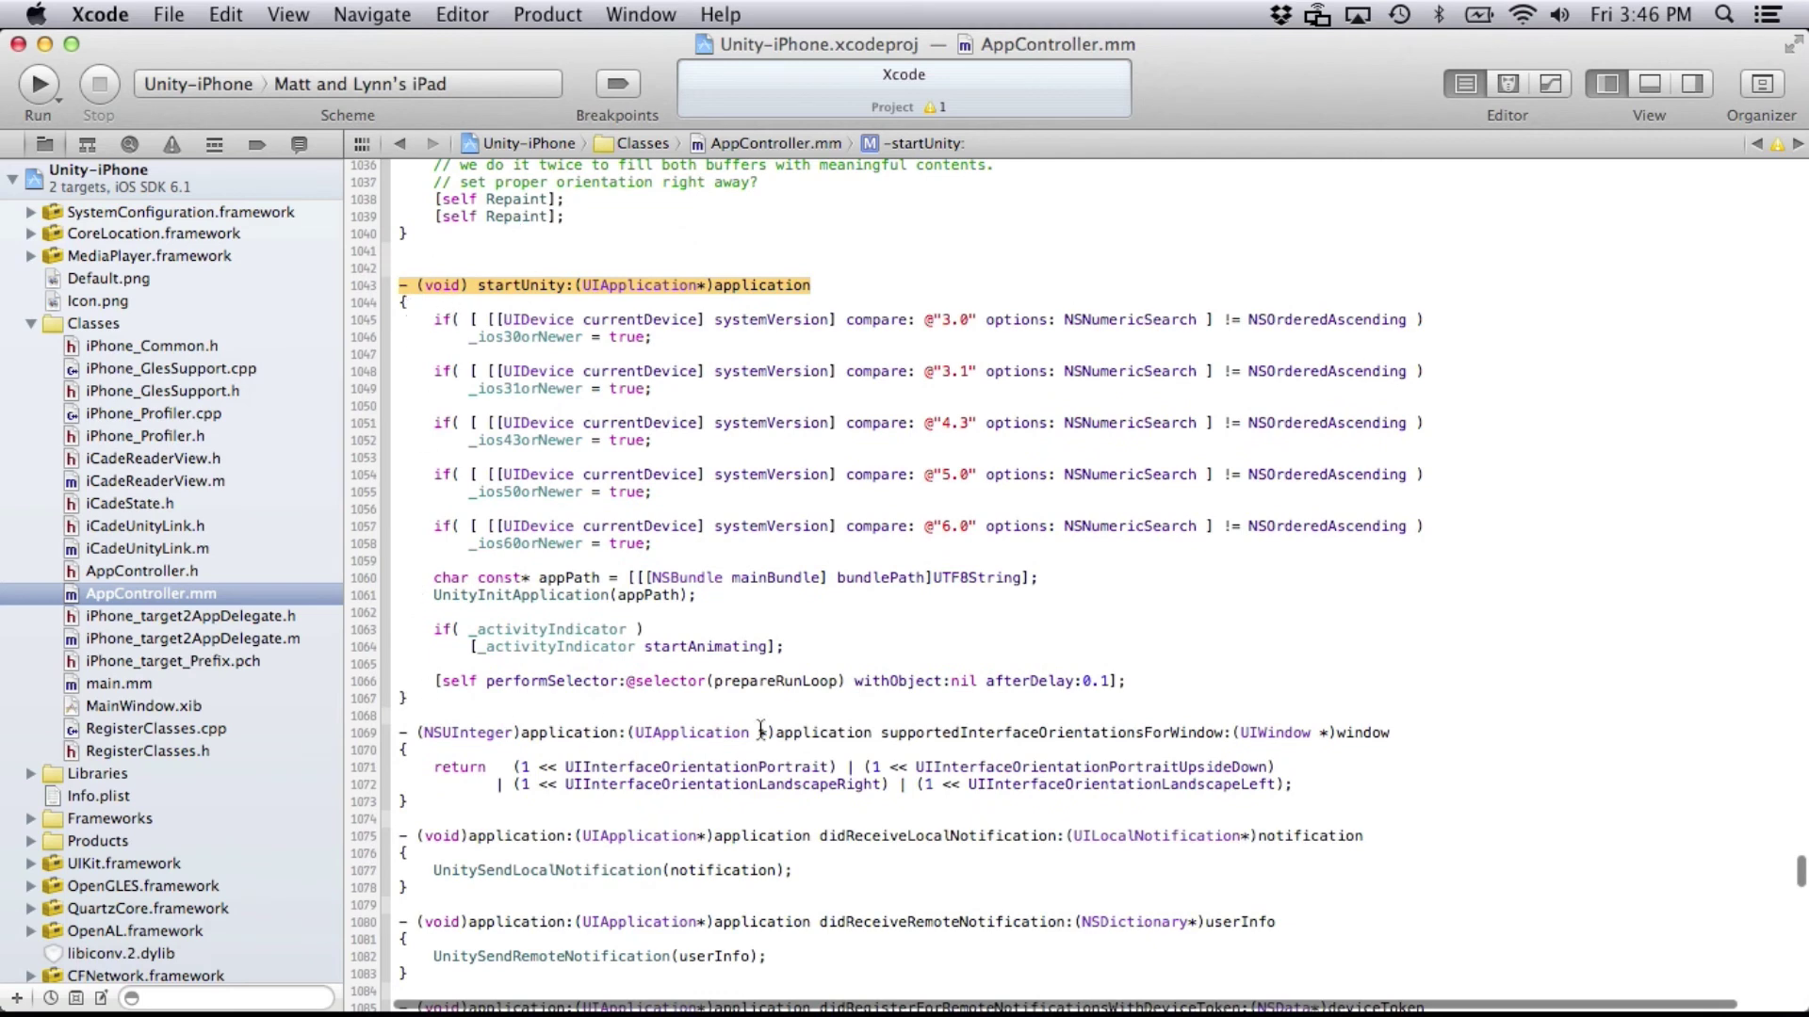
pyautogui.click(1127, 680)
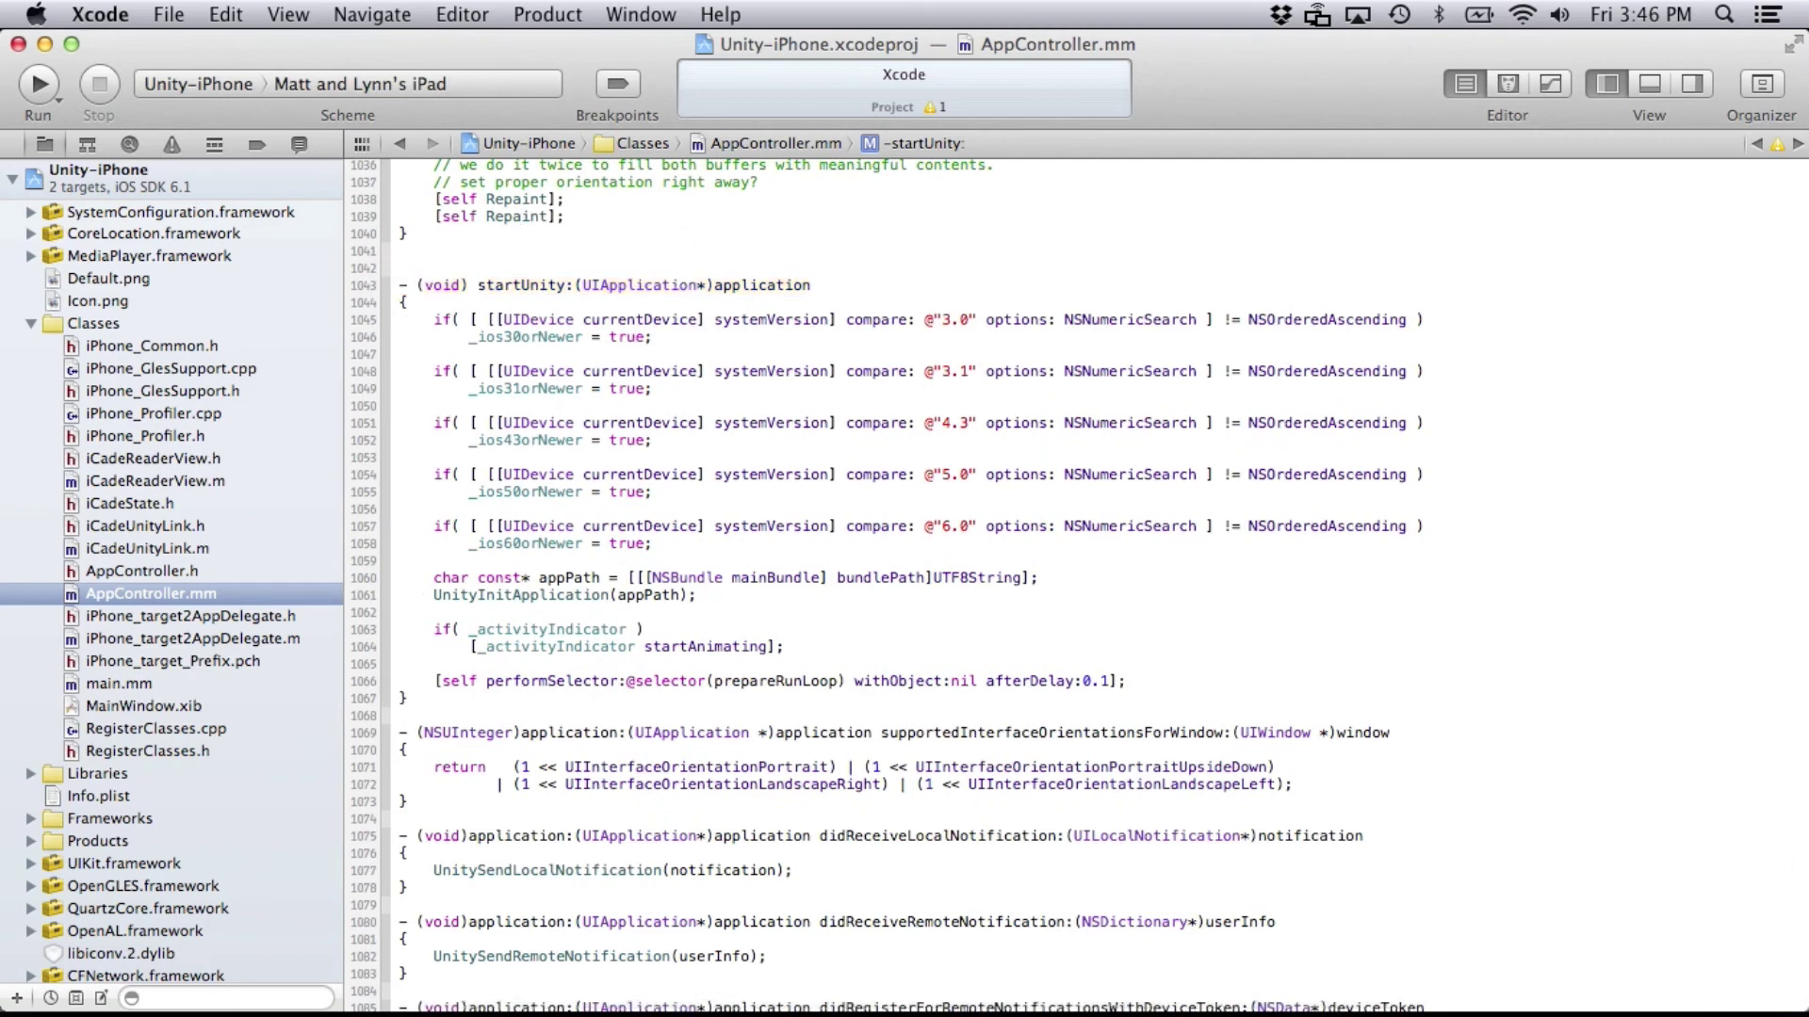
pyautogui.press('Return')
pyautogui.press('cmd+v')
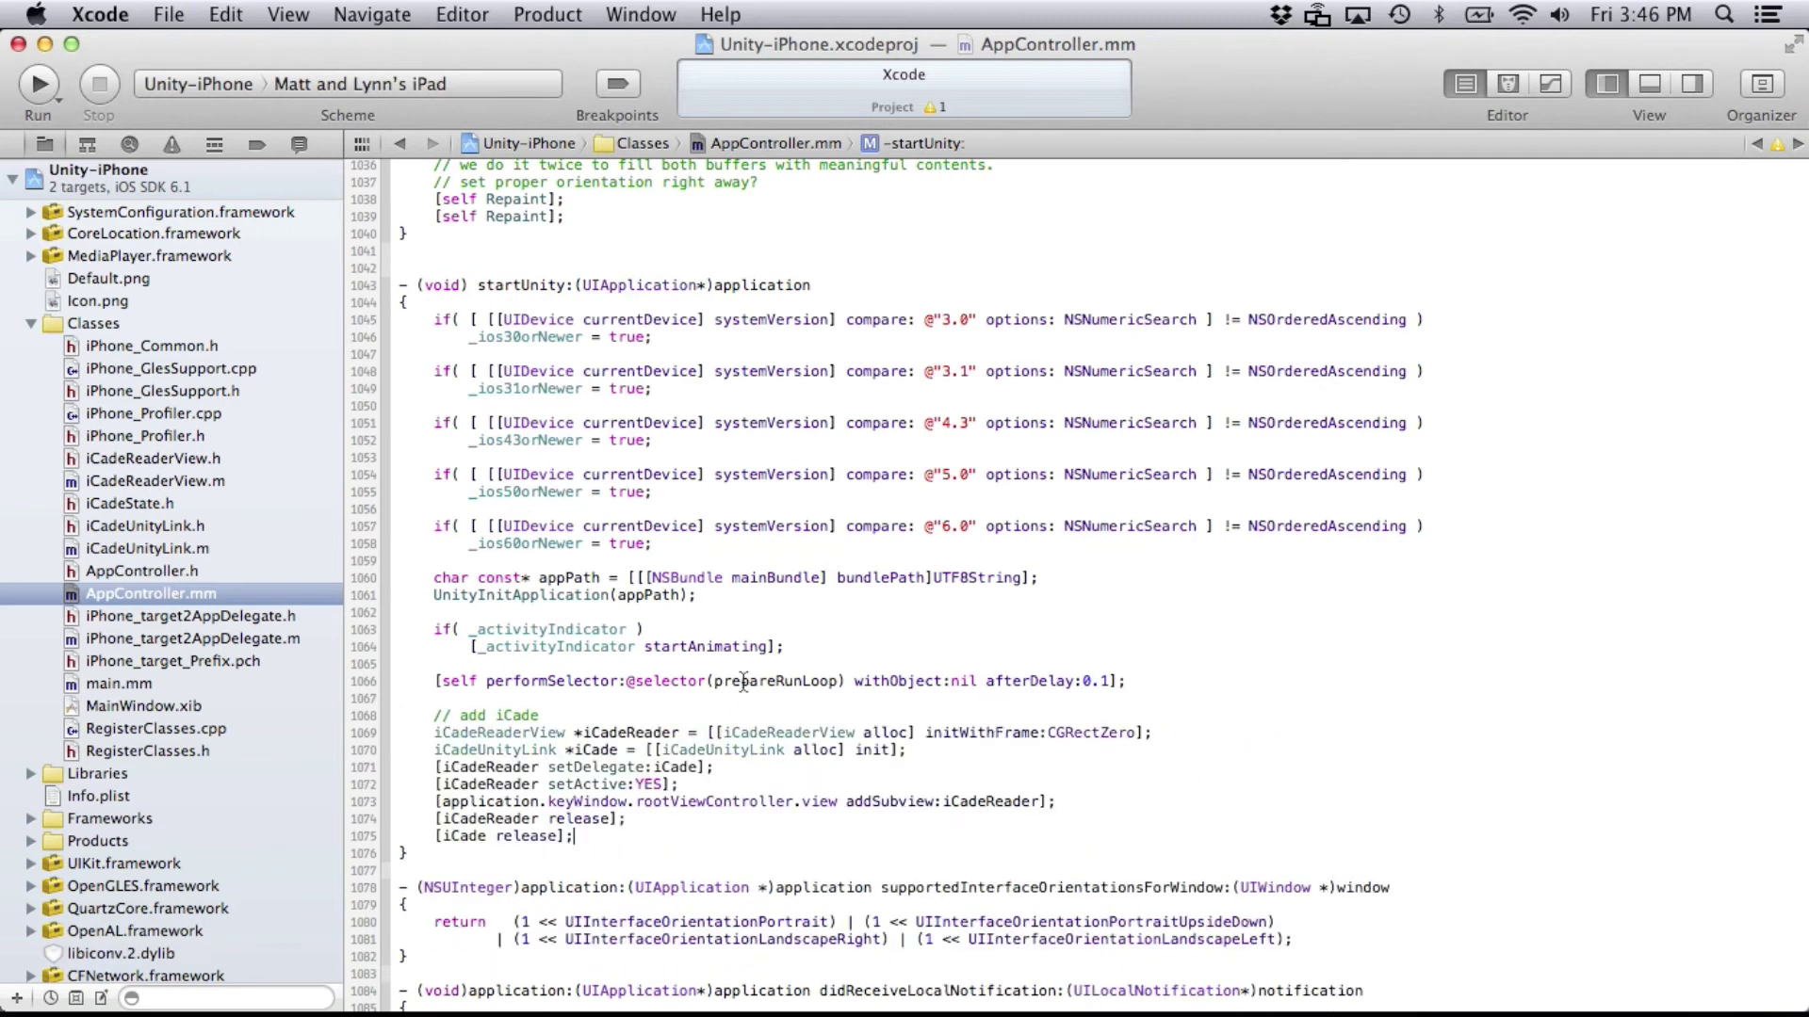
pyautogui.press('cmd+s')
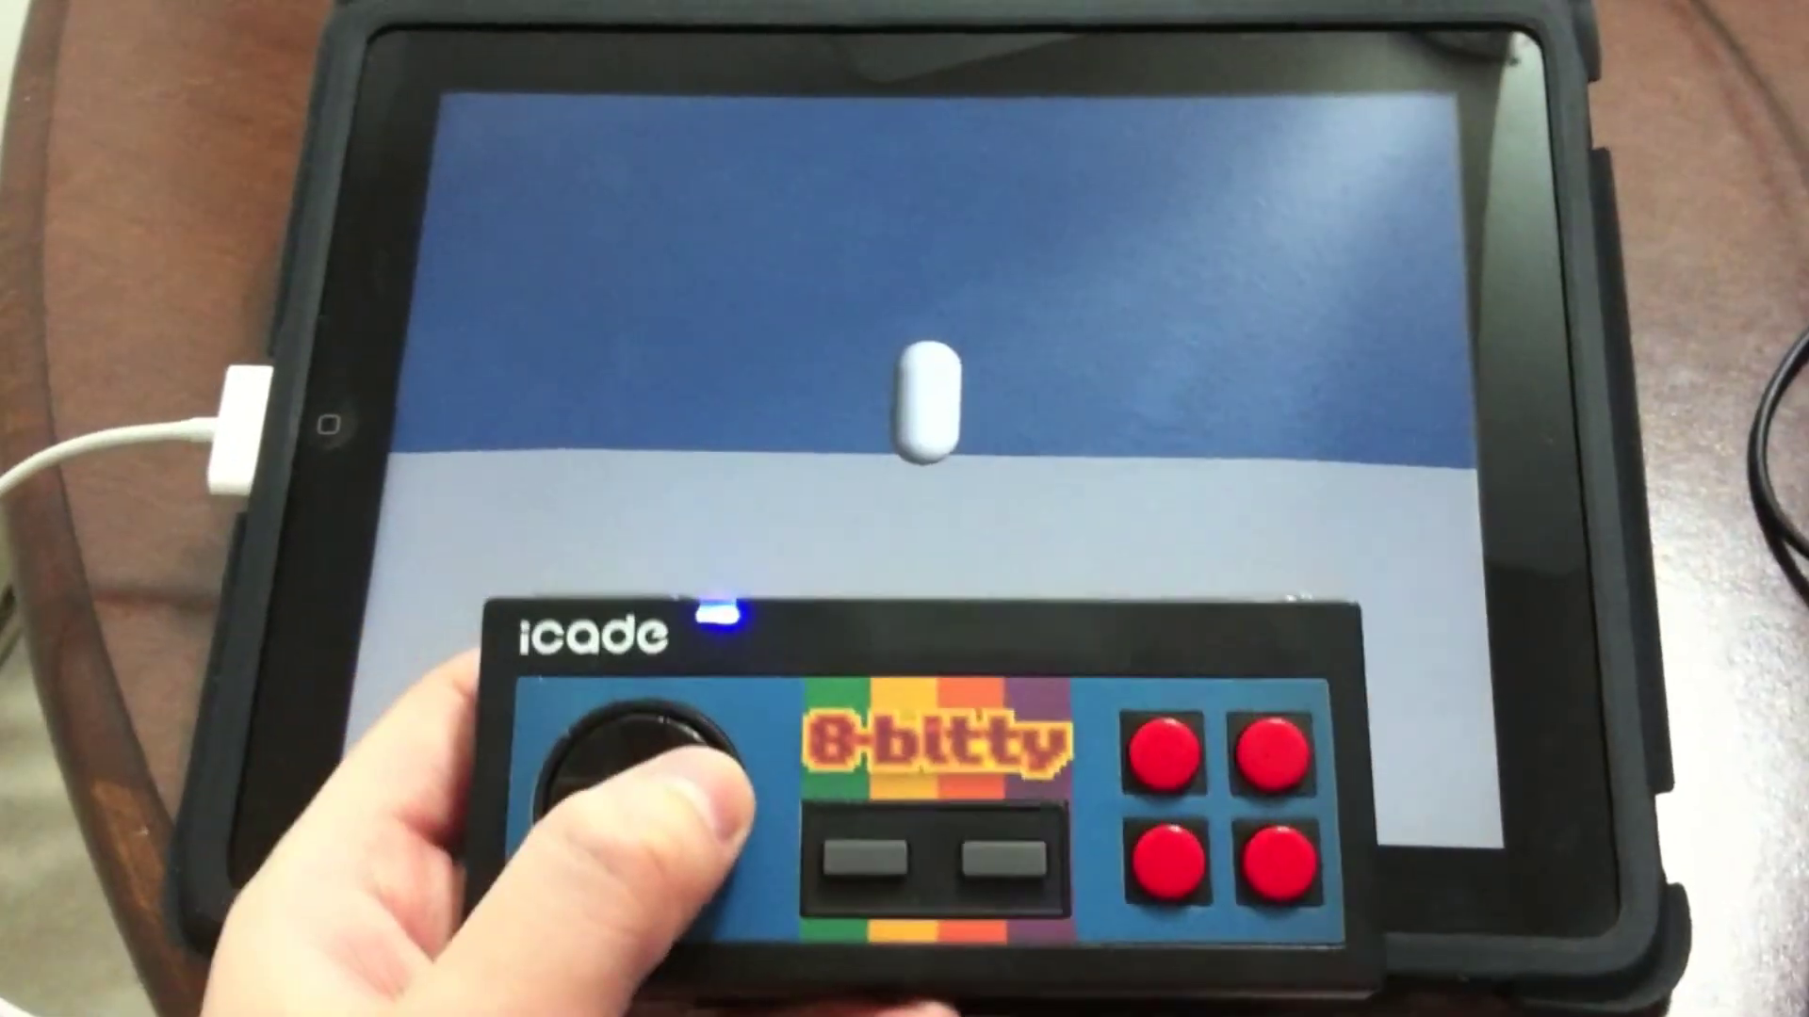
# Step: Move the capsule right, left and right again, then make it jump twice
pyautogui.press('d')
pyautogui.press('a')
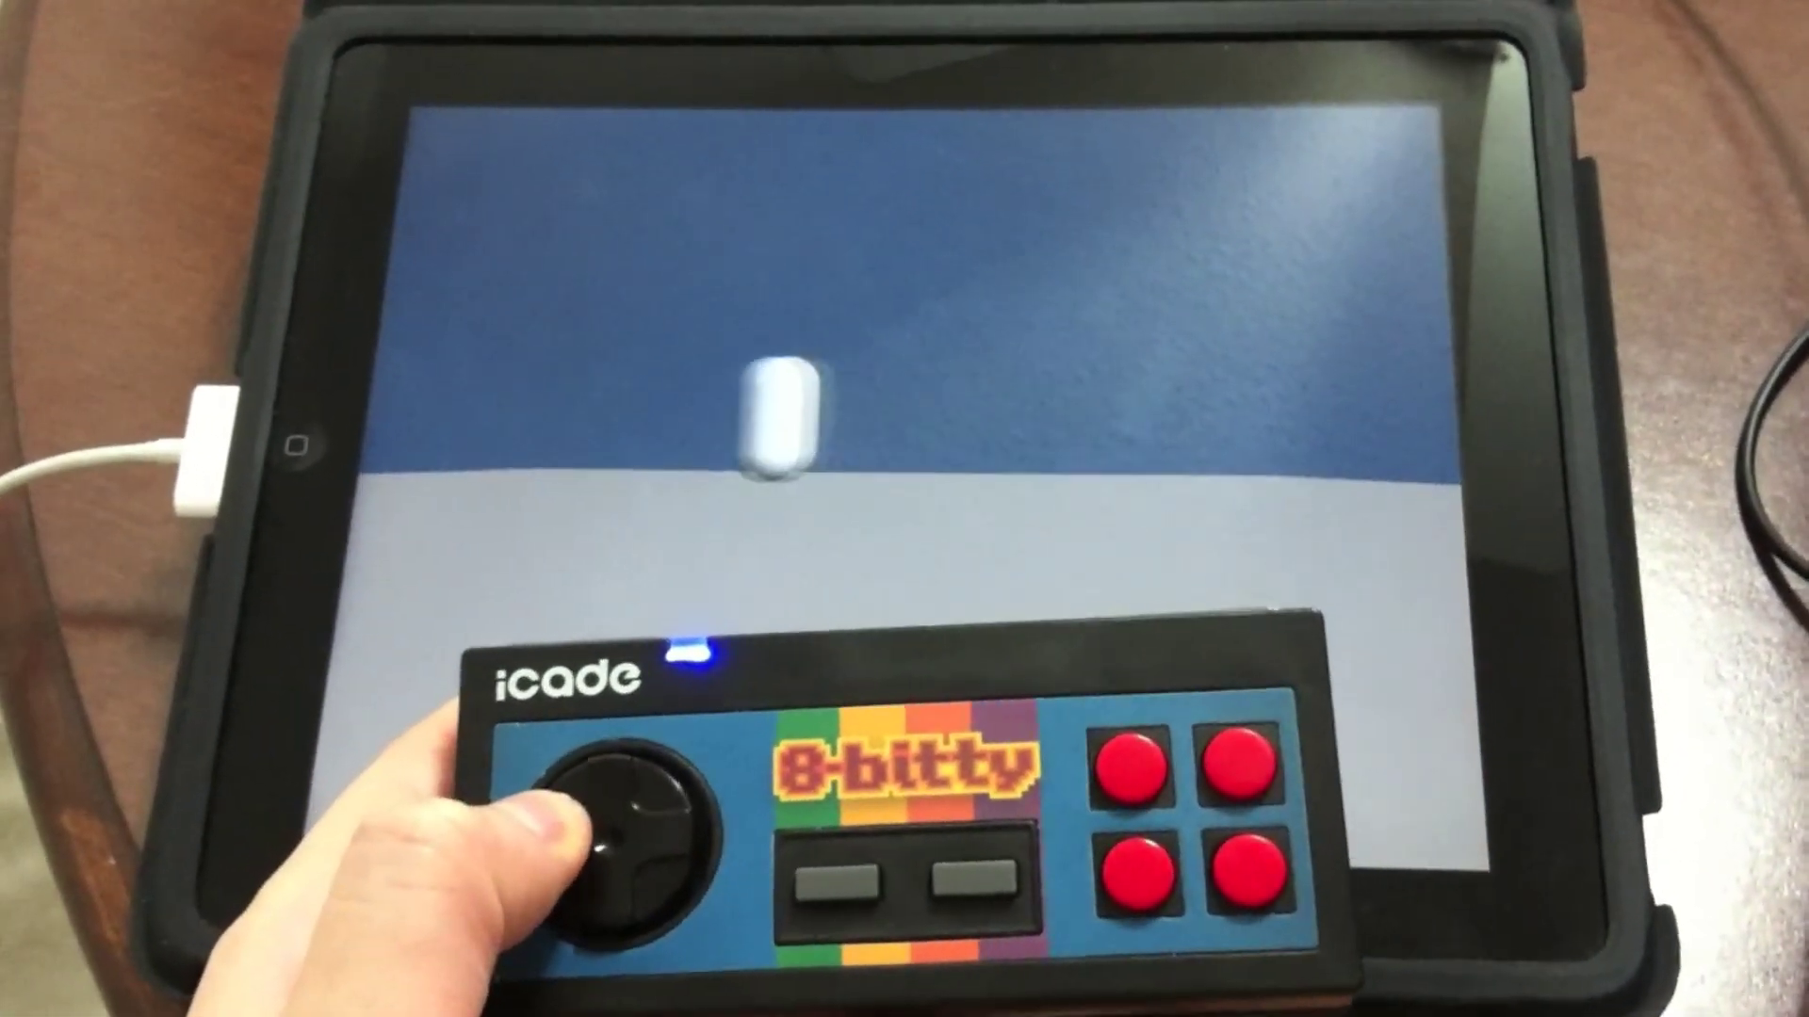
pyautogui.press('d')
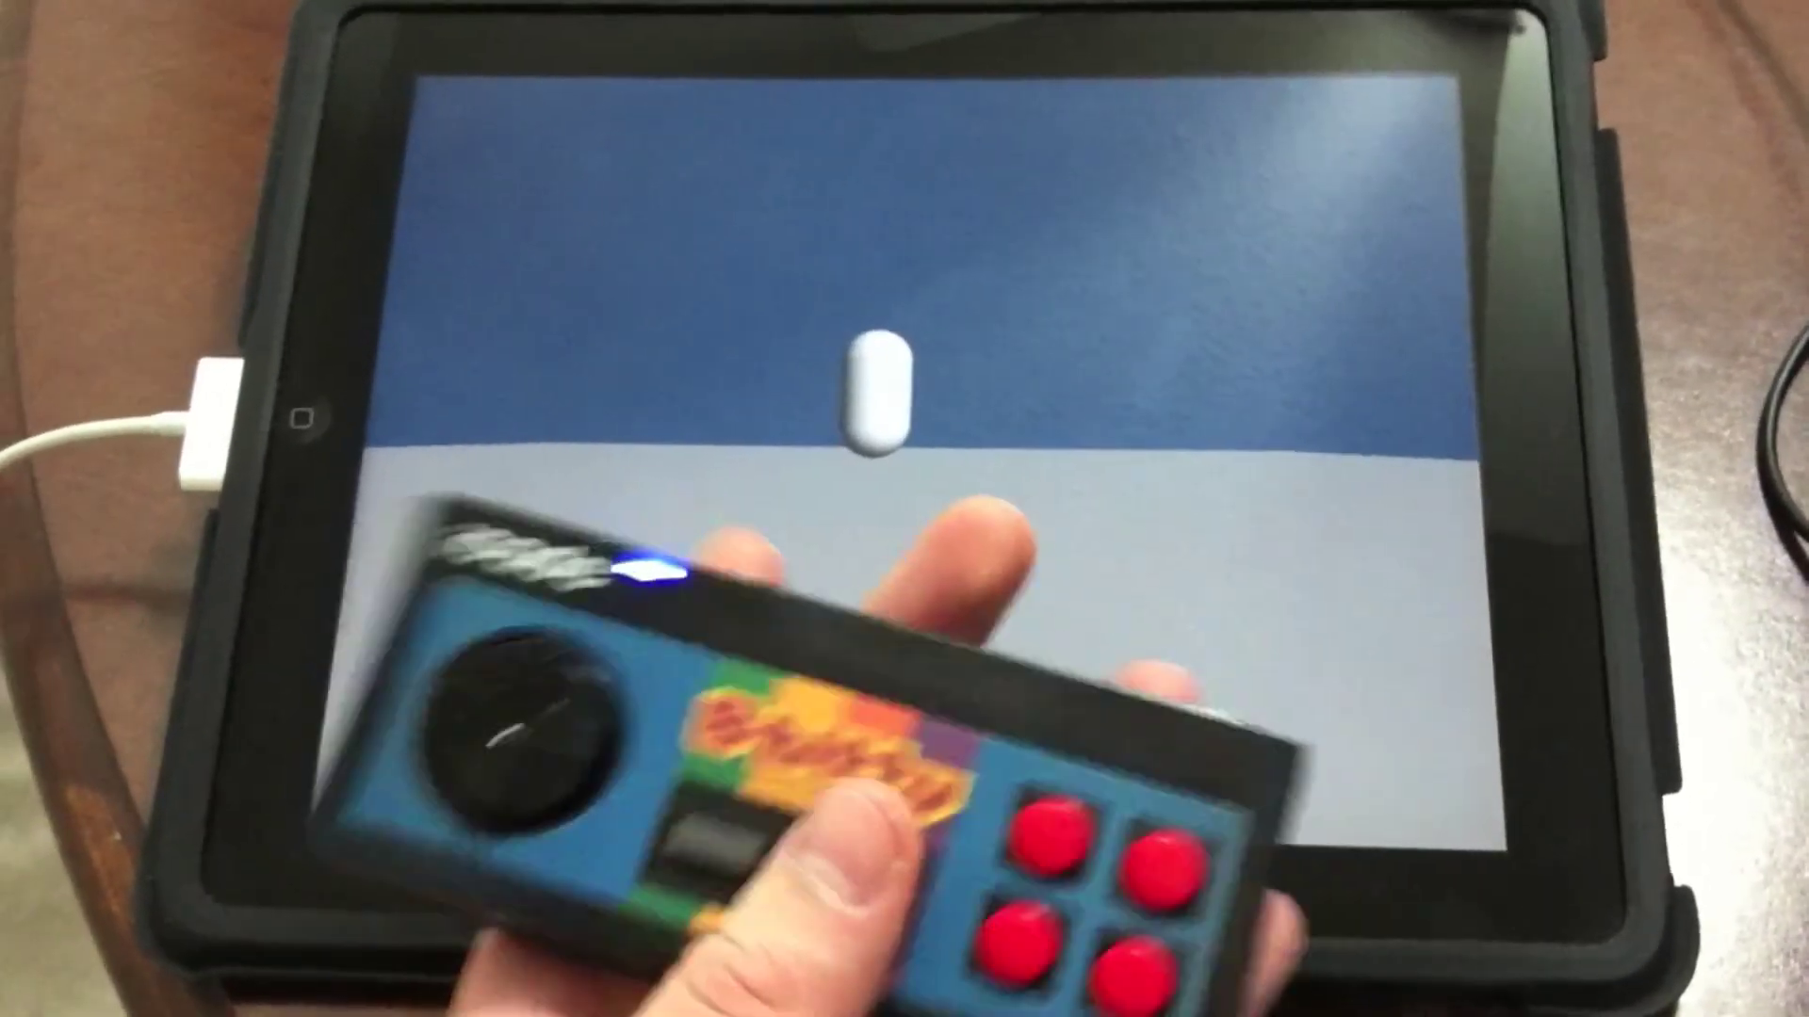
pyautogui.press('h')
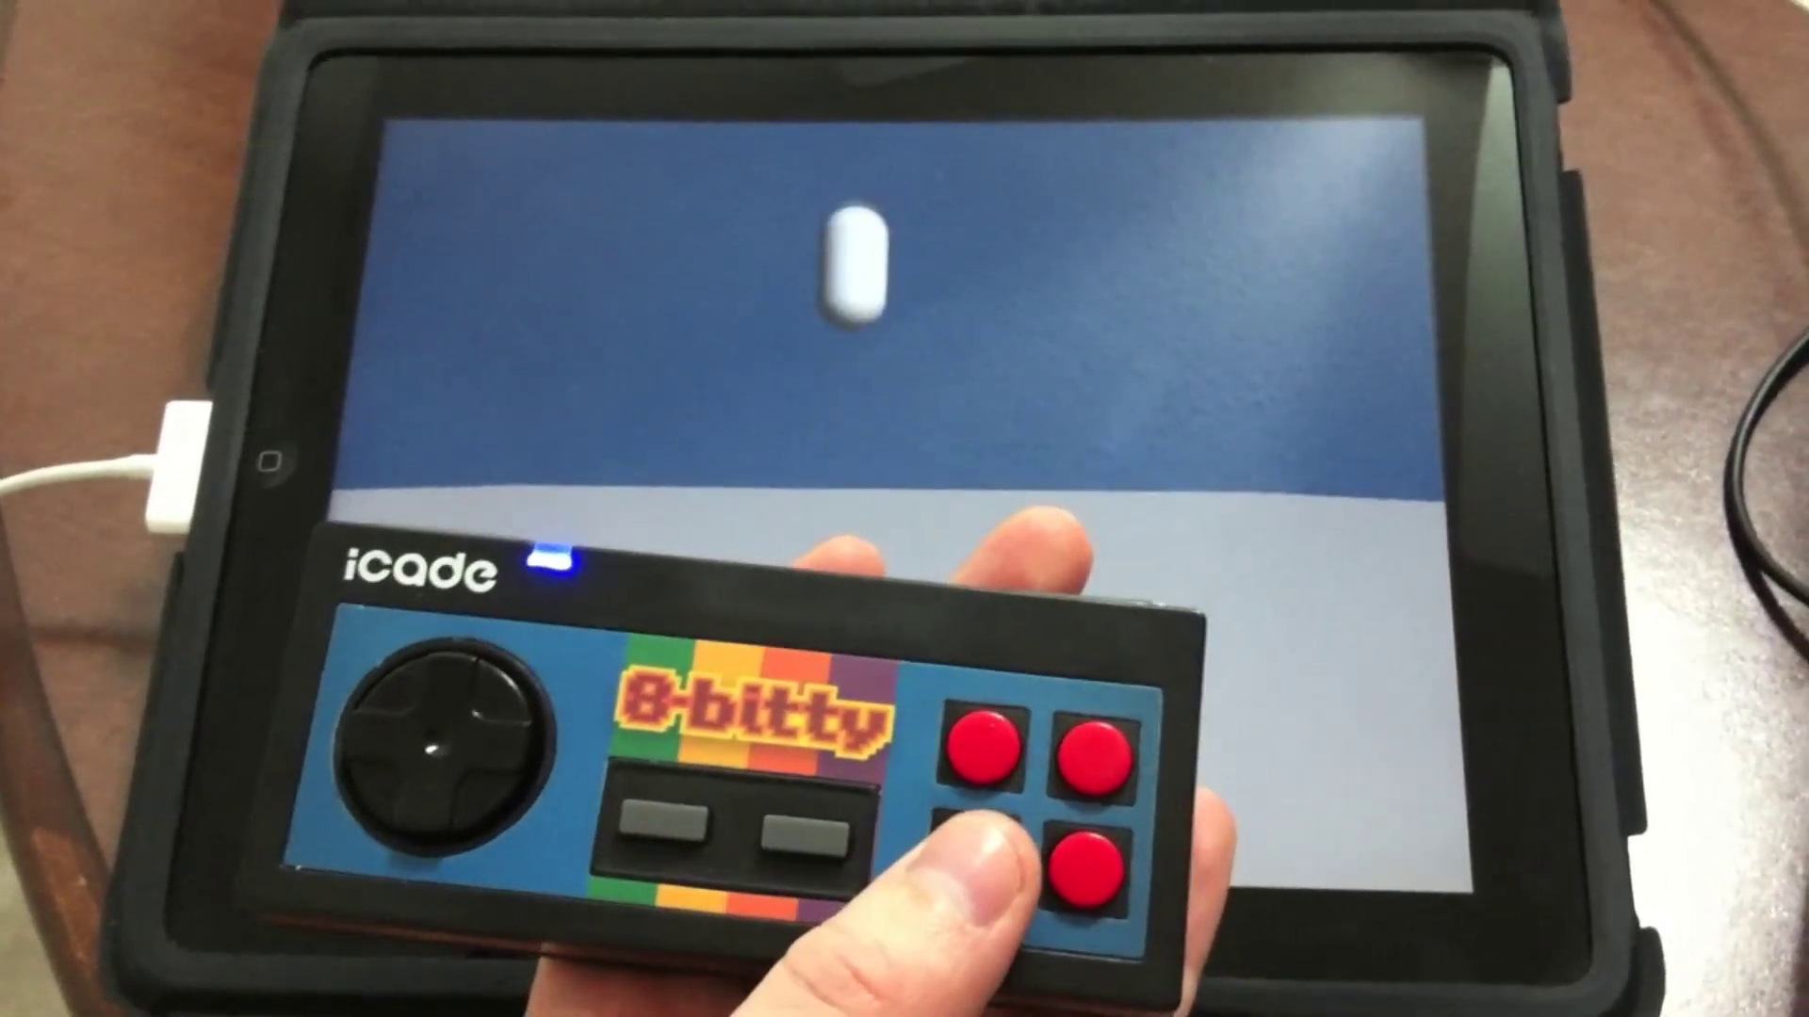
pyautogui.press('h')
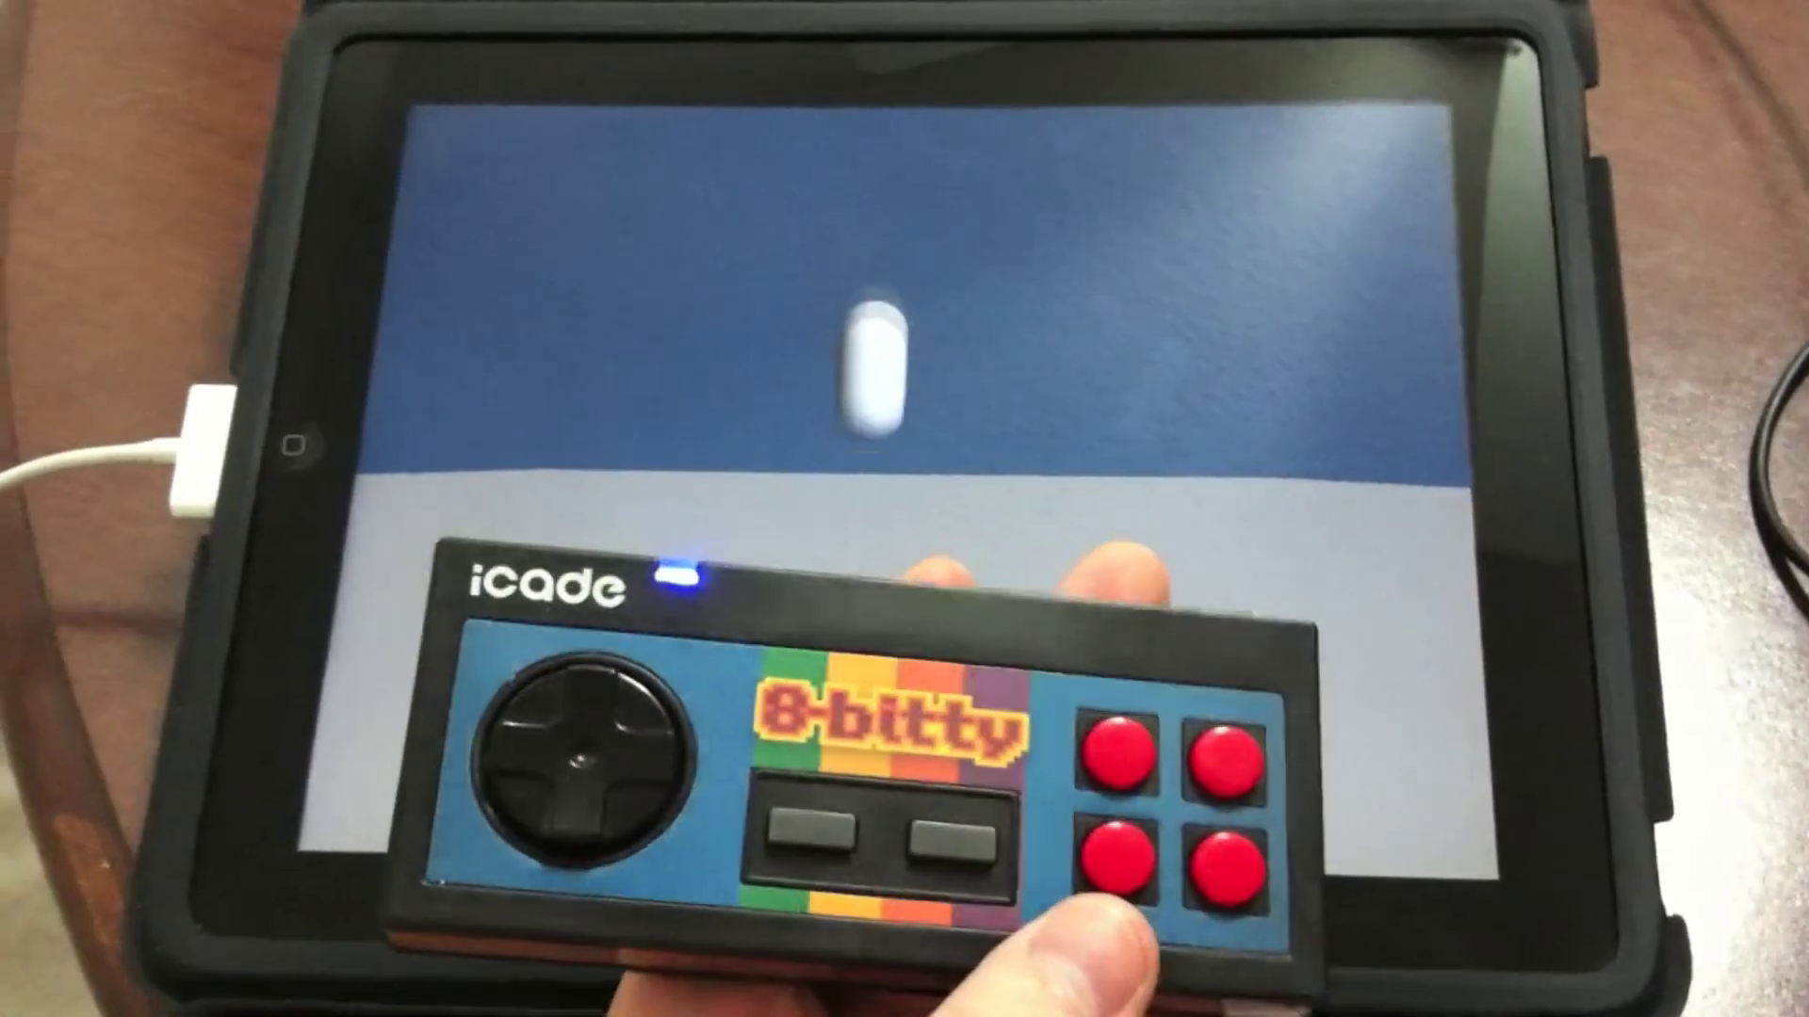